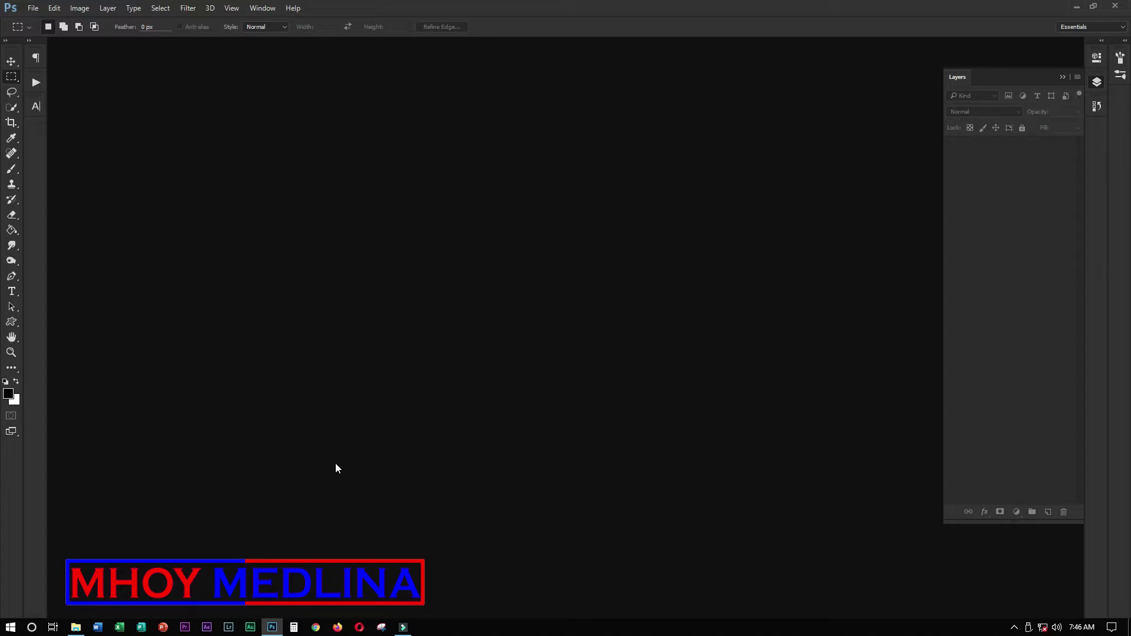
# Create a new 6 × 6 inch document at 300 pixels/inch, in 8-bit RGB Color with a white background
pyautogui.hotkey('ctrl', 'n')
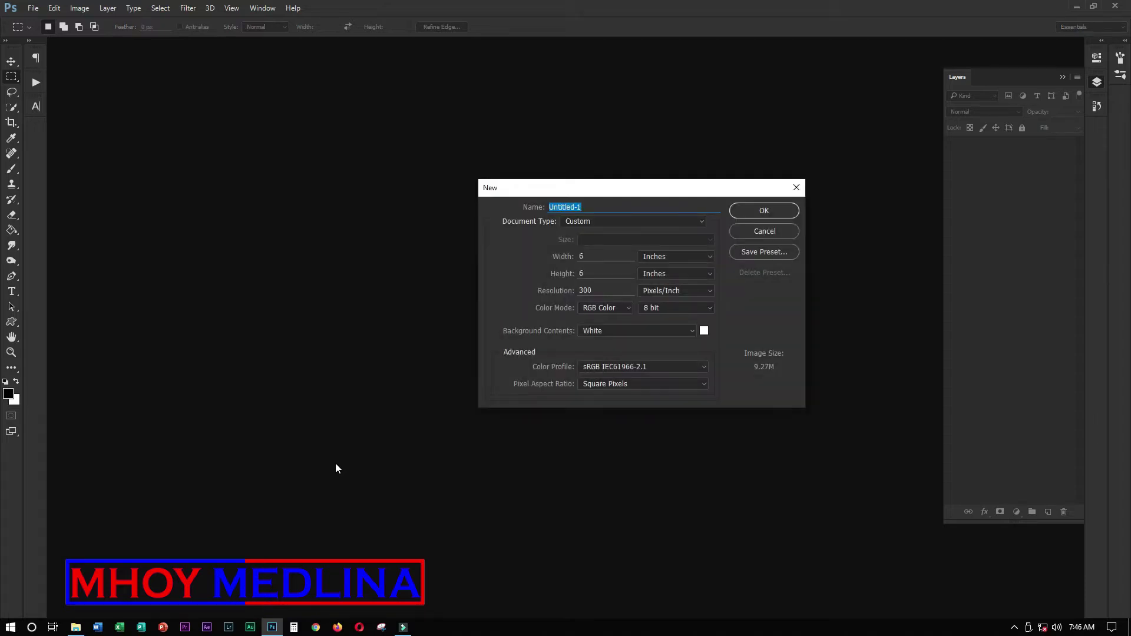
pyautogui.click(600, 257)
pyautogui.click(600, 274)
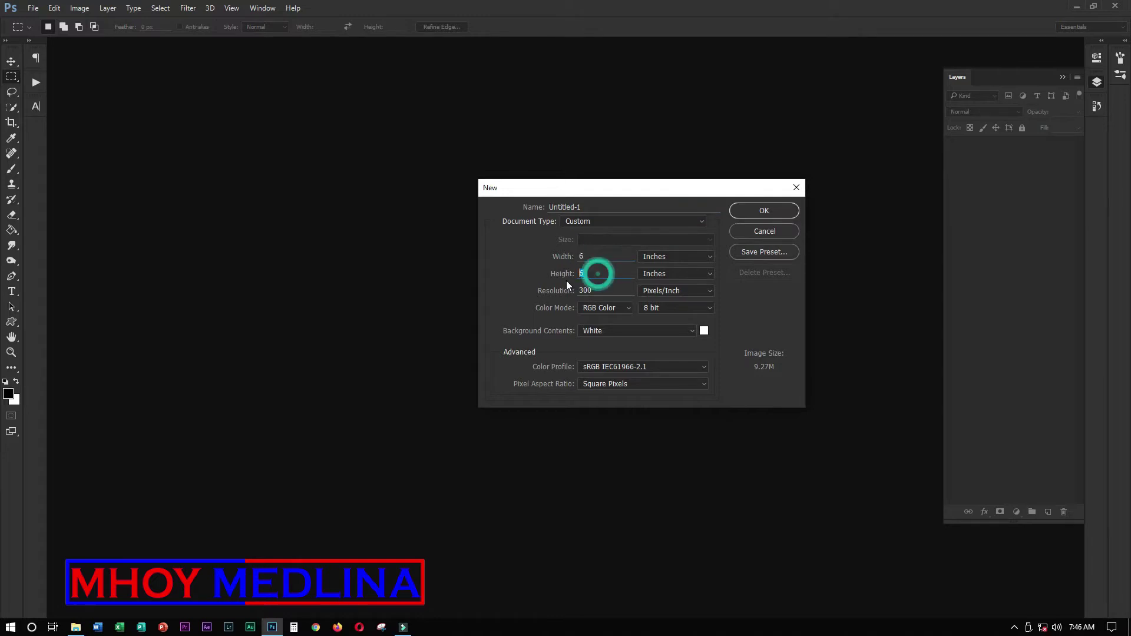
pyautogui.click(611, 291)
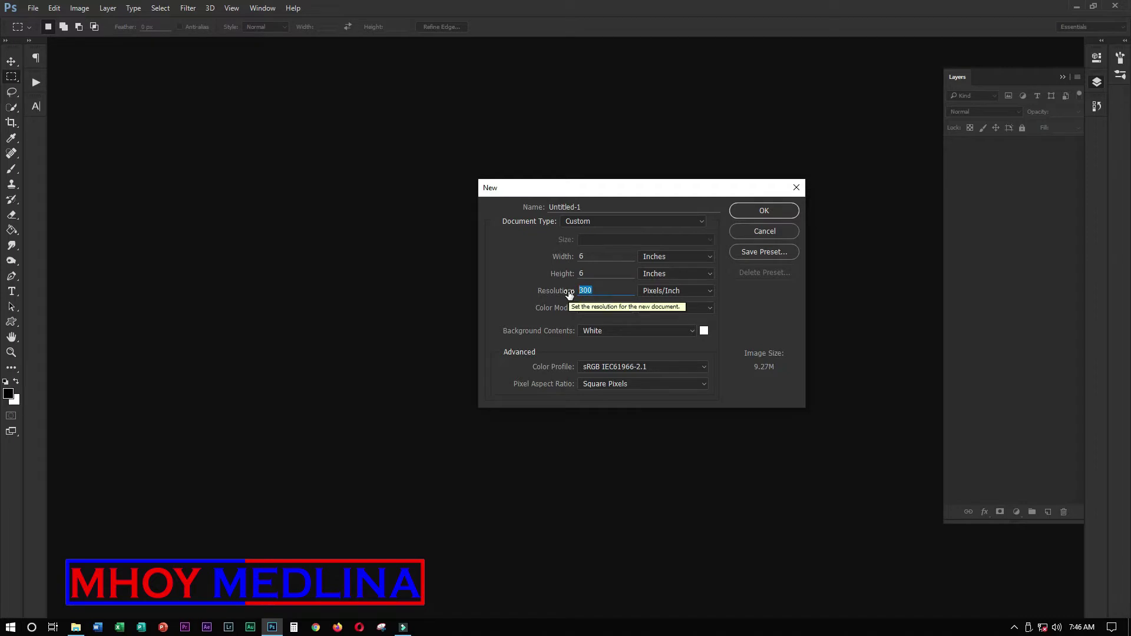
pyautogui.click(659, 257)
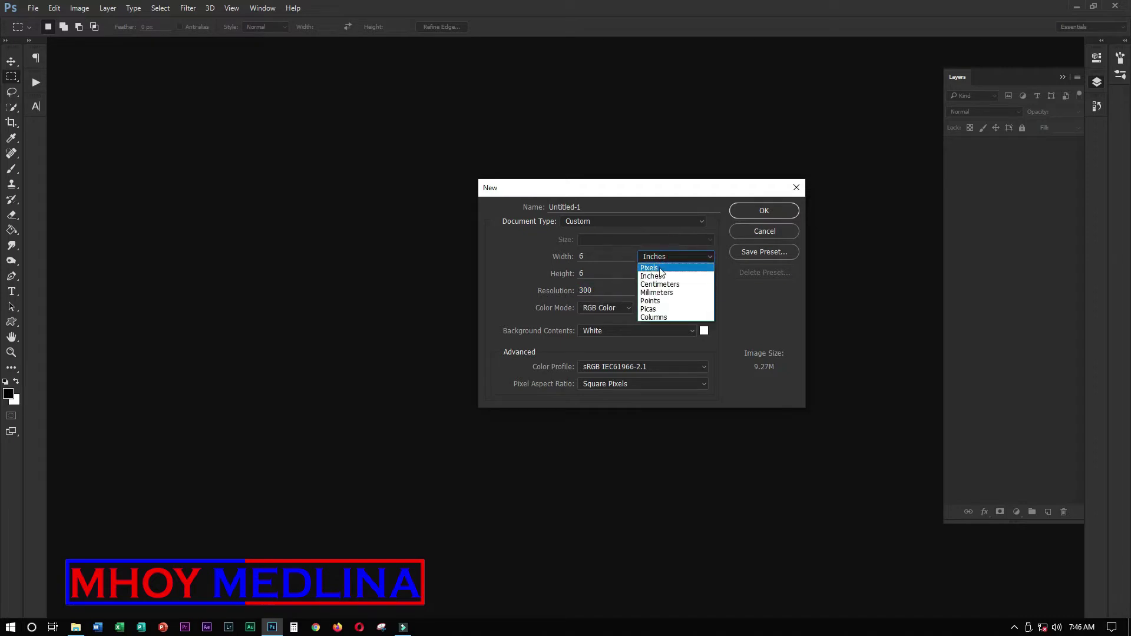
pyautogui.click(660, 269)
pyautogui.click(661, 259)
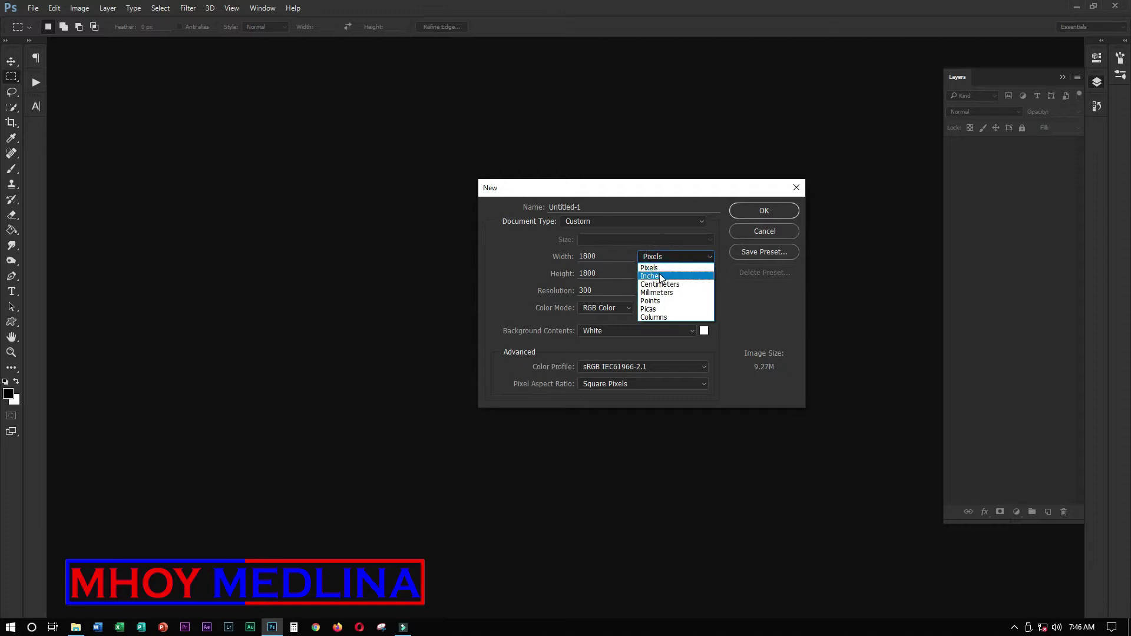
pyautogui.click(662, 284)
pyautogui.click(655, 256)
pyautogui.click(662, 276)
pyautogui.press('Return')
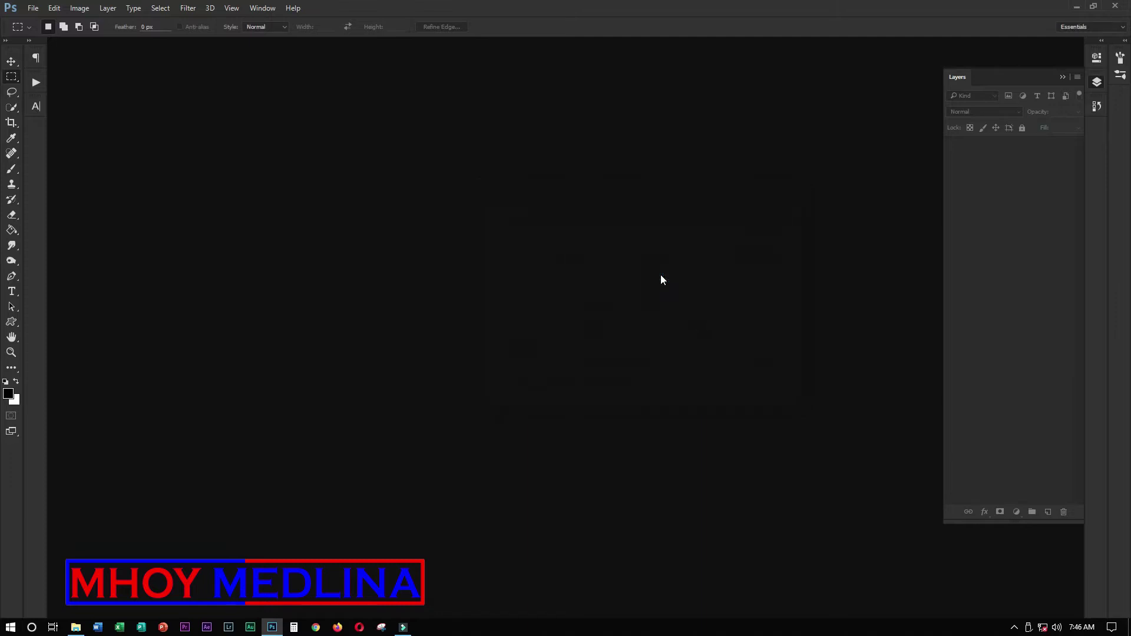
pyautogui.scroll(-2, 660, 275)
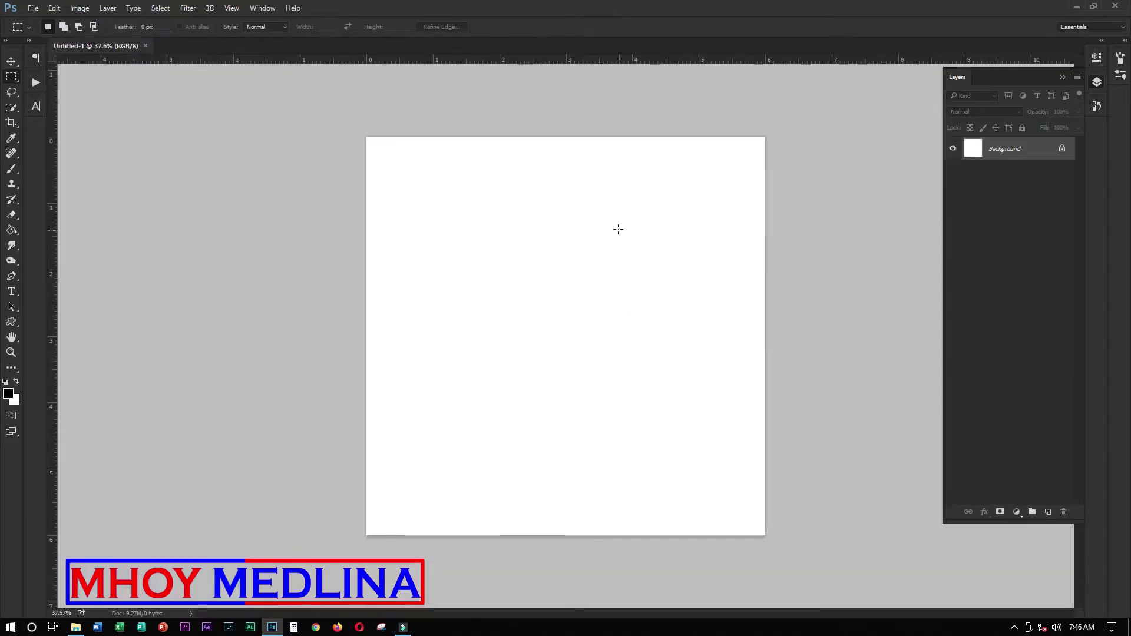
# Place the IMG_4585 photo from the MAAM folder into the blank document
pyautogui.click(75, 627)
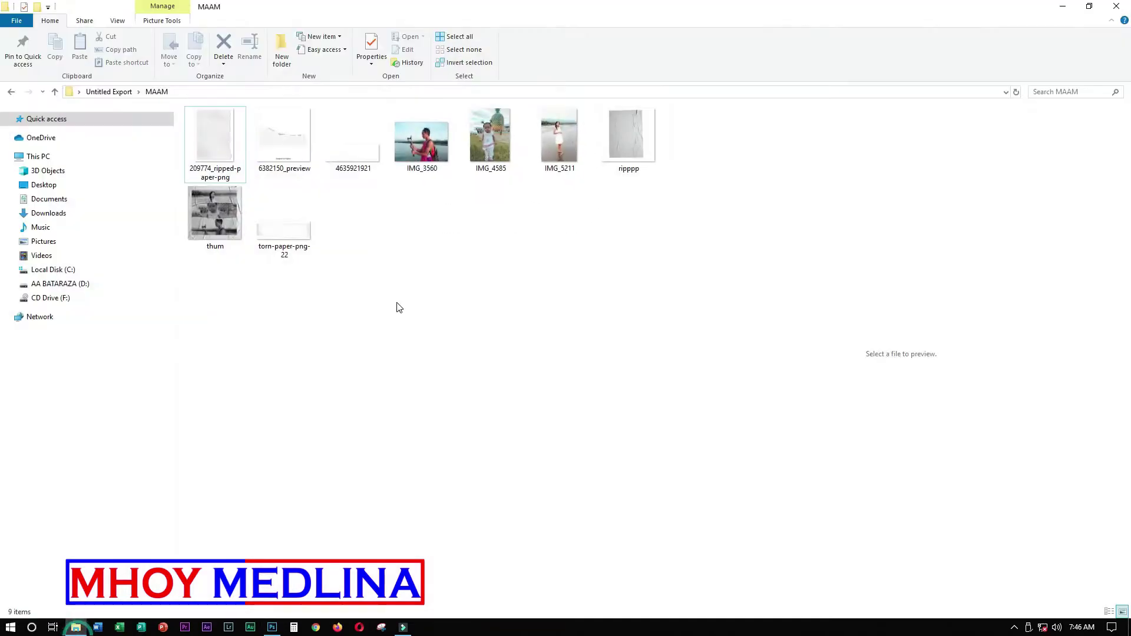
pyautogui.click(490, 140)
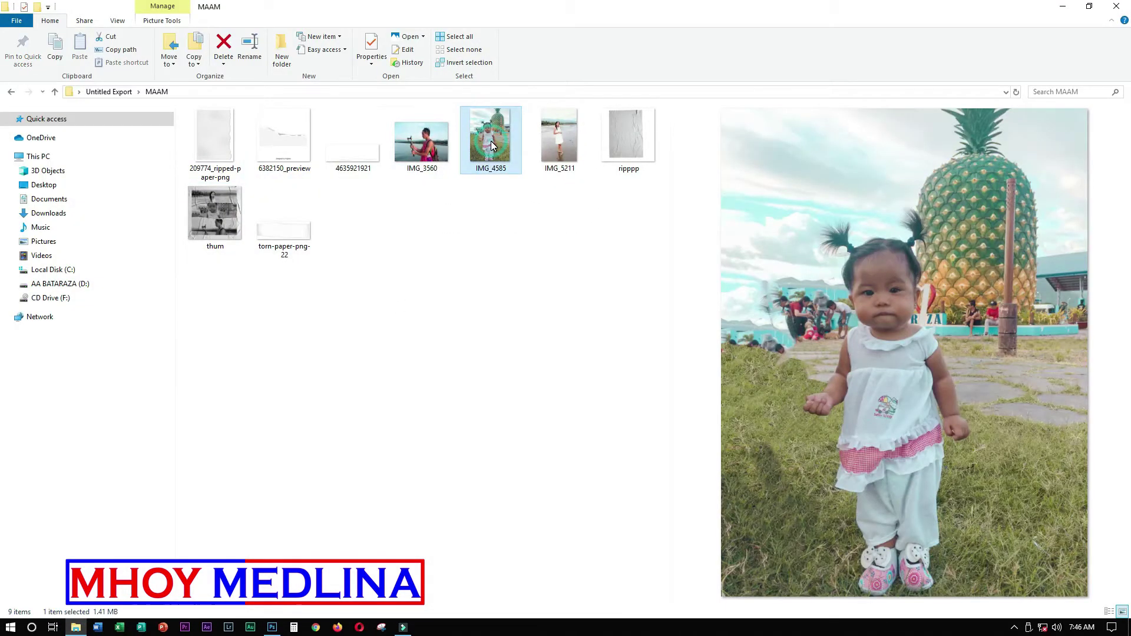
pyautogui.click(272, 627)
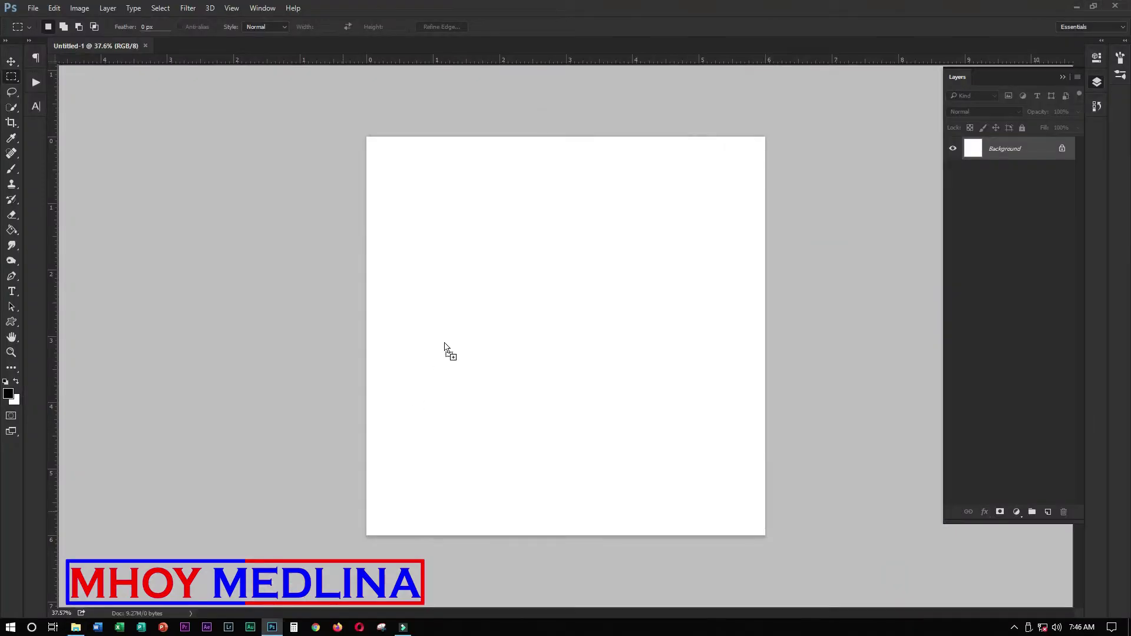
pyautogui.moveTo(479, 323)
pyautogui.mouseDown()
pyautogui.moveTo(495, 311)
pyautogui.moveTo(475, 312)
pyautogui.mouseUp()
pyautogui.click(11, 77)
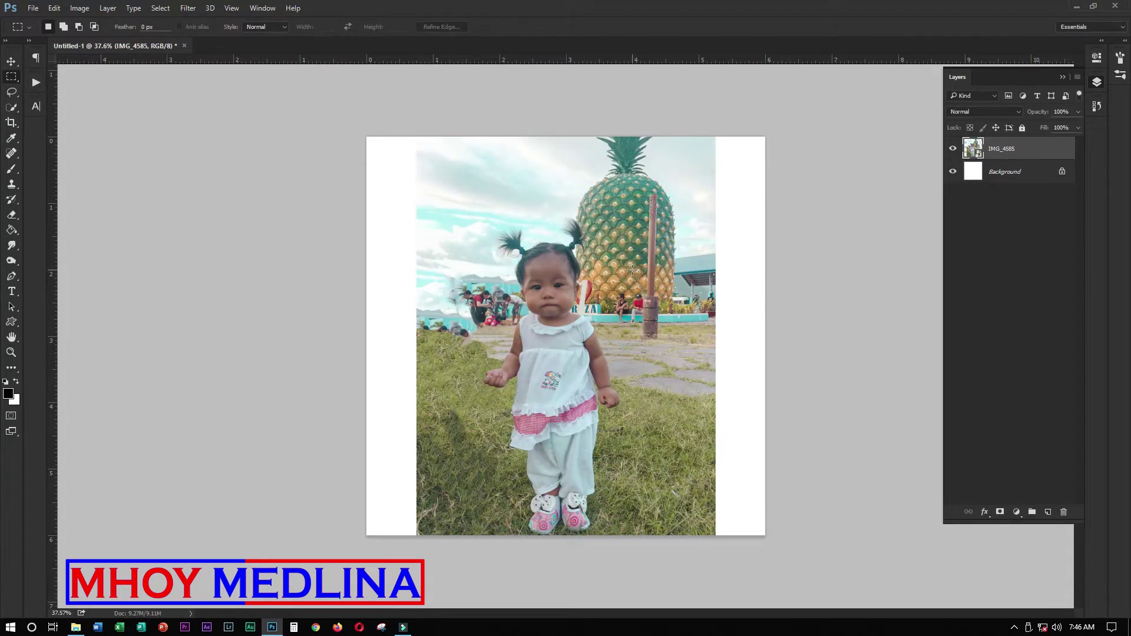
# Enlarge the IMG_4585 photo from its centre until it covers the whole canvas
pyautogui.press('v')
pyautogui.moveTo(715, 137); pyautogui.dragTo(787, 69)
pyautogui.press('Return')
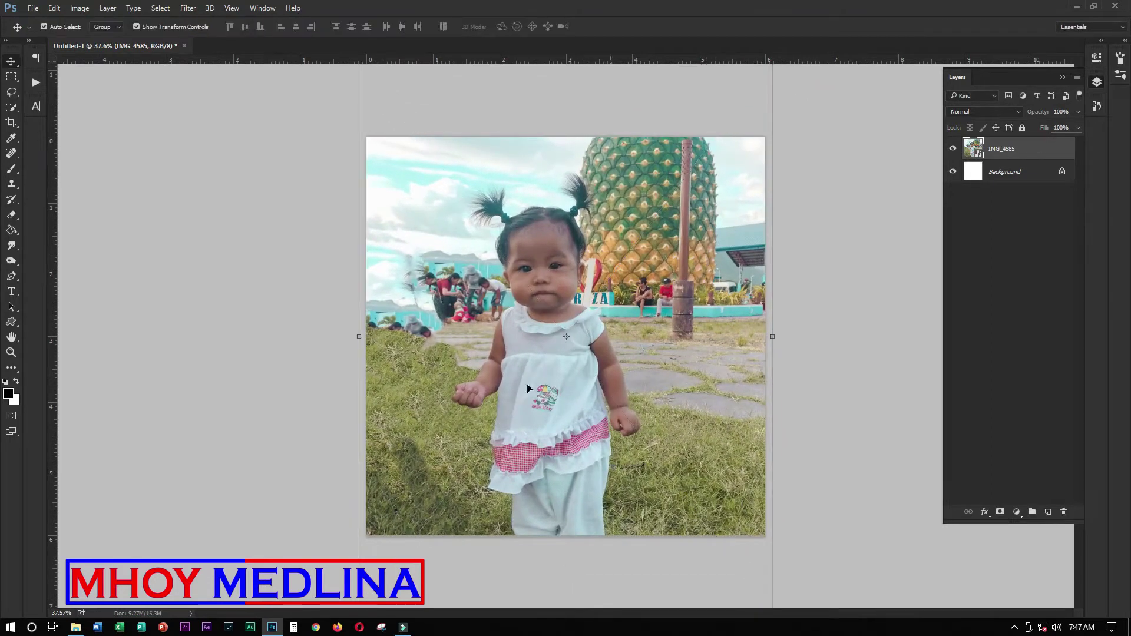
# Place the torn-paper-png-22 image from the MAAM folder above the girl's photo
pyautogui.click(76, 627)
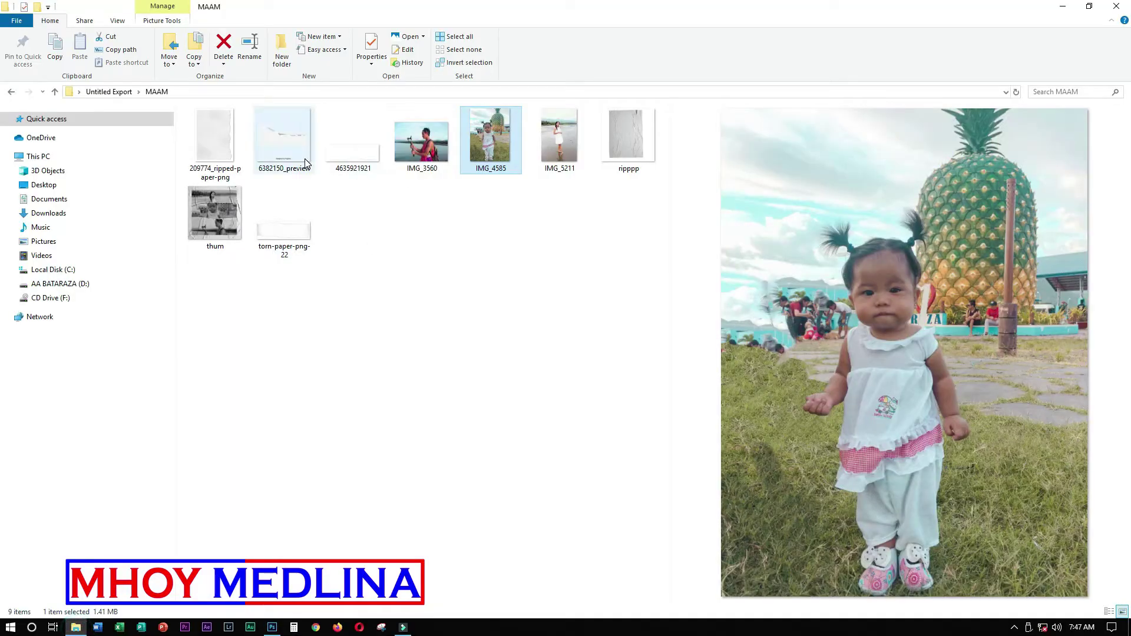
pyautogui.click(294, 236)
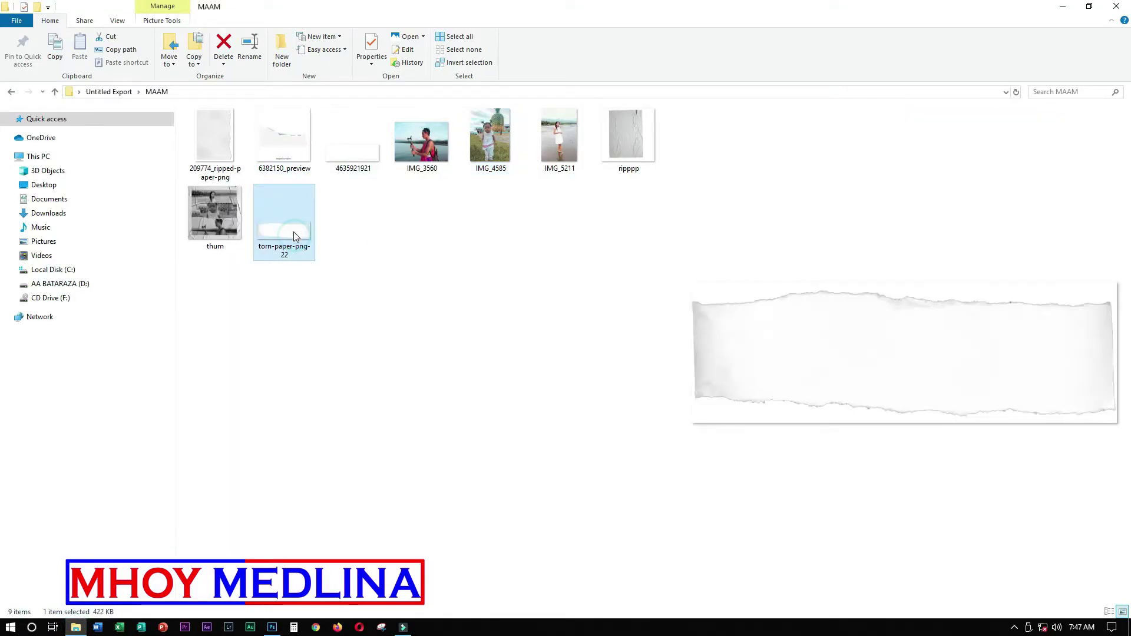
pyautogui.moveTo(295, 236); pyautogui.dragTo(530, 443)
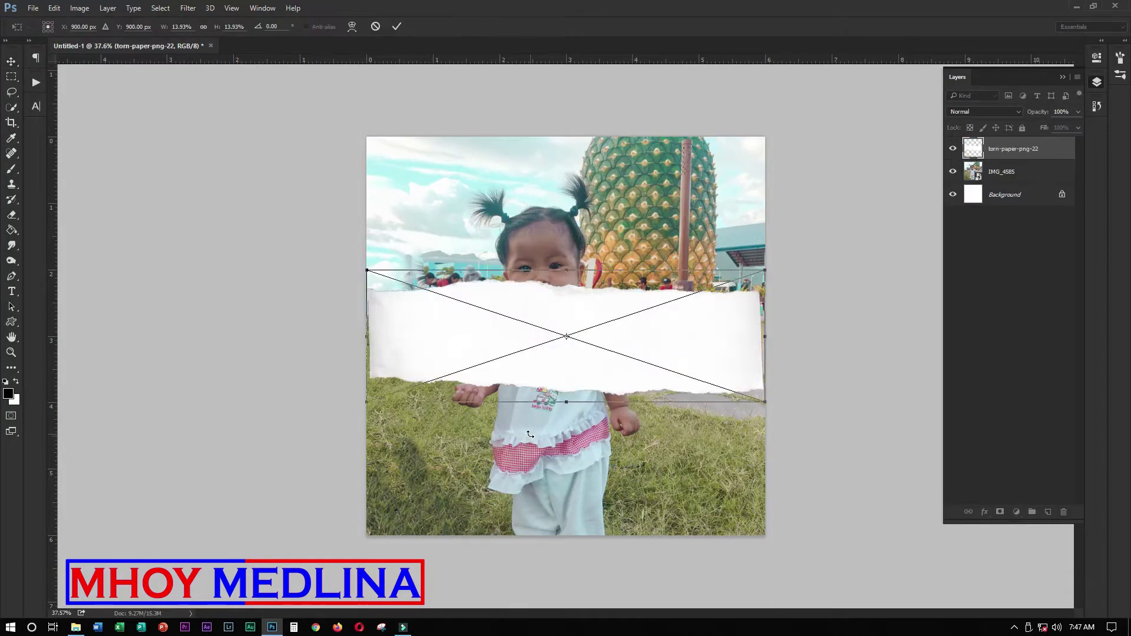
pyautogui.press('Return')
# Move the torn paper to the lower part of the canvas and enlarge it to about 19.3% so it spans the full width
pyautogui.moveTo(601, 344); pyautogui.dragTo(583, 488)
pyautogui.moveTo(756, 423); pyautogui.dragTo(820, 359)
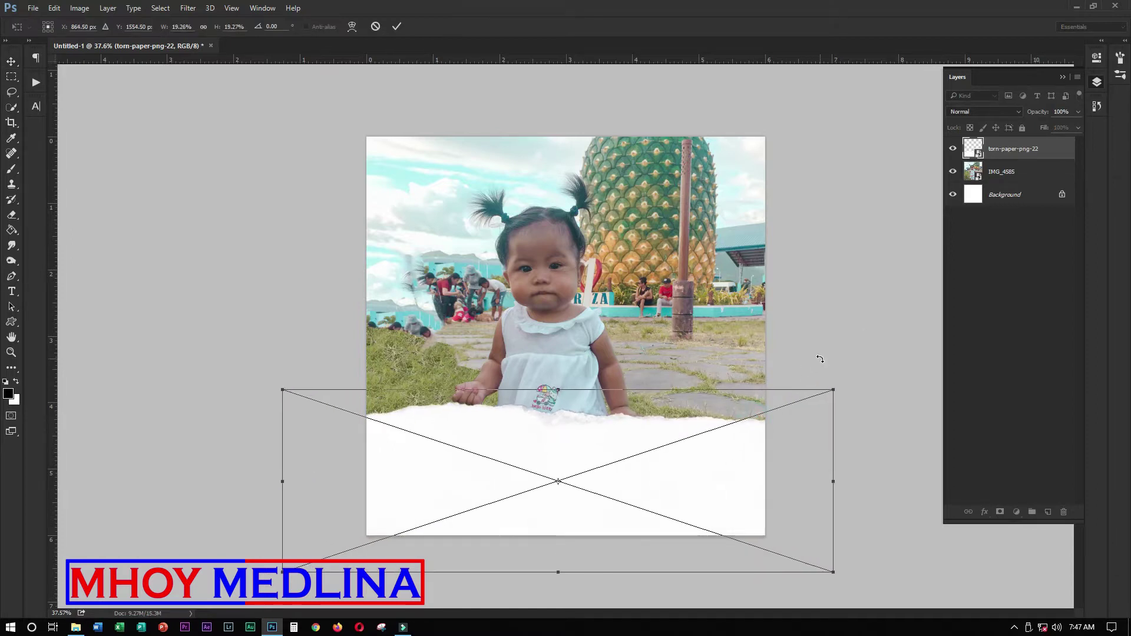
pyautogui.press('Return')
pyautogui.moveTo(664, 458); pyautogui.dragTo(660, 458)
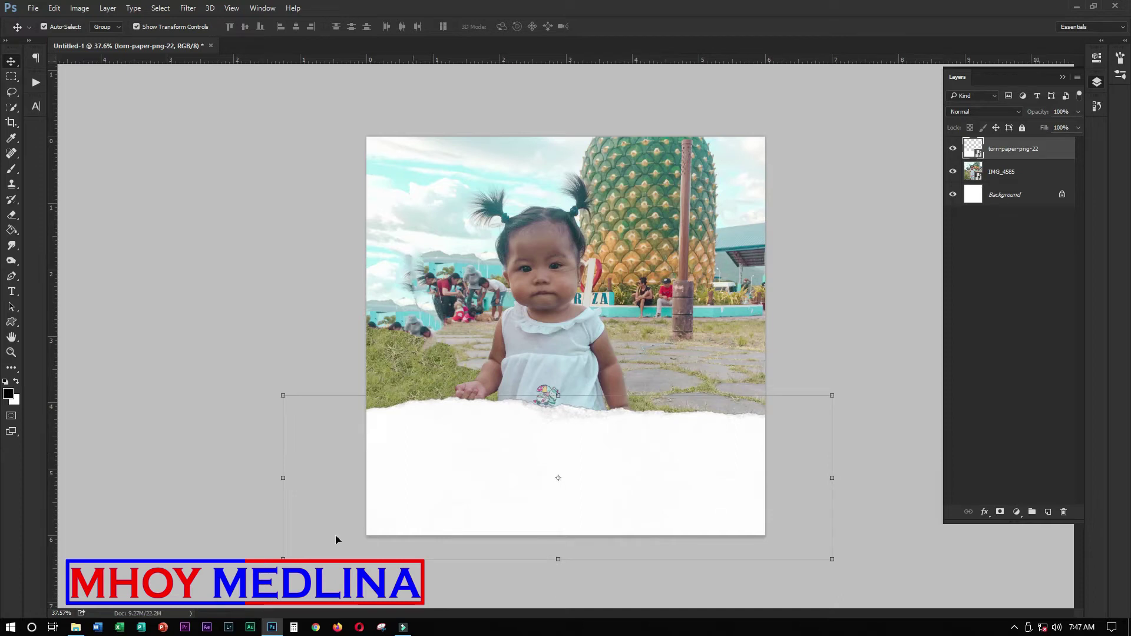
# Place the IMG_3560 photo from the MAAM folder above the torn paper layer
pyautogui.click(76, 627)
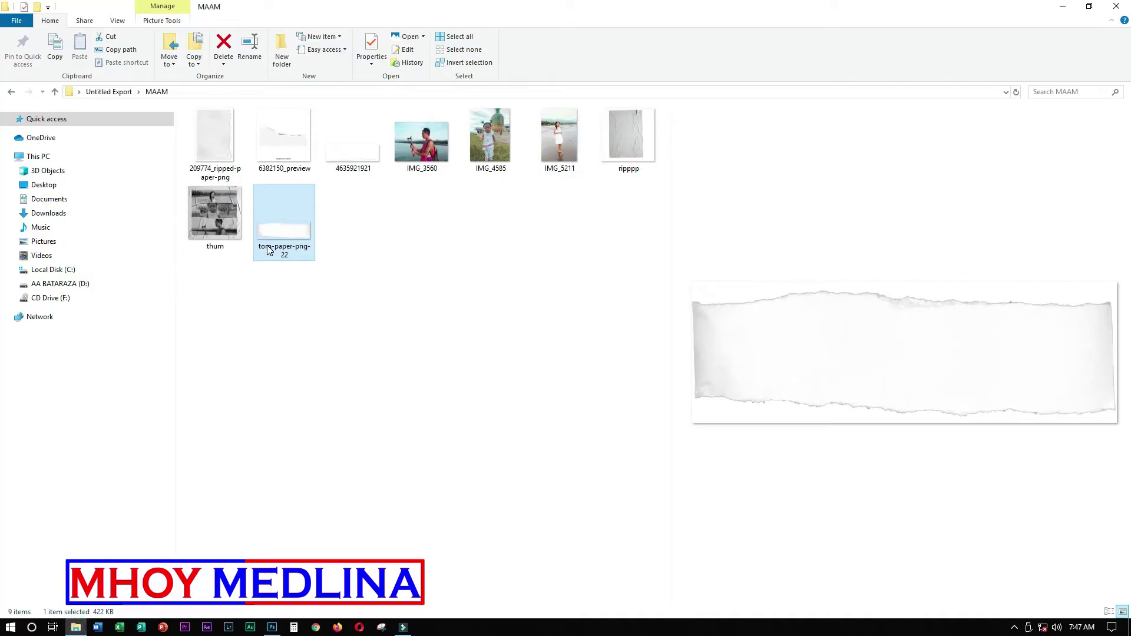
pyautogui.moveTo(413, 164); pyautogui.dragTo(457, 434)
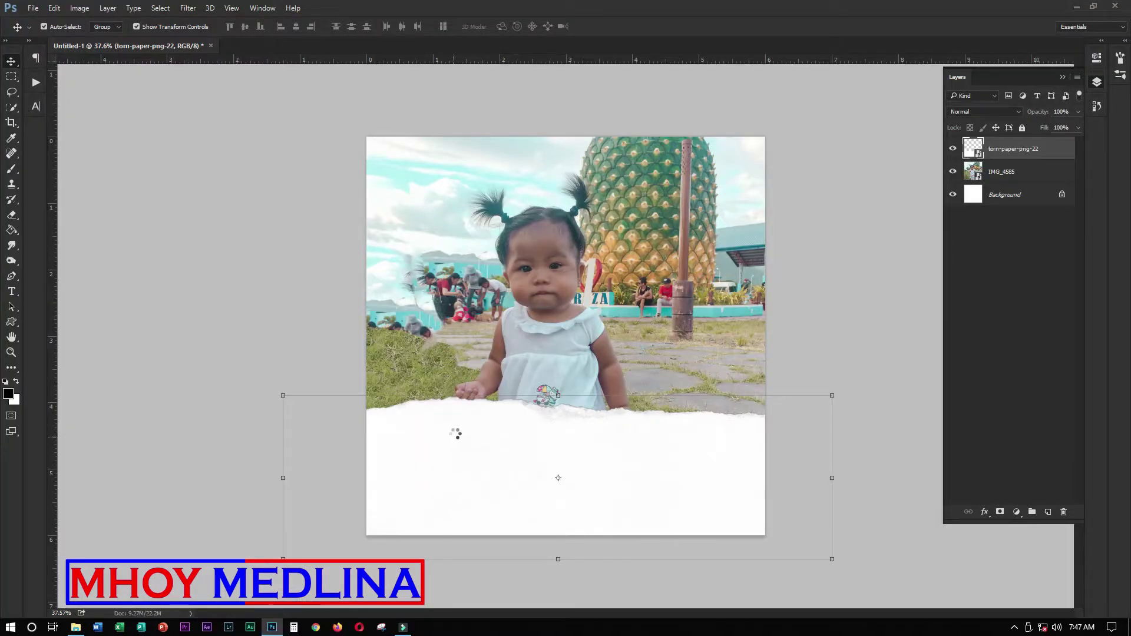
pyautogui.press('Return')
# Move the IMG_3560 photo over the lower part of the canvas and enlarge it slightly to span the full width
pyautogui.moveTo(602, 282); pyautogui.dragTo(599, 470)
pyautogui.hotkey('ctrl', 't')
pyautogui.moveTo(767, 373); pyautogui.dragTo(778, 360)
pyautogui.press('Return')
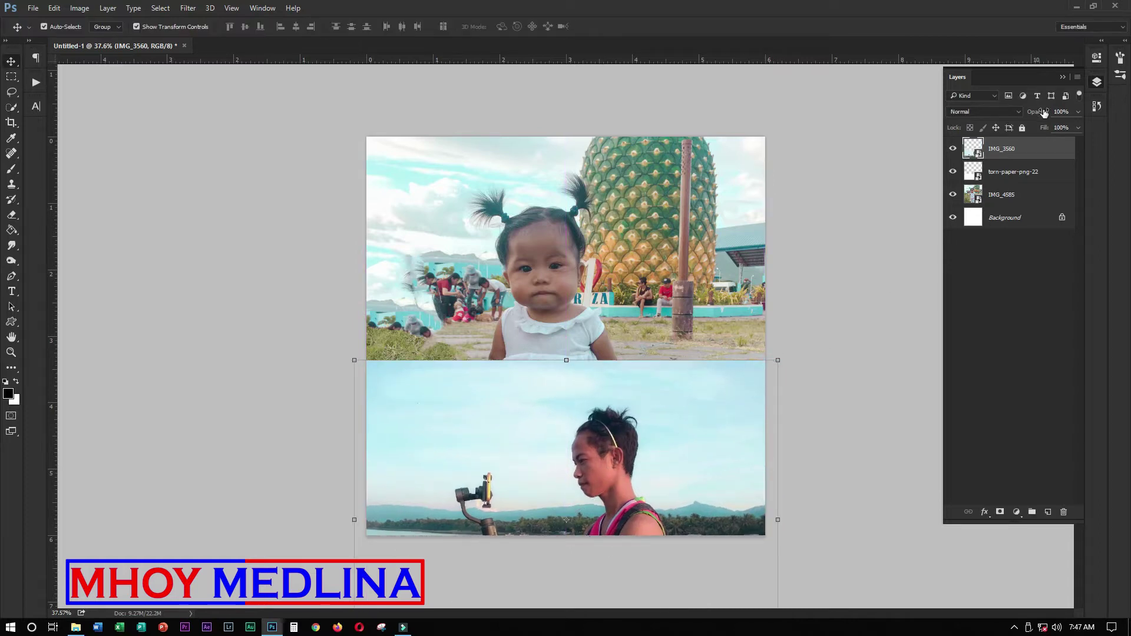
# Lower the IMG_3560 layer's opacity to 30% and shift the photo up over the torn paper
pyautogui.click(1078, 112)
pyautogui.moveTo(1078, 126); pyautogui.dragTo(1038, 126)
pyautogui.moveTo(653, 454)
pyautogui.mouseDown()
pyautogui.moveTo(653, 428)
pyautogui.moveTo(659, 440)
pyautogui.mouseUp()
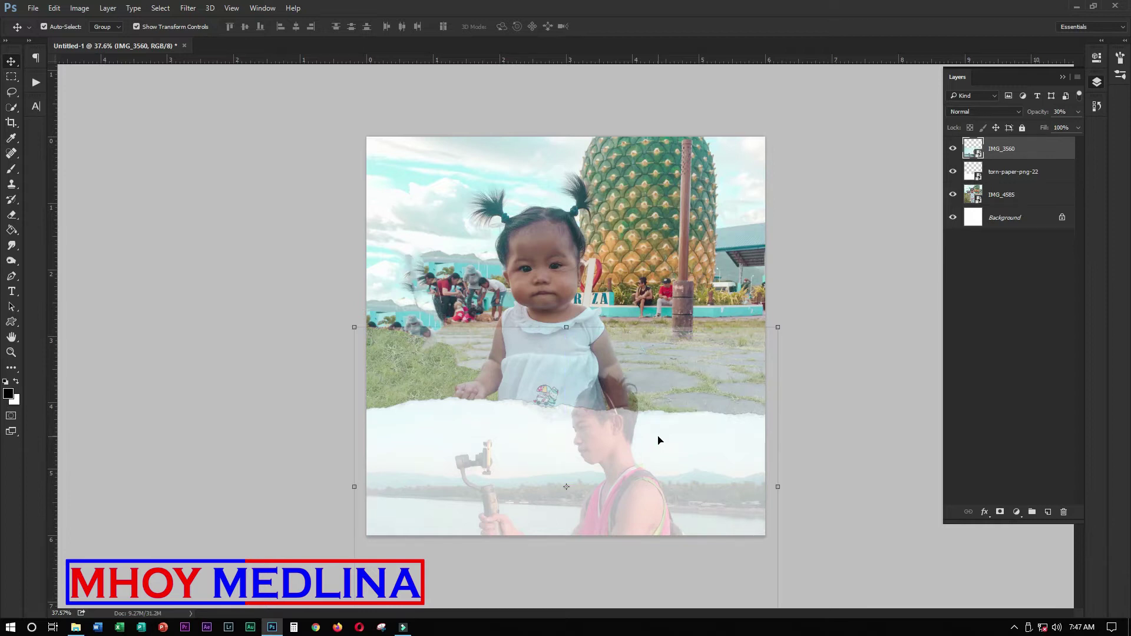
# Stretch the torn-paper-png-22 layer vertically so it is taller and extends further past the canvas's lower edge
pyautogui.click(1019, 173)
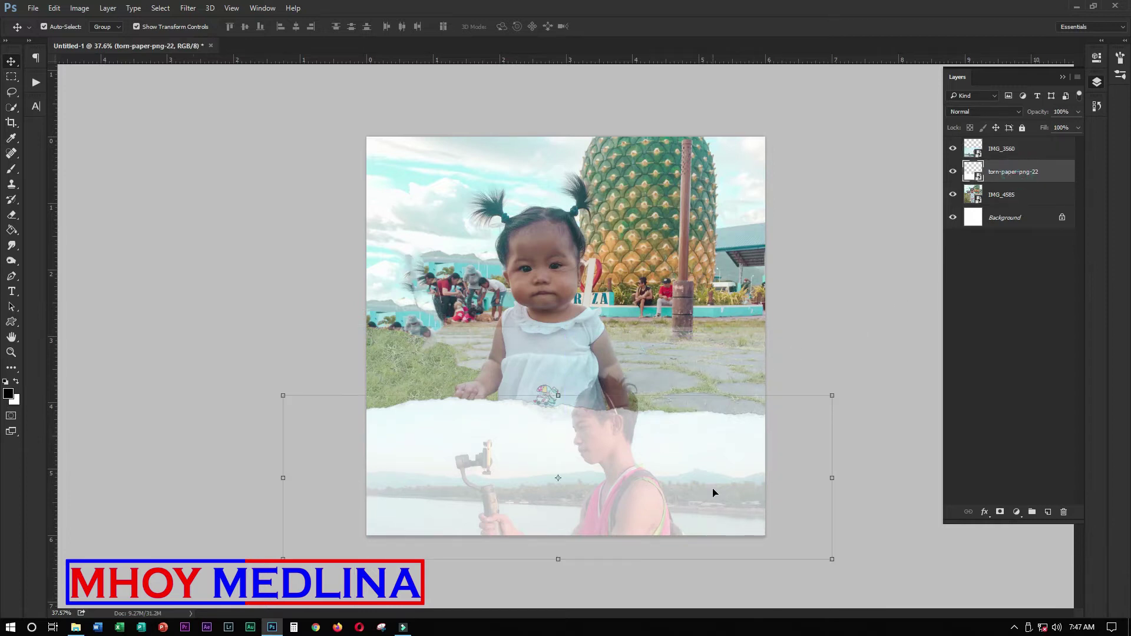
pyautogui.moveTo(561, 545); pyautogui.dragTo(560, 587)
pyautogui.press('Return')
# Reposition the IMG_3560 photo over the stretched torn paper and restore its layer opacity to 100%
pyautogui.moveTo(613, 435); pyautogui.dragTo(626, 456)
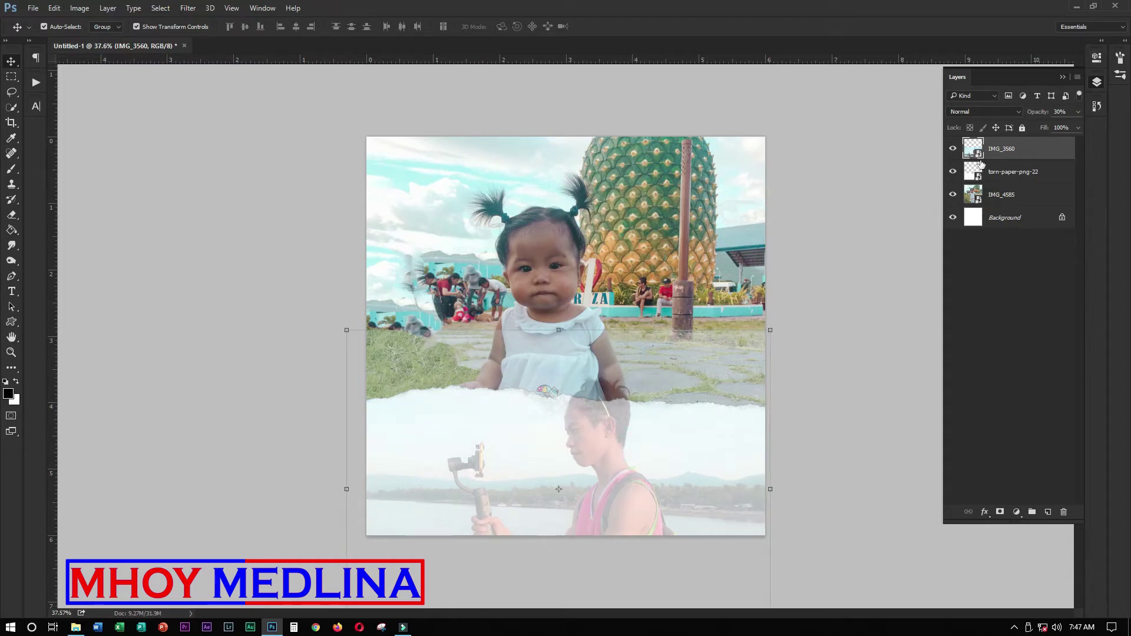
pyautogui.click(657, 453)
pyautogui.click(1078, 112)
pyautogui.moveTo(1039, 126); pyautogui.dragTo(1085, 129)
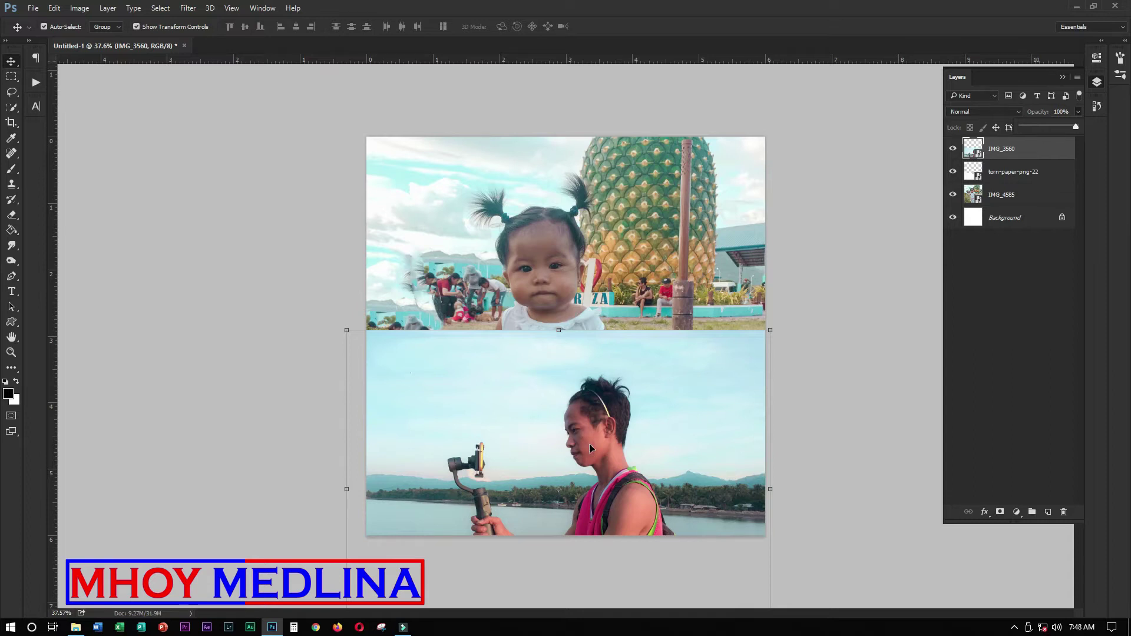
# Clip the IMG_3560 layer to the torn-paper-png-22 layer and reposition the photo inside the torn shape
pyautogui.rightClick(1043, 152)
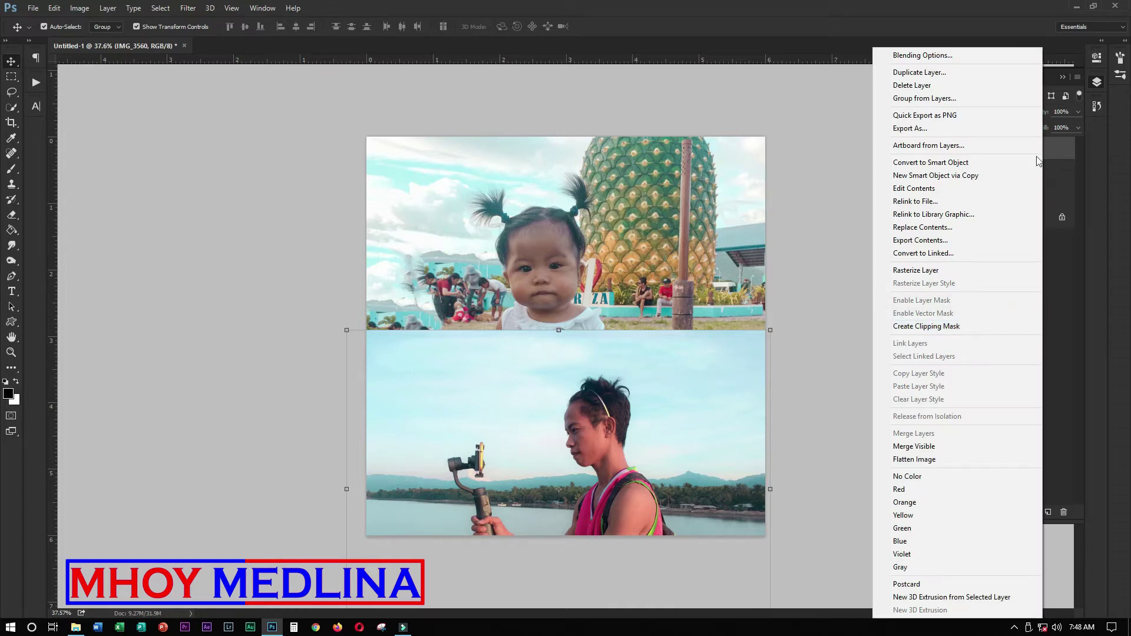
pyautogui.click(1055, 148)
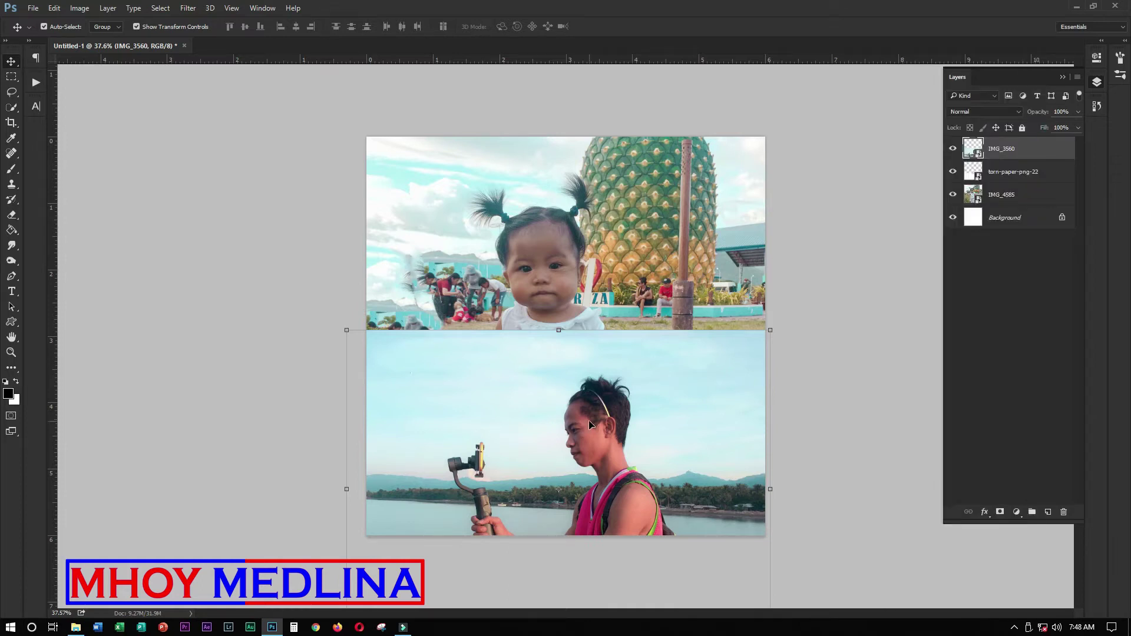
pyautogui.press('ctrl')
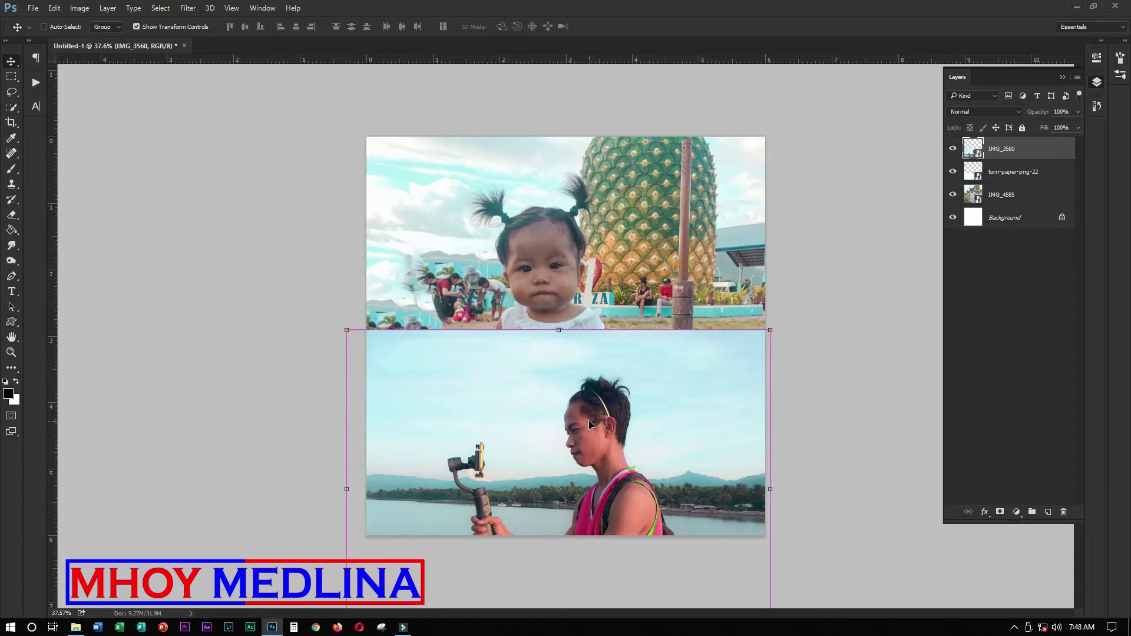
pyautogui.hotkey('ctrl', 'alt', 'g')
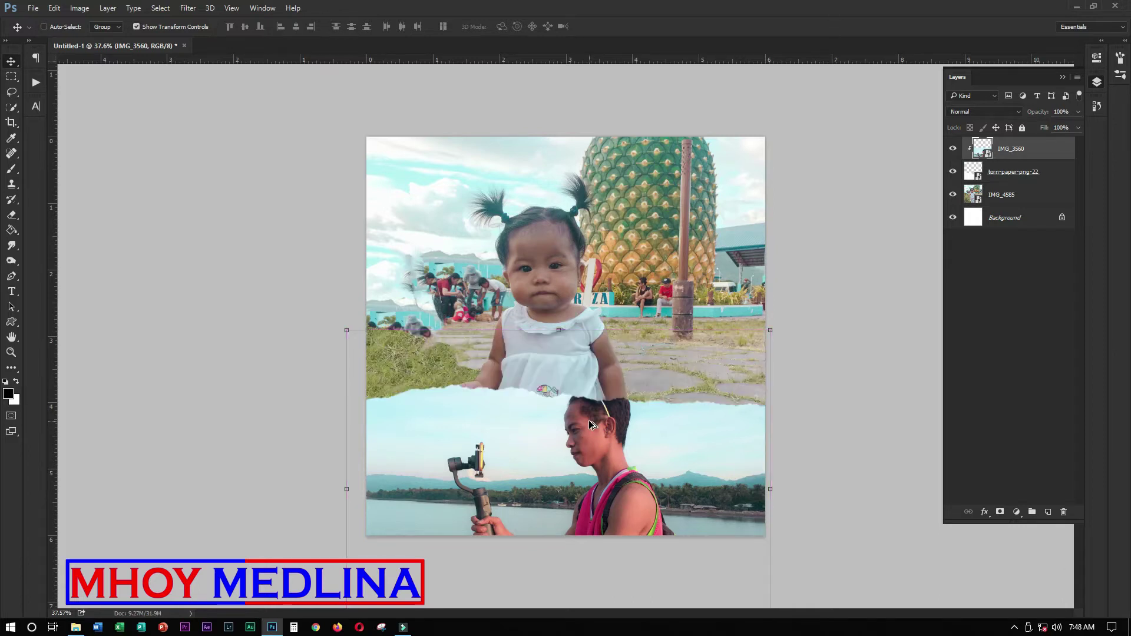
pyautogui.moveTo(610, 436); pyautogui.dragTo(635, 471)
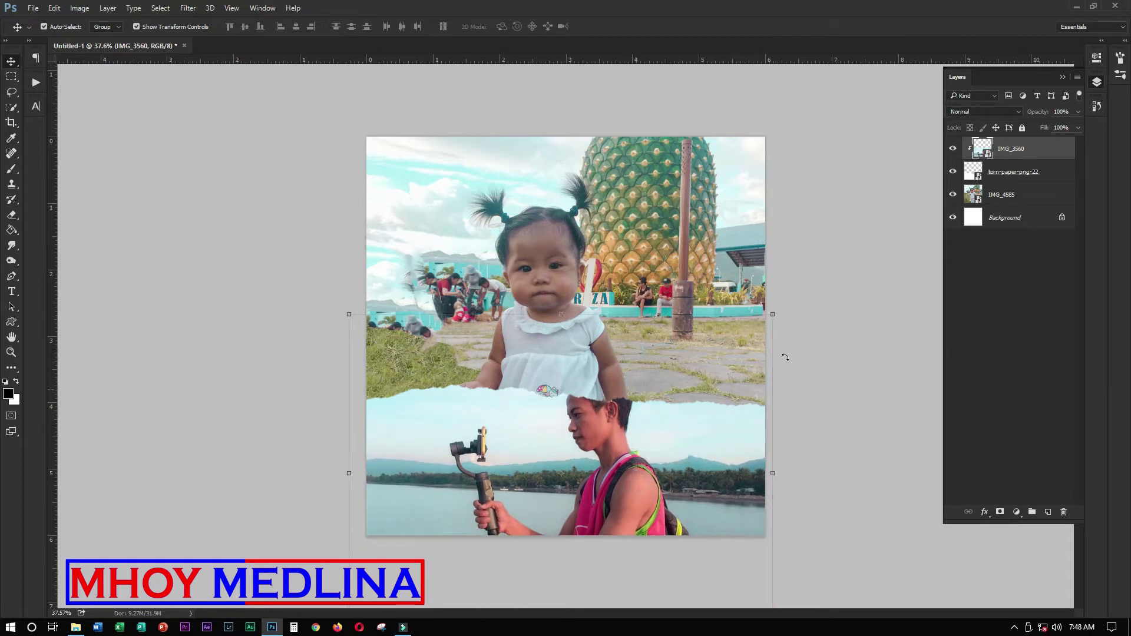
# Duplicate the torn-paper-png-22 layer and move the original below it slightly upward to form a white torn edge between the photos
pyautogui.click(1032, 178)
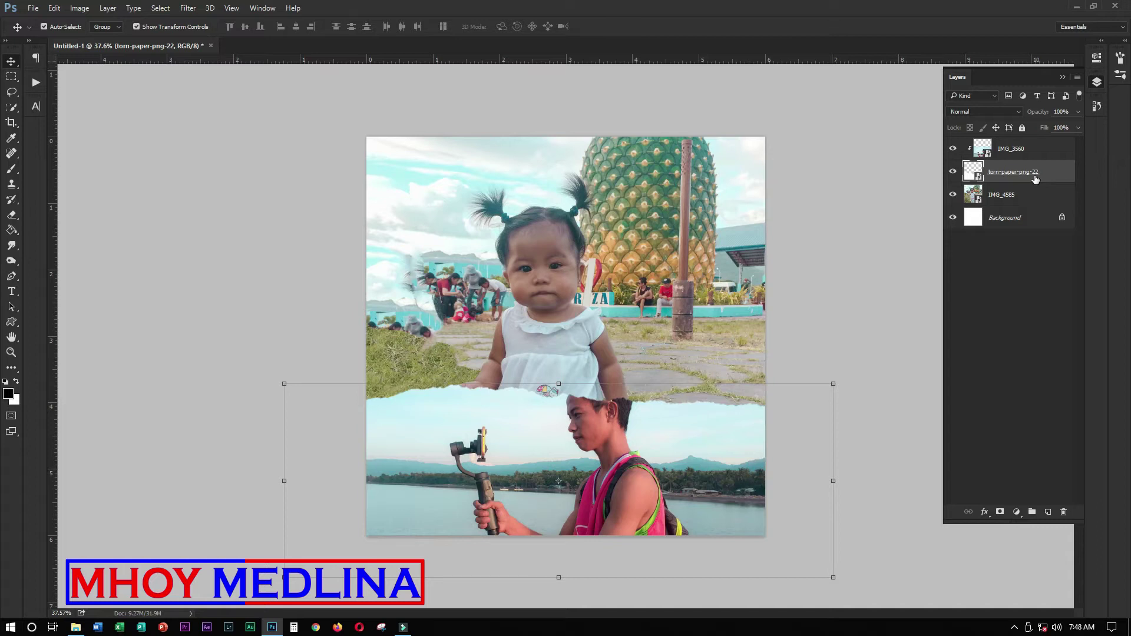
pyautogui.hotkey('ctrl', 'j')
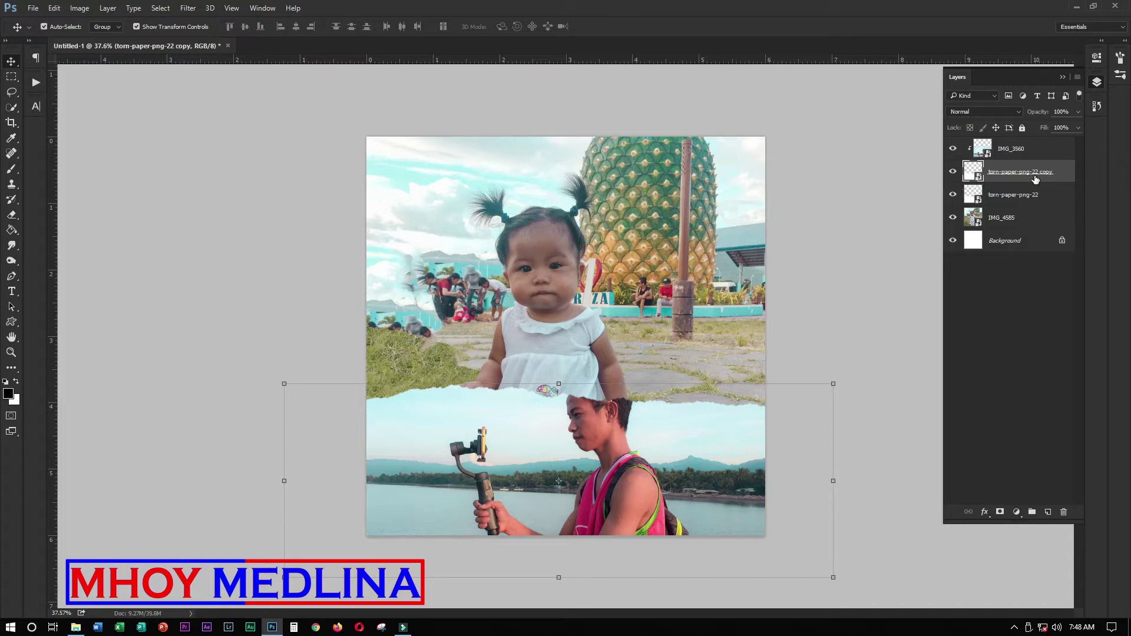
pyautogui.click(1022, 196)
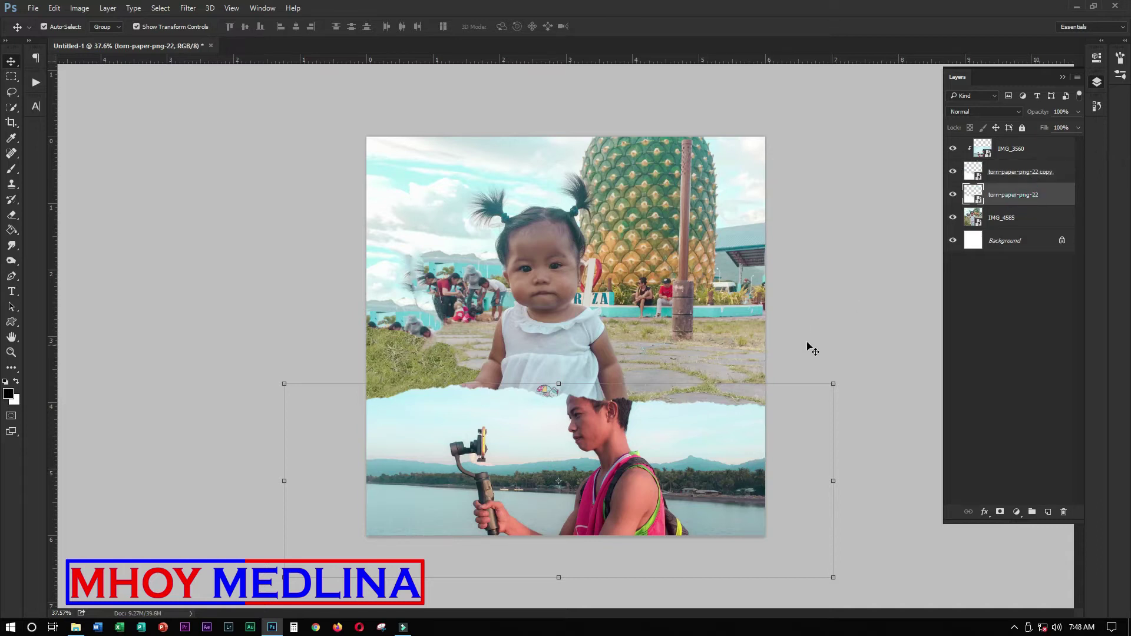
pyautogui.hotkey('shift', 'Up')
pyautogui.hotkey('shift', 'Up')
pyautogui.hotkey('shift', 'Up')
pyautogui.hotkey('shift', 'Up')
pyautogui.hotkey('shift', 'Up')
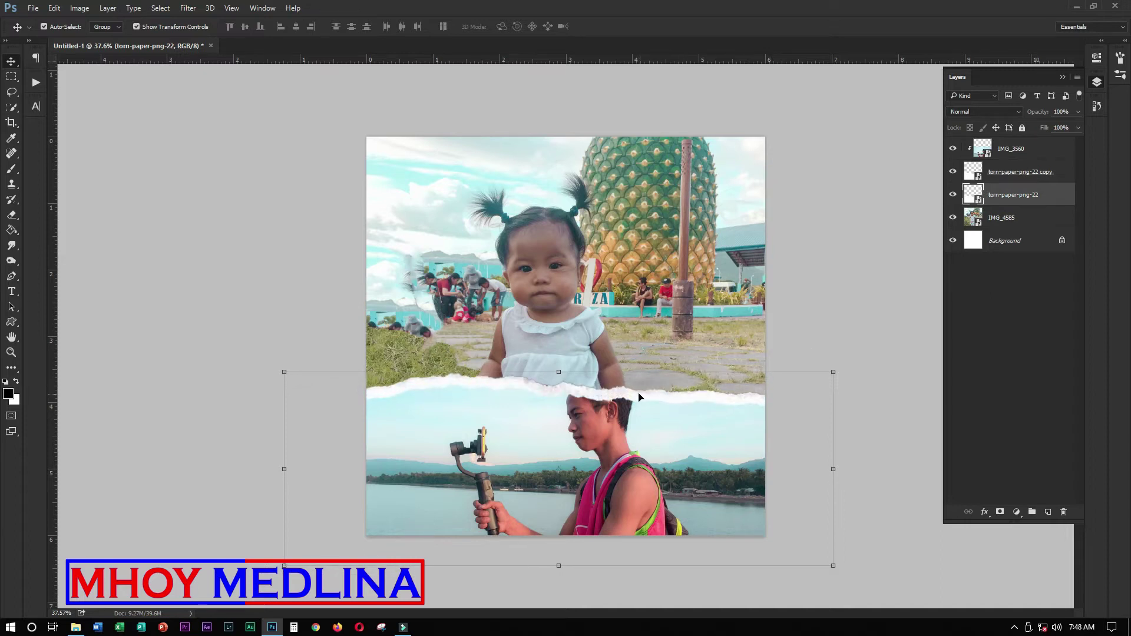
pyautogui.moveTo(630, 397); pyautogui.dragTo(628, 392)
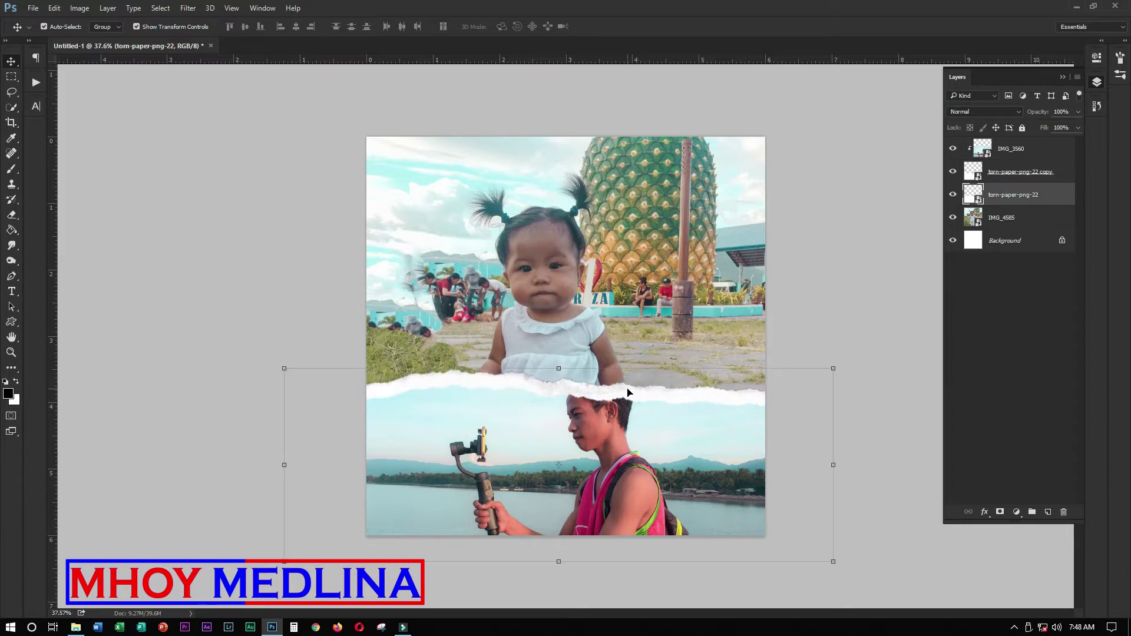
# Warp the lower torn-paper-png-22 layer so its white torn edge dips in the middle and rises toward the right side of the canvas
pyautogui.hotkey('ctrl', 't')
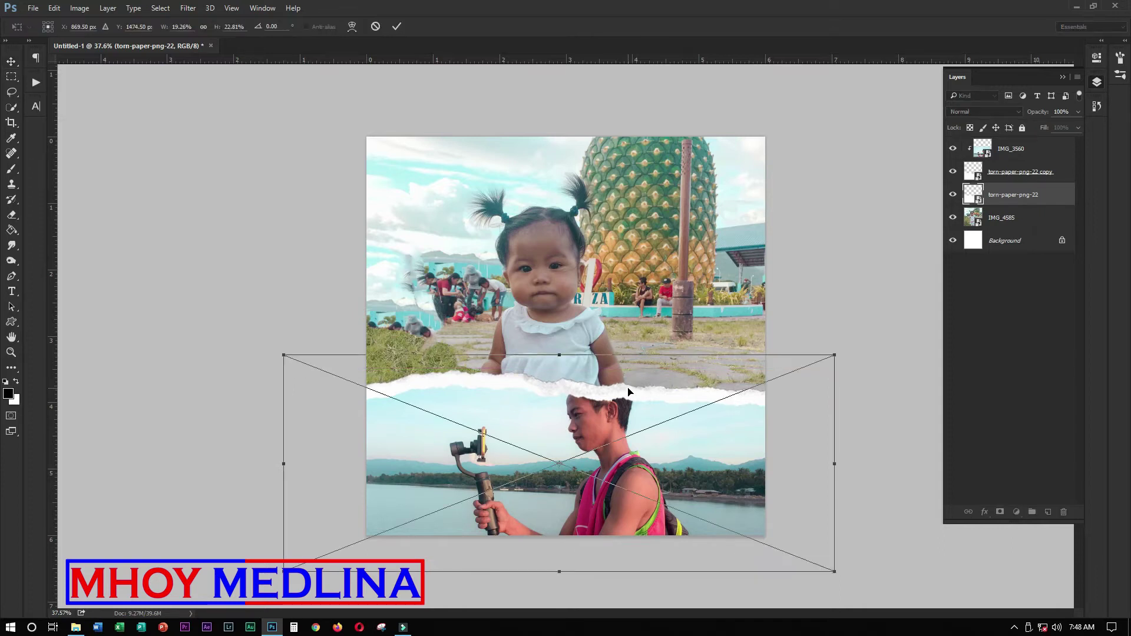
pyautogui.rightClick(628, 393)
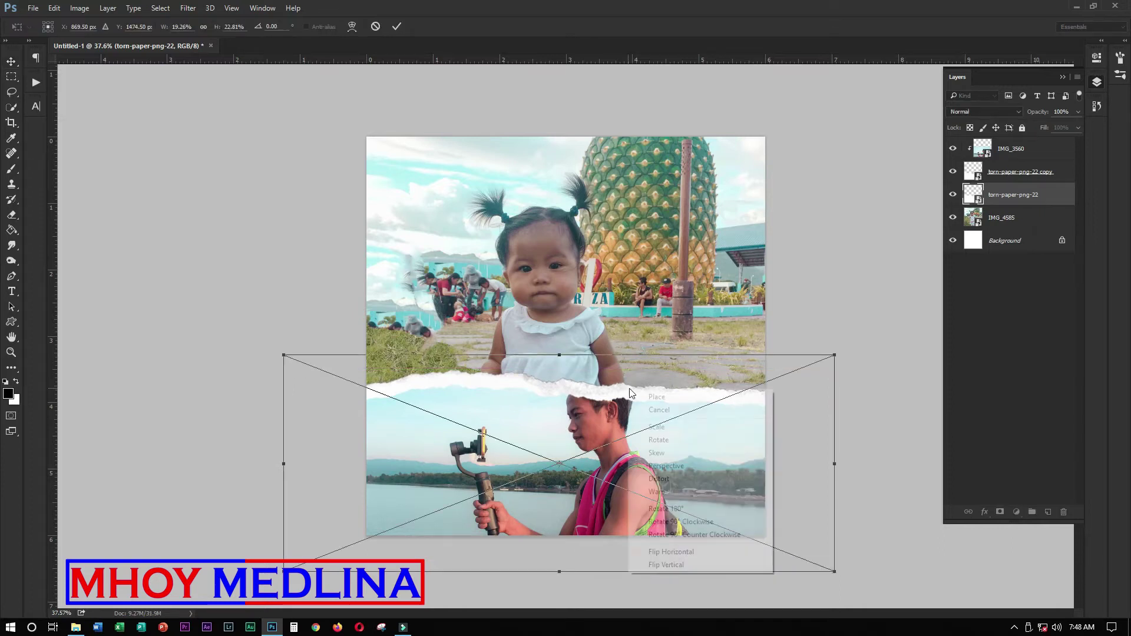
pyautogui.click(669, 498)
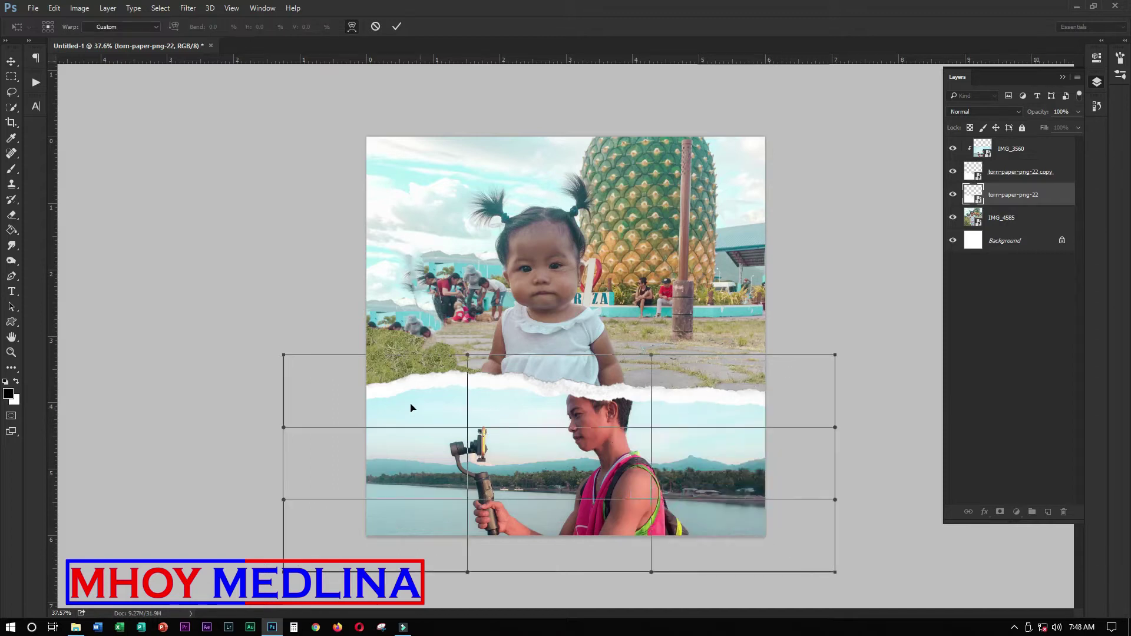
pyautogui.moveTo(284, 357); pyautogui.dragTo(292, 372)
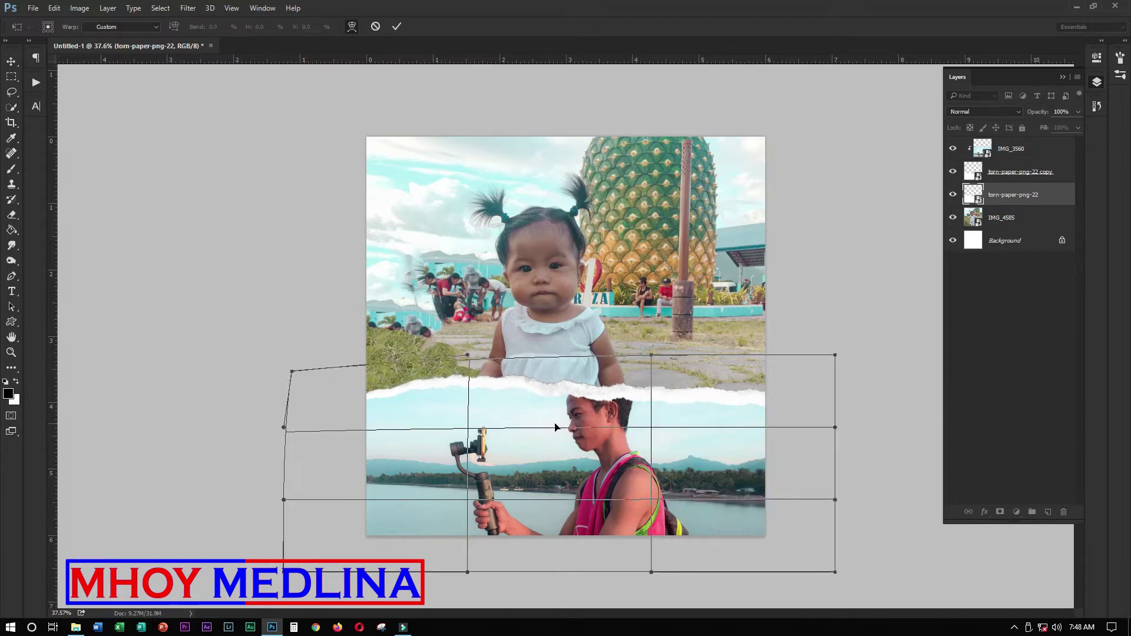
pyautogui.moveTo(585, 385); pyautogui.dragTo(600, 399)
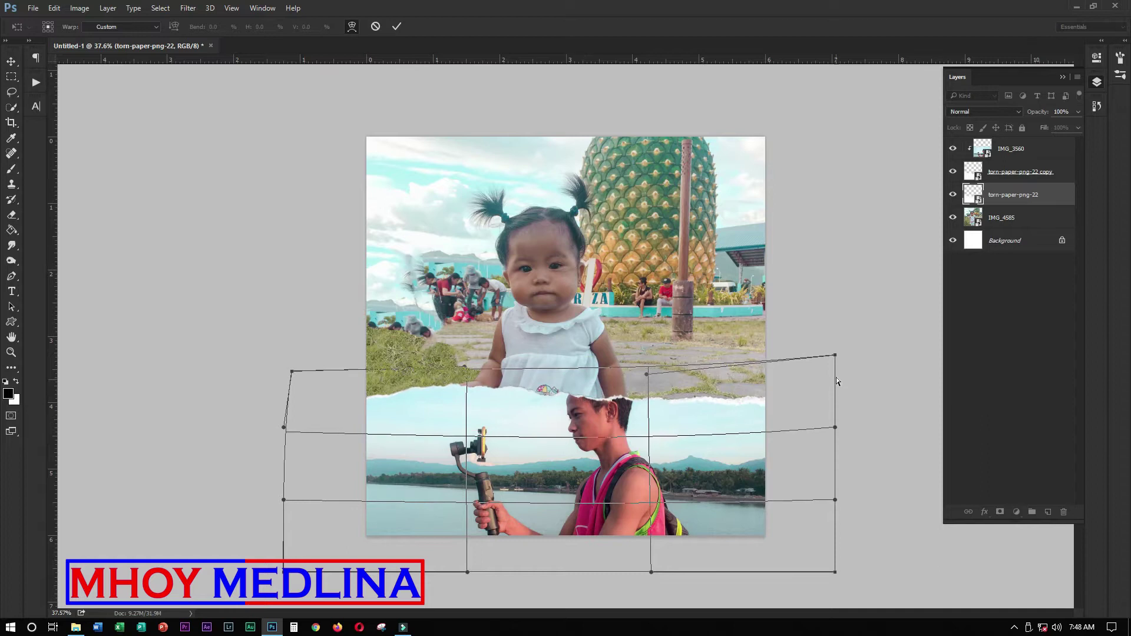
pyautogui.moveTo(833, 353); pyautogui.dragTo(827, 309)
pyautogui.moveTo(292, 374); pyautogui.dragTo(293, 363)
pyautogui.moveTo(284, 572); pyautogui.dragTo(271, 542)
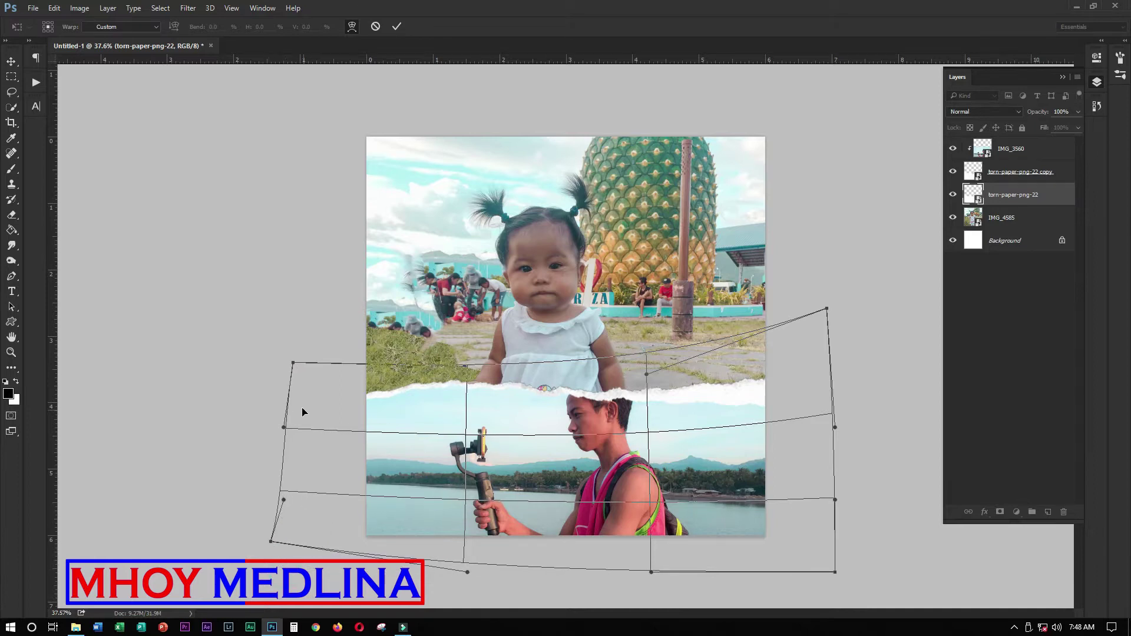
pyautogui.moveTo(295, 366); pyautogui.dragTo(296, 353)
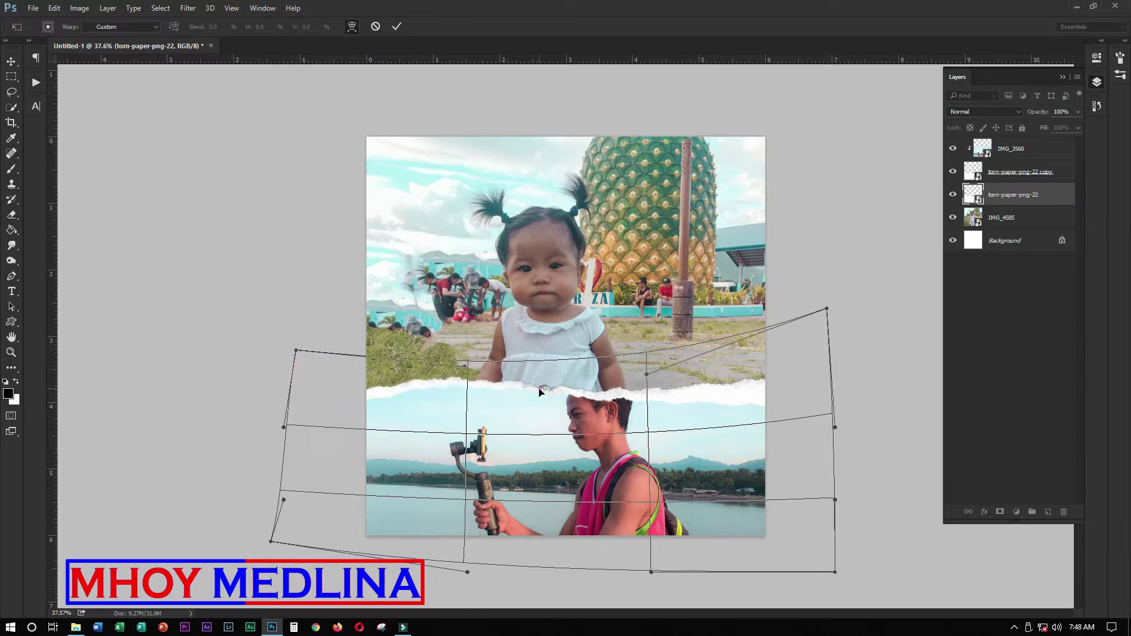
pyautogui.moveTo(469, 368); pyautogui.dragTo(472, 370)
pyautogui.moveTo(827, 308); pyautogui.dragTo(815, 303)
pyautogui.moveTo(296, 350); pyautogui.dragTo(299, 345)
pyautogui.moveTo(318, 427); pyautogui.dragTo(320, 429)
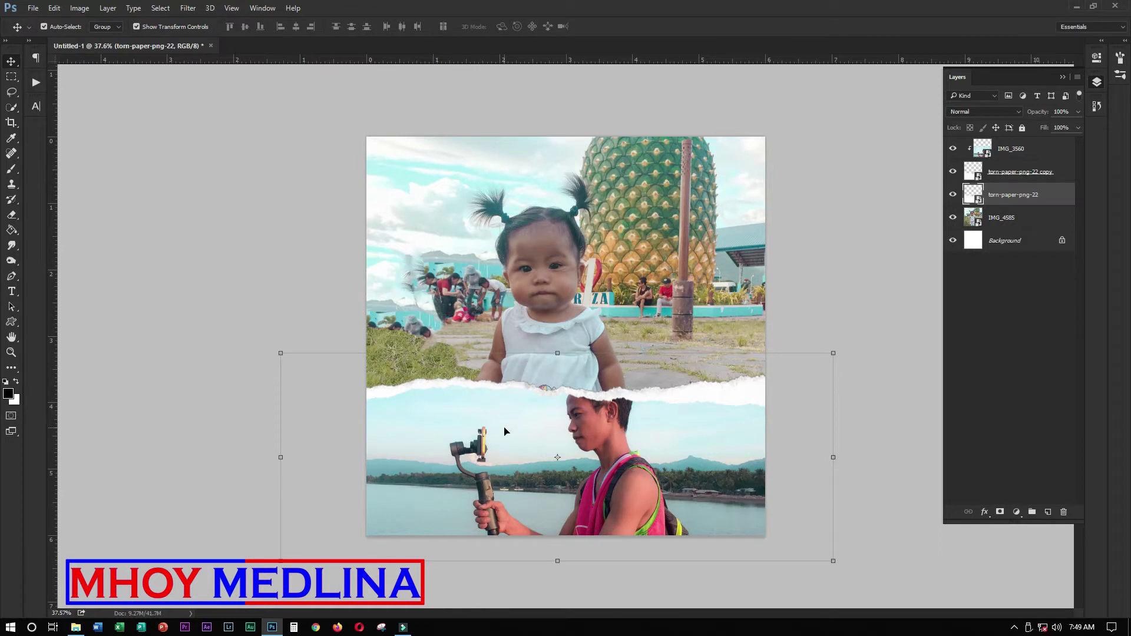
# Warp the torn-paper-png-22 layer again, raising its upper-right corner further to widen the white torn edge there
pyautogui.hotkey('ctrl', 't')
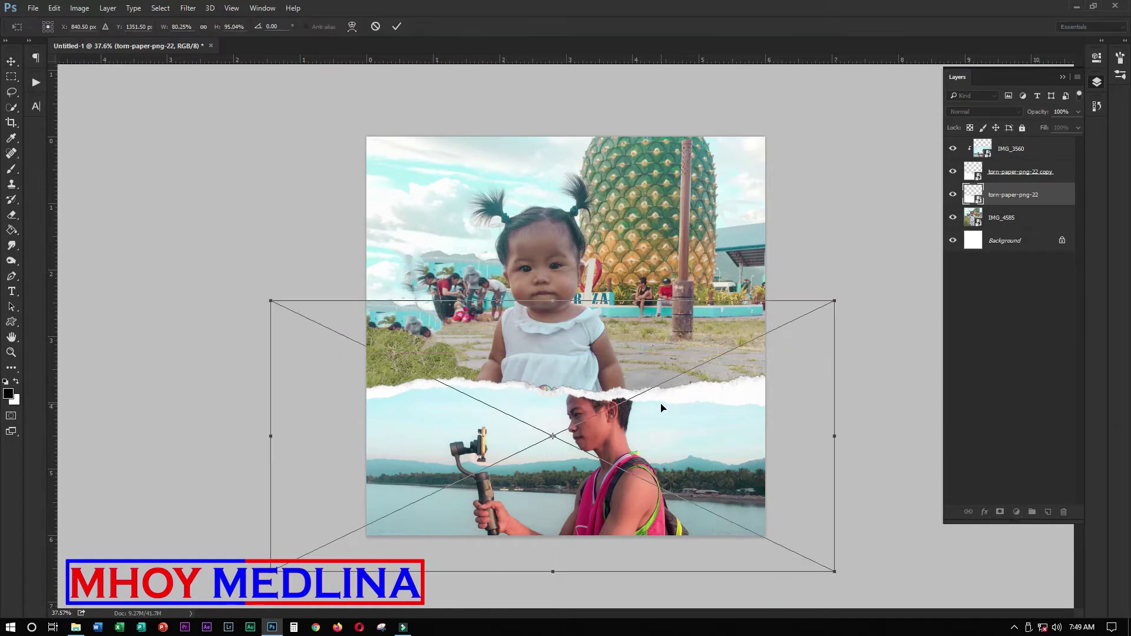
pyautogui.rightClick(661, 406)
pyautogui.click(706, 508)
pyautogui.moveTo(812, 309); pyautogui.dragTo(801, 285)
pyautogui.moveTo(300, 344); pyautogui.dragTo(301, 336)
pyautogui.press('Return')
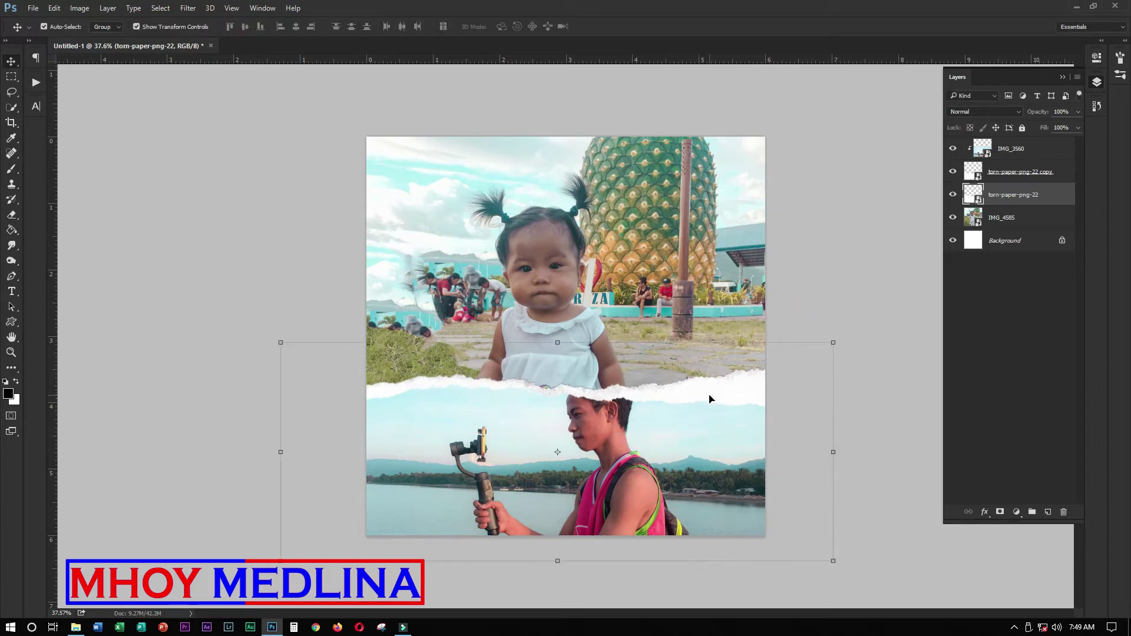
# Add a black Normal-mode drop shadow to the torn-paper-png-22 layer, setting spread to 15% and fine-tuning distance, size and opacity
pyautogui.doubleClick(1059, 197)
pyautogui.moveTo(700, 230); pyautogui.dragTo(776, 104)
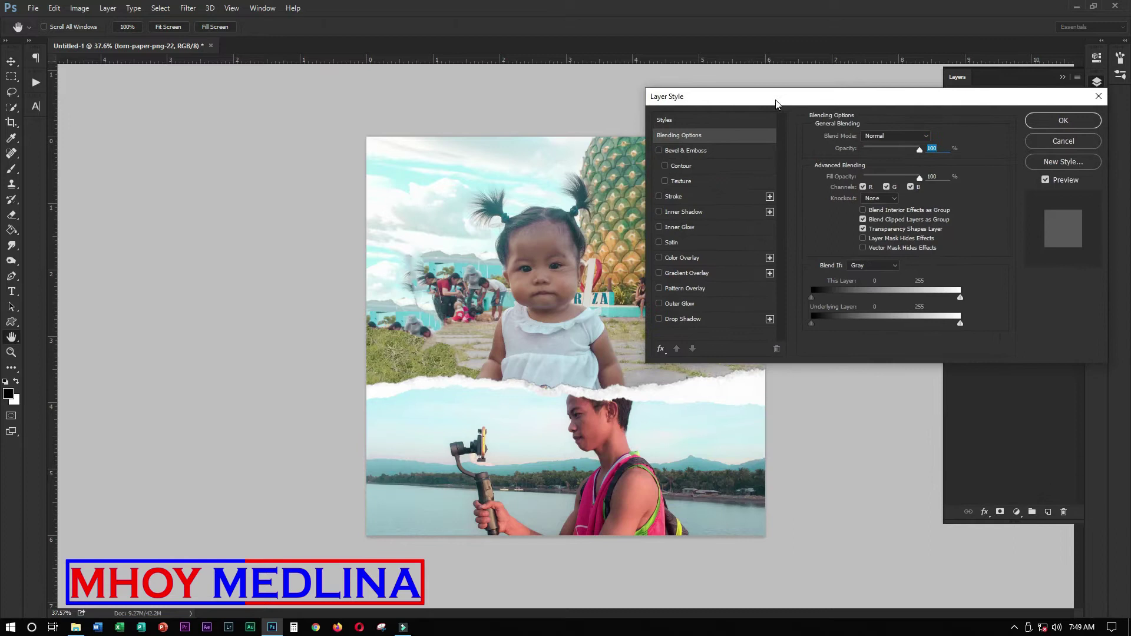
pyautogui.click(735, 319)
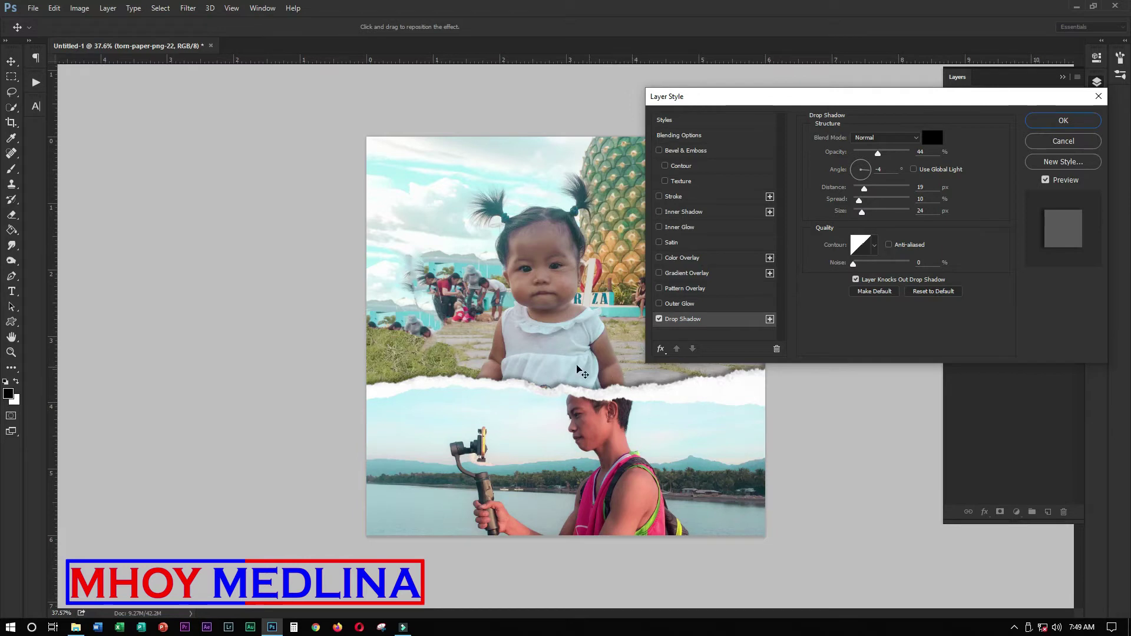
pyautogui.click(864, 189)
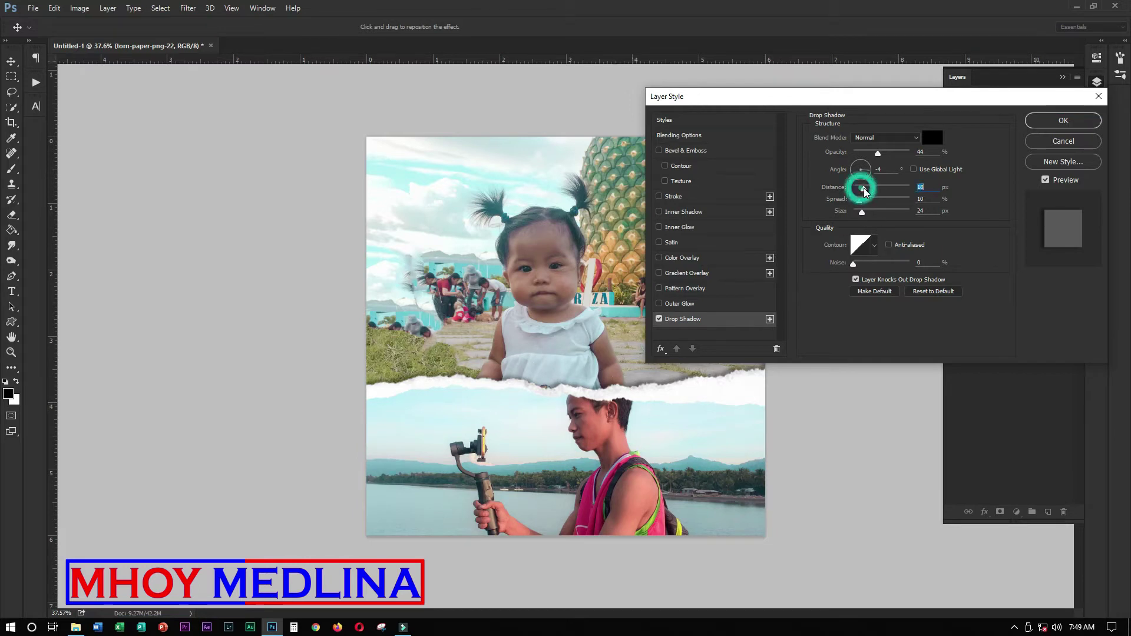
pyautogui.click(862, 200)
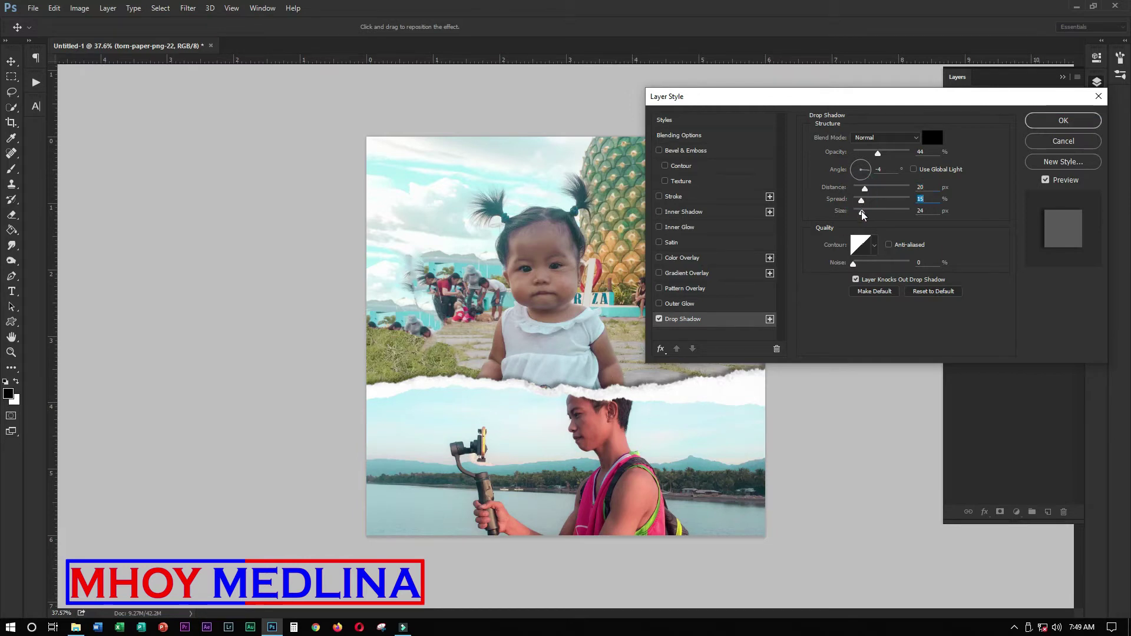
pyautogui.click(860, 213)
pyautogui.click(862, 212)
pyautogui.click(864, 189)
pyautogui.moveTo(878, 155); pyautogui.dragTo(874, 160)
pyautogui.click(1053, 124)
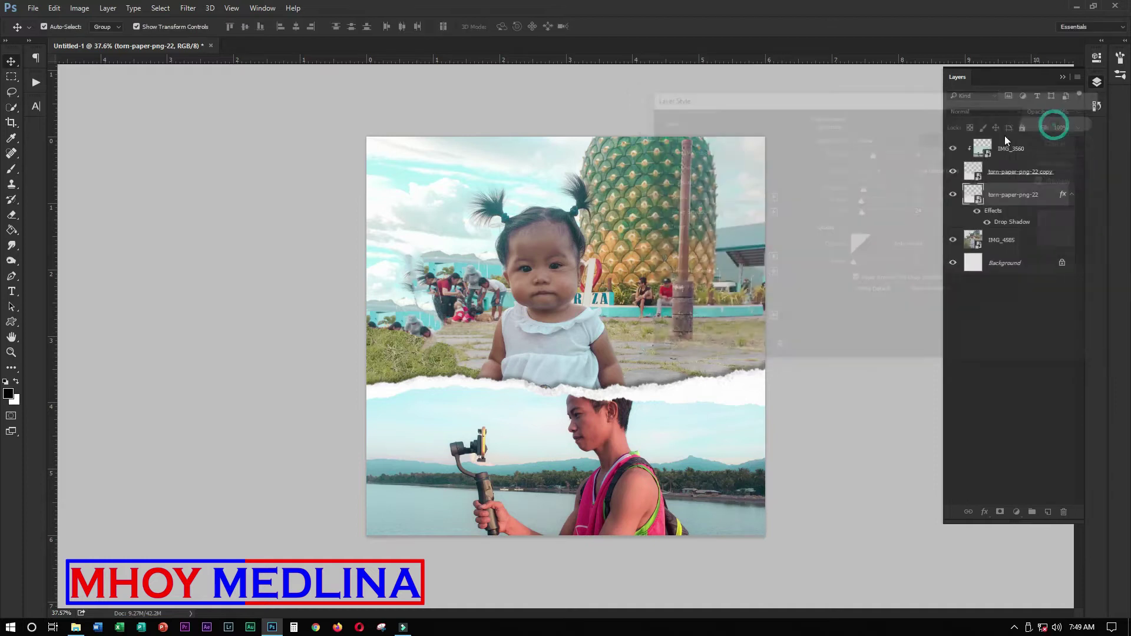
# Try an inner glow and an outer glow on the torn-paper-png-22 copy layer, keeping neither effect
pyautogui.doubleClick(1068, 172)
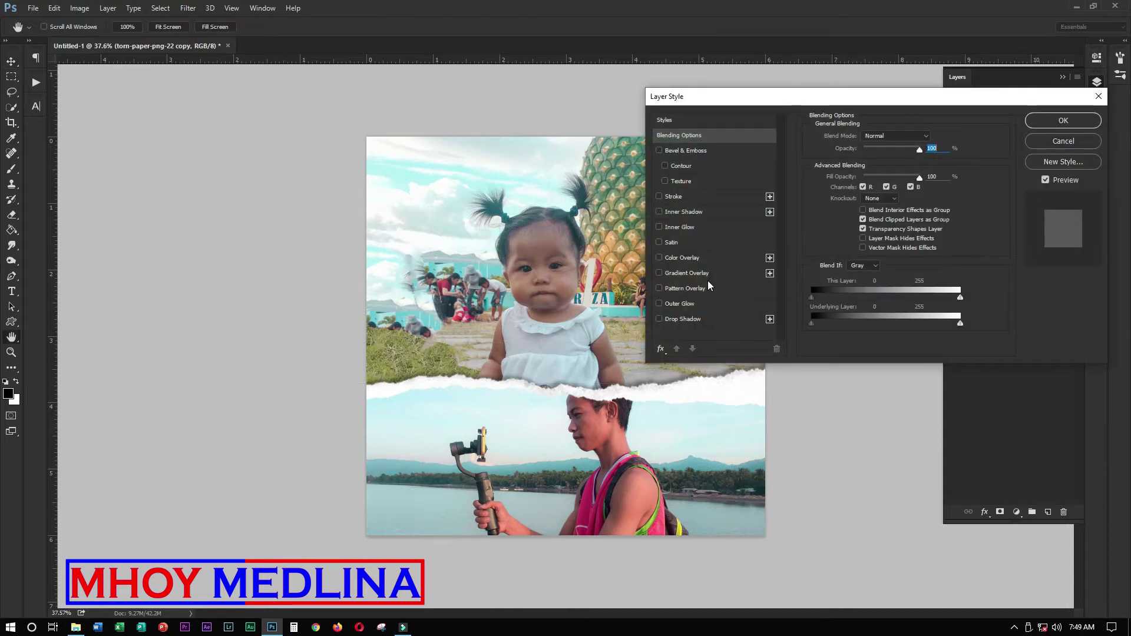
pyautogui.click(714, 230)
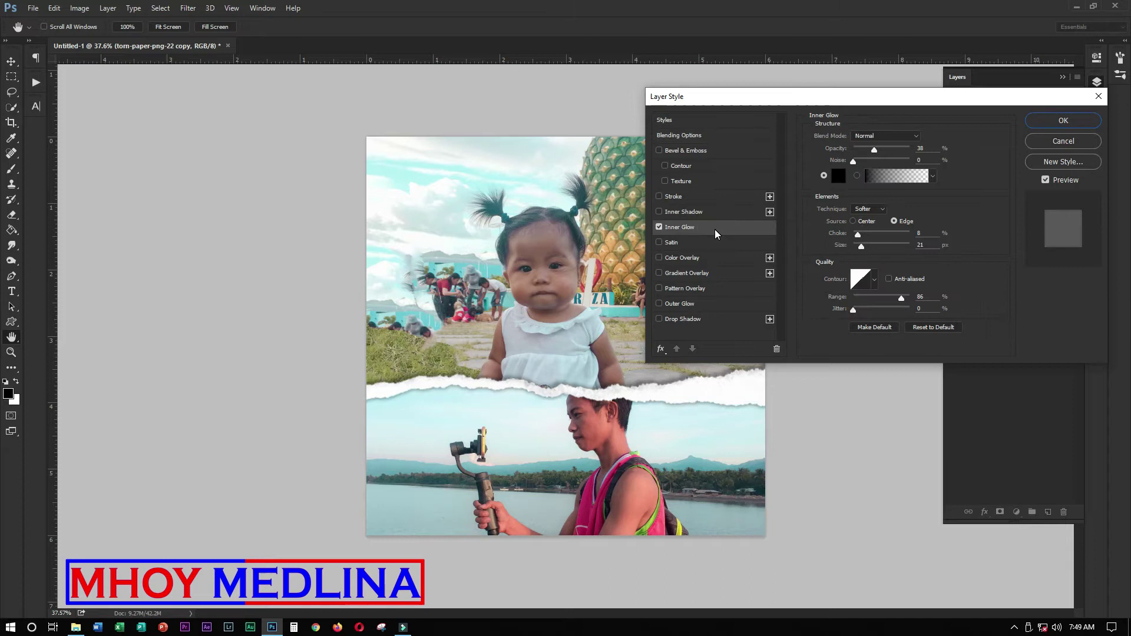
pyautogui.click(659, 227)
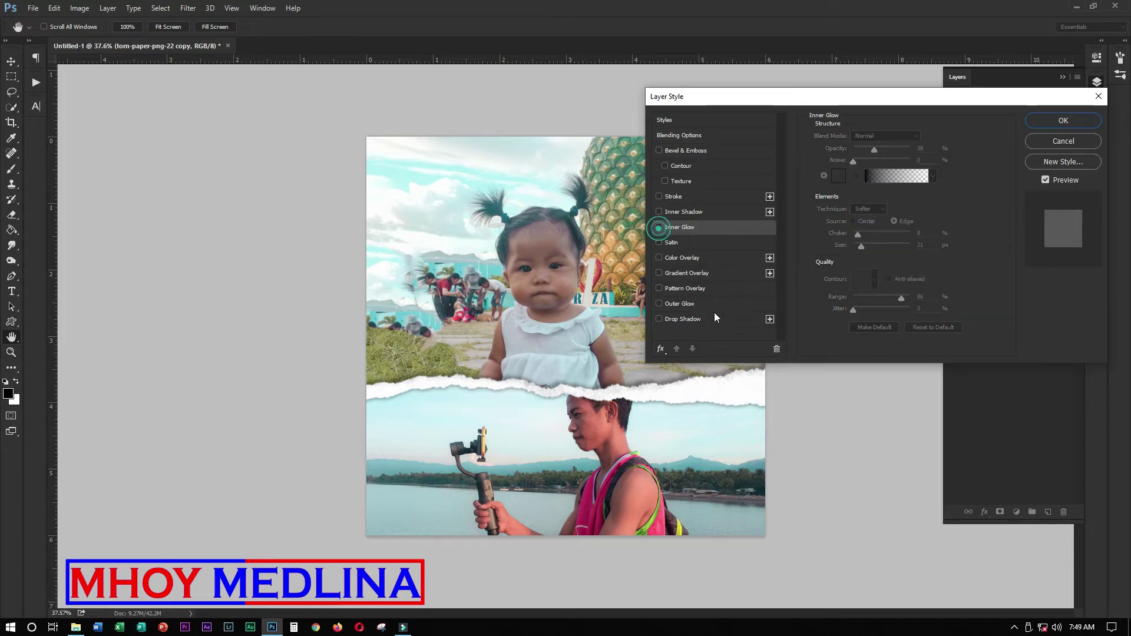
pyautogui.click(715, 306)
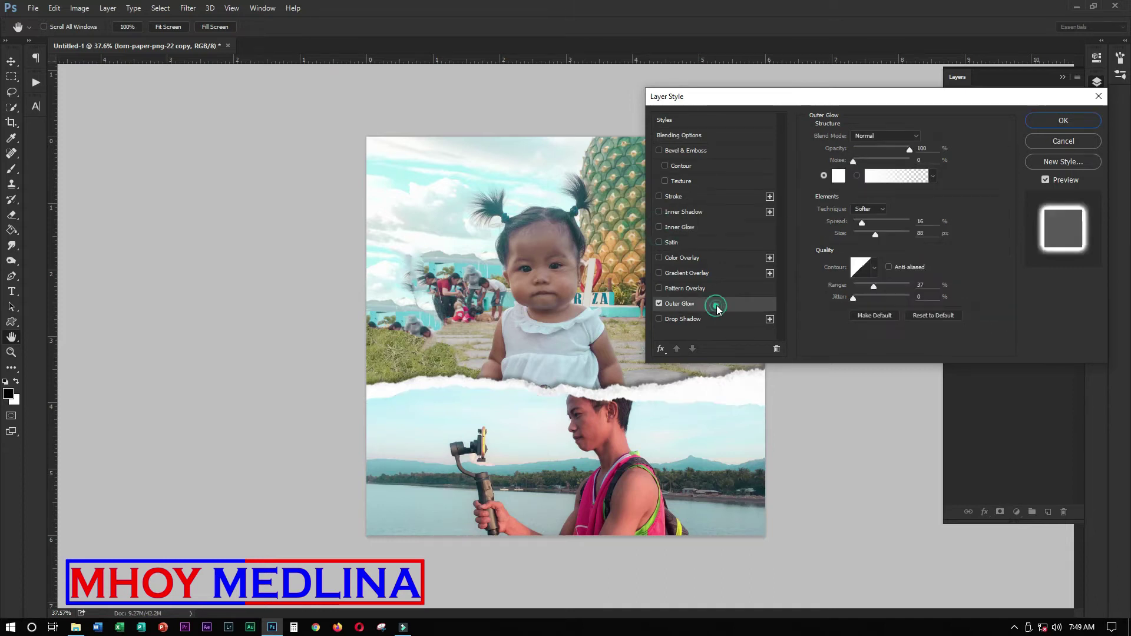
pyautogui.click(660, 303)
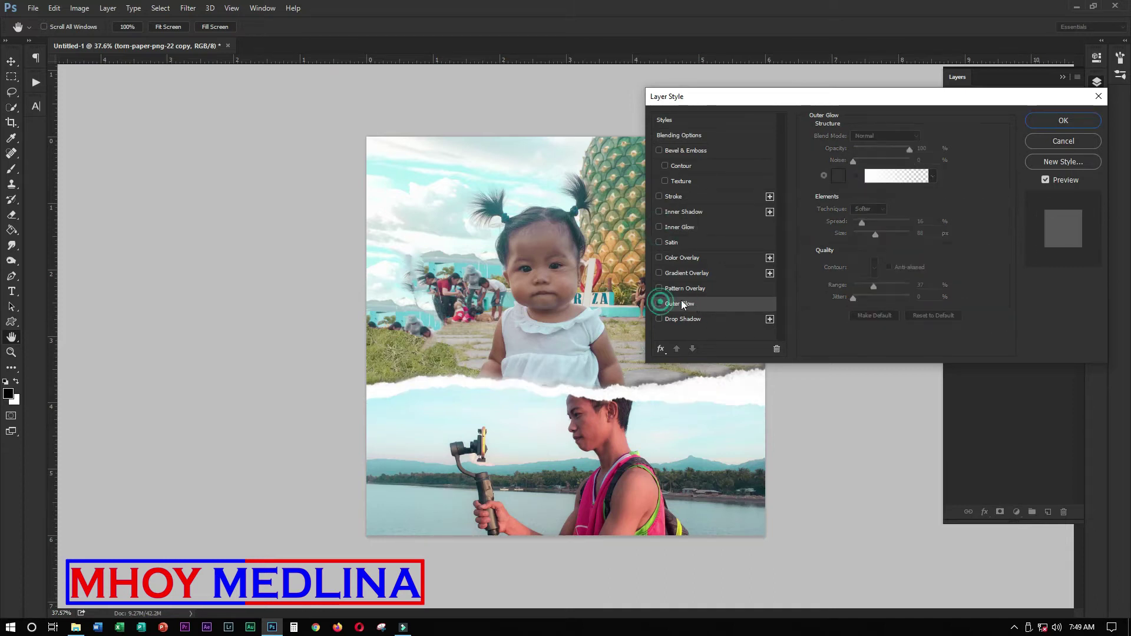
pyautogui.click(1043, 123)
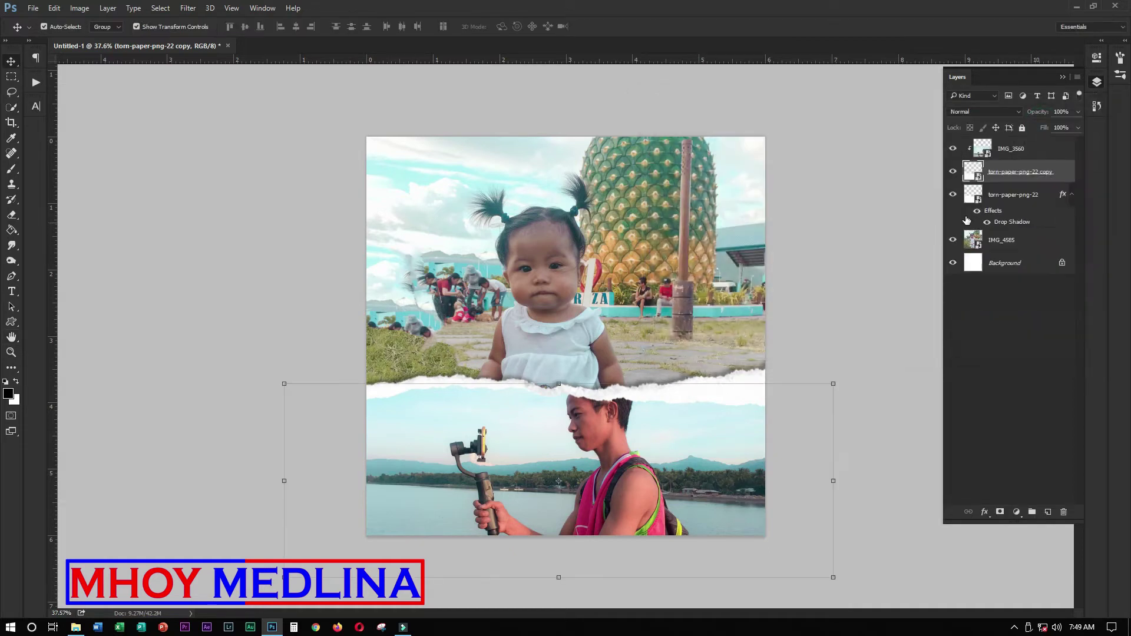
# Try placing the IMG_5211 photo above the IMG_3560 layer and shifting it sideways, and delete it again
pyautogui.click(1038, 203)
pyautogui.click(1044, 152)
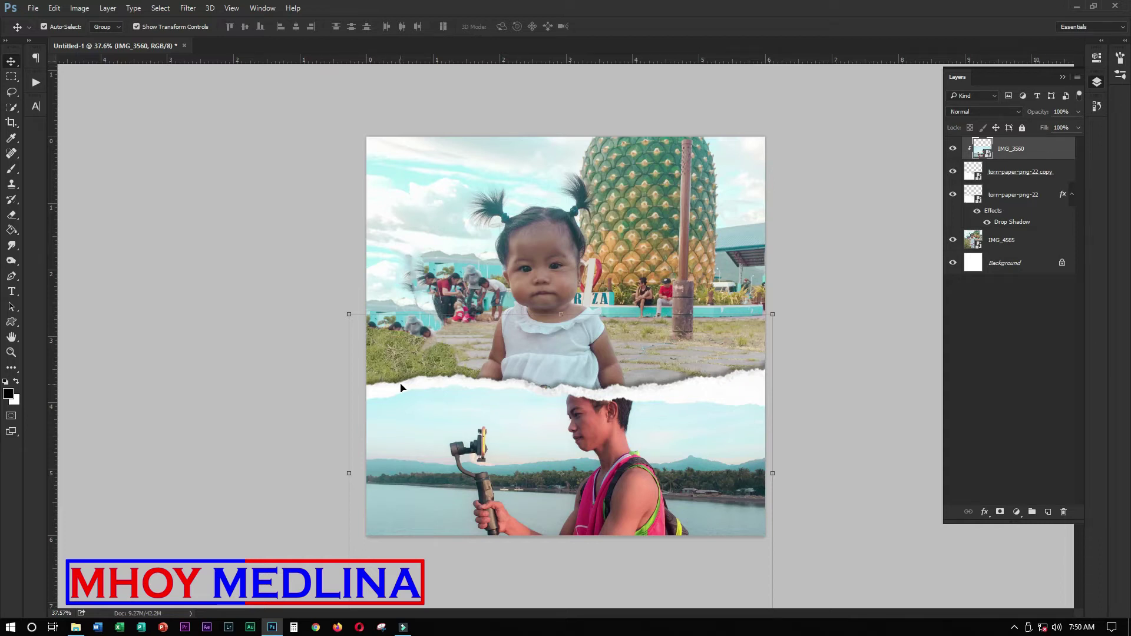
pyautogui.click(75, 627)
pyautogui.moveTo(532, 141); pyautogui.dragTo(536, 238)
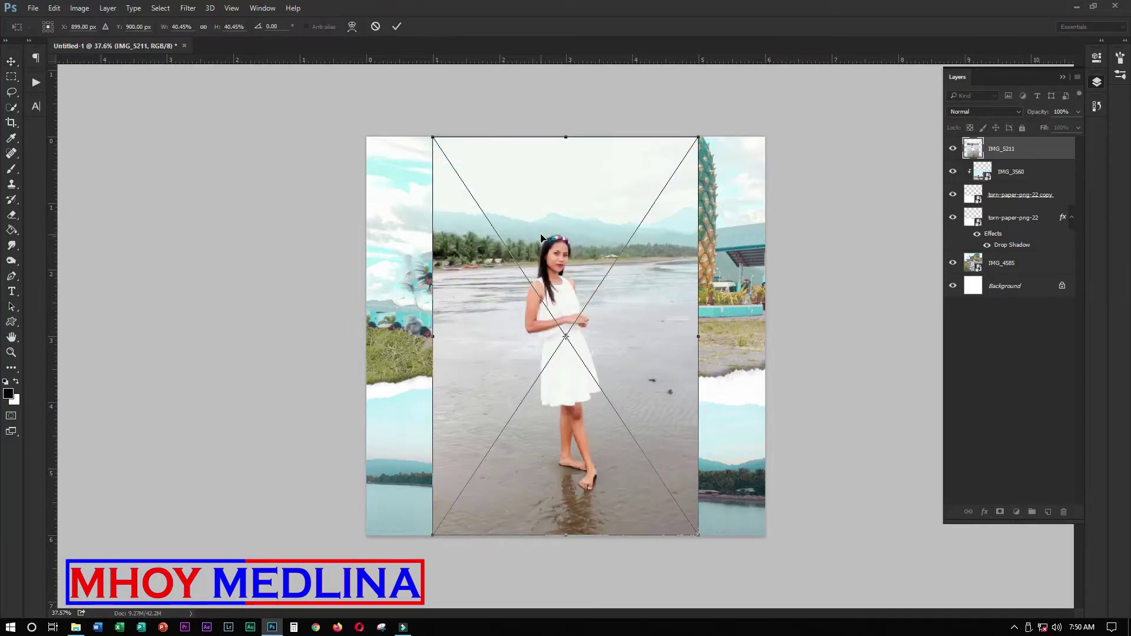
pyautogui.press('Return')
pyautogui.moveTo(612, 259); pyautogui.dragTo(582, 260)
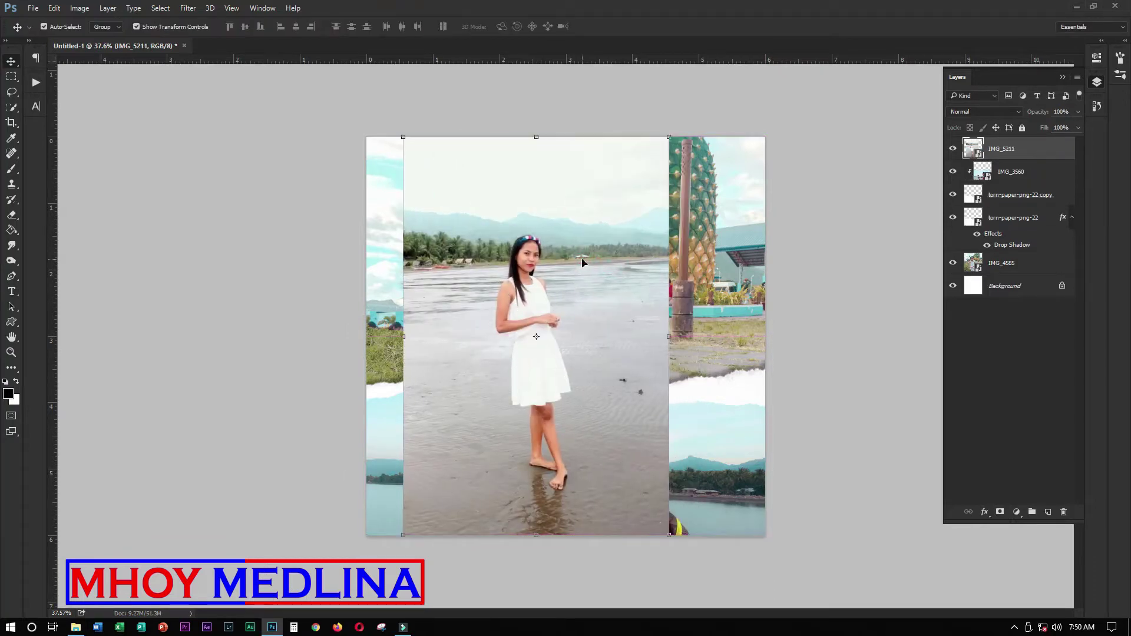
pyautogui.press('Delete')
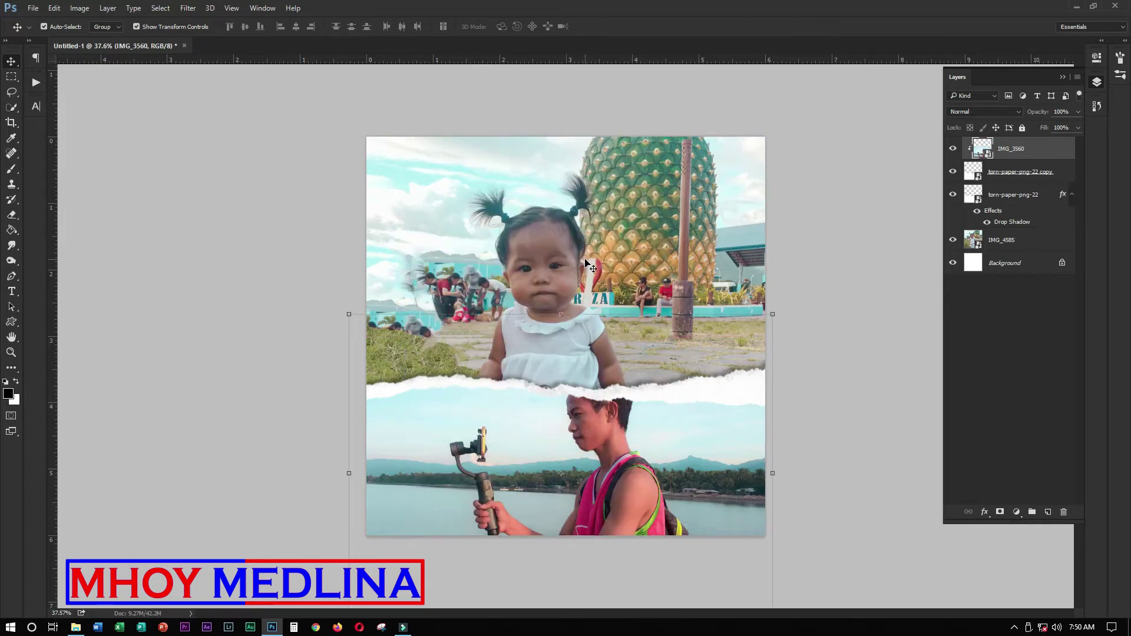
pyautogui.click(76, 627)
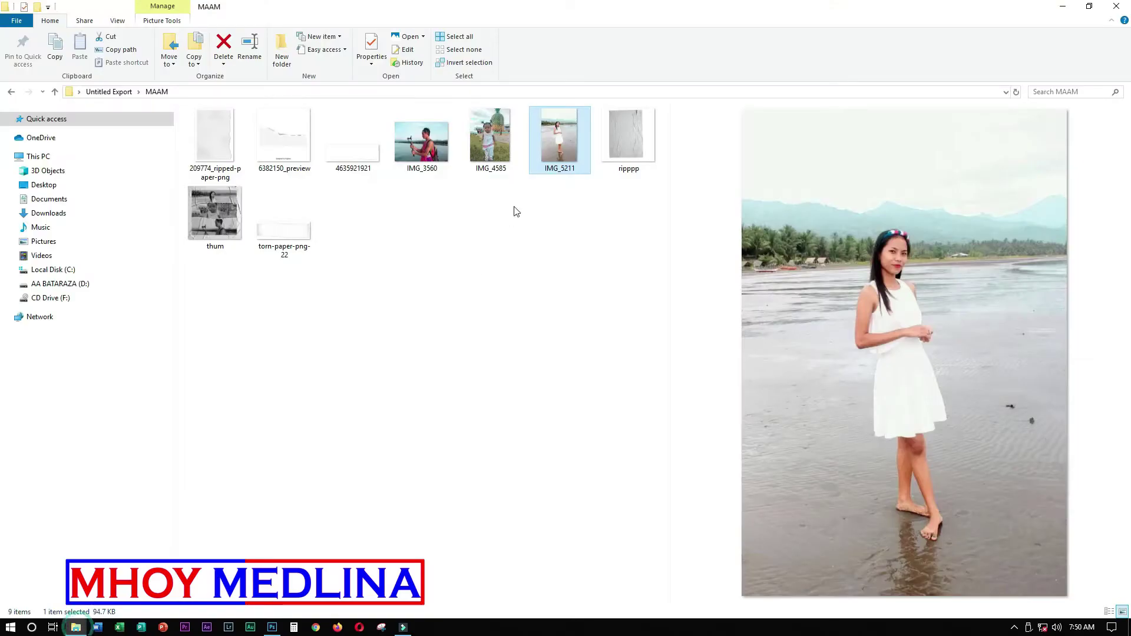
pyautogui.click(353, 154)
pyautogui.moveTo(356, 150); pyautogui.dragTo(609, 161)
pyautogui.moveTo(740, 235); pyautogui.dragTo(802, 257)
pyautogui.press('Return')
# Move the IMG_4585 photo down, enlarge it and shift it left so the child fits between the two torn paper strips
pyautogui.click(1032, 263)
pyautogui.moveTo(593, 320); pyautogui.dragTo(594, 350)
pyautogui.hotkey('ctrl', '-')
pyautogui.moveTo(723, 151); pyautogui.dragTo(766, 105)
pyautogui.moveTo(654, 331); pyautogui.dragTo(620, 332)
pyautogui.press('Return')
pyautogui.hotkey('ctrl', '+')
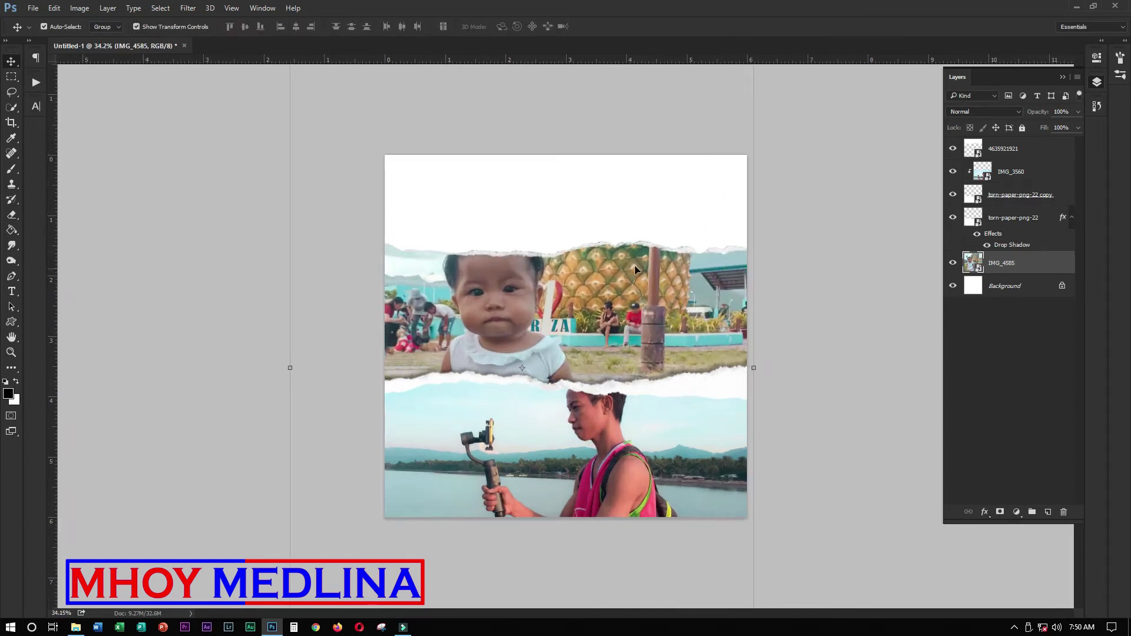
pyautogui.click(637, 217)
pyautogui.moveTo(707, 195); pyautogui.dragTo(703, 197)
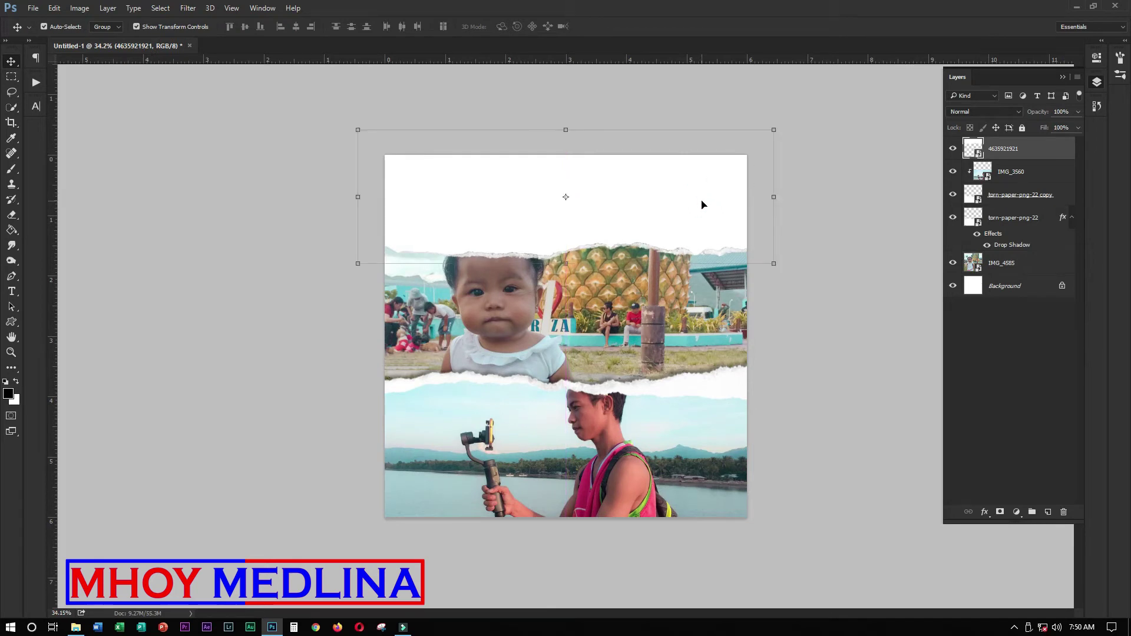
pyautogui.click(75, 627)
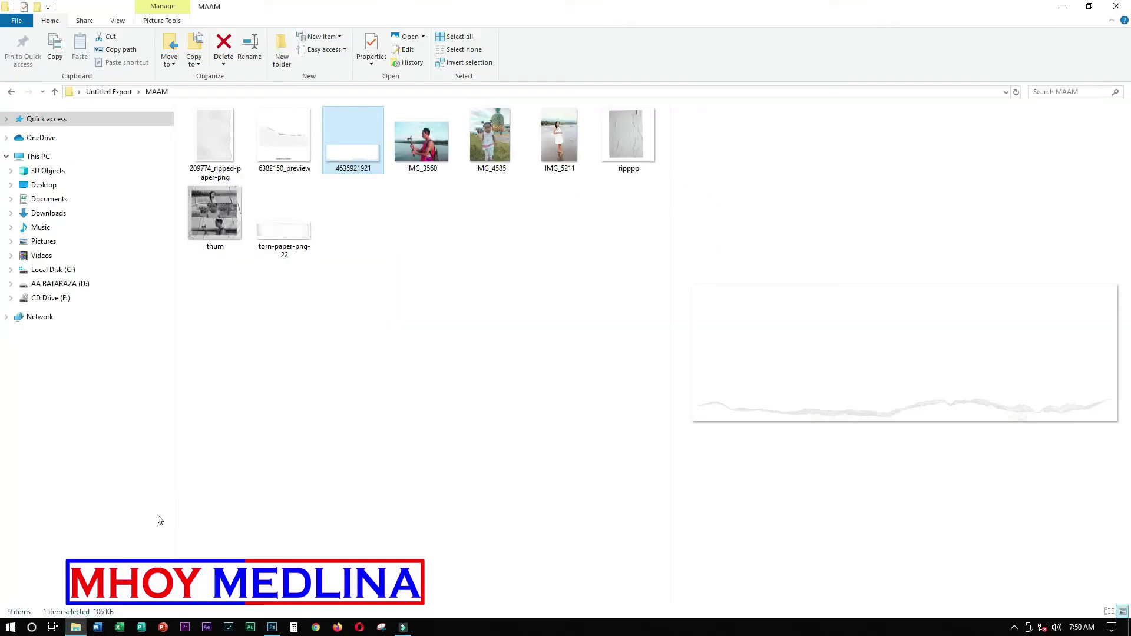
pyautogui.moveTo(544, 150); pyautogui.dragTo(536, 244)
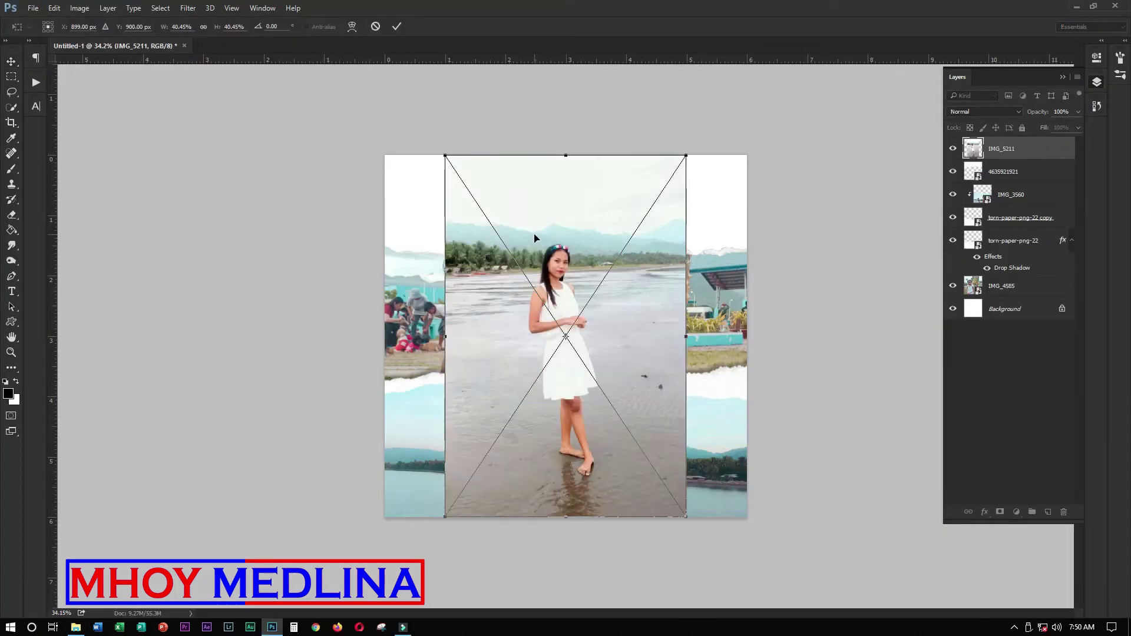
pyautogui.moveTo(686, 156); pyautogui.dragTo(813, 115)
pyautogui.press('Return')
pyautogui.moveTo(672, 231); pyautogui.dragTo(673, 217)
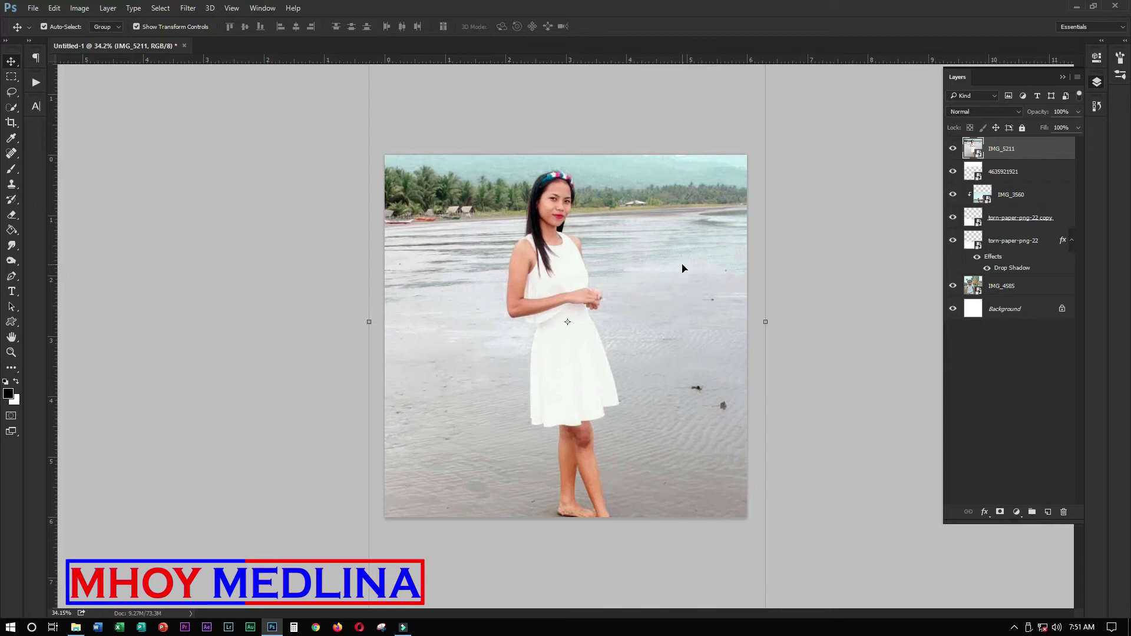
pyautogui.hotkey('ctrl', 'alt', 'g')
pyautogui.moveTo(589, 220)
pyautogui.mouseDown()
pyautogui.moveTo(582, 196)
pyautogui.moveTo(578, 210)
pyautogui.mouseUp()
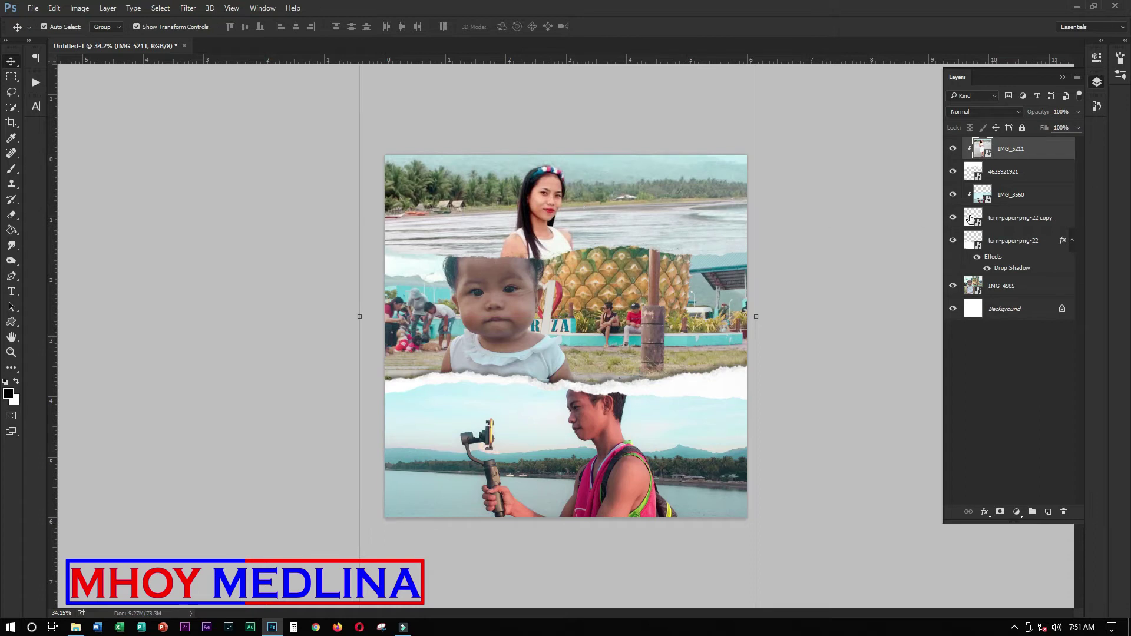
pyautogui.click(1041, 171)
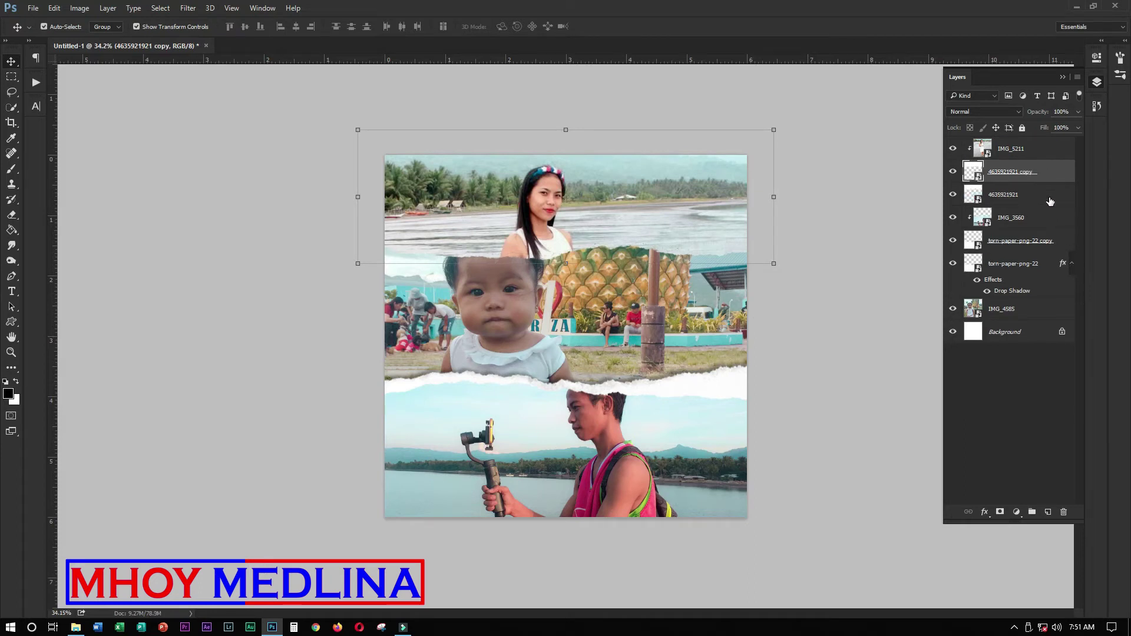
pyautogui.hotkey('ctrl', 'j')
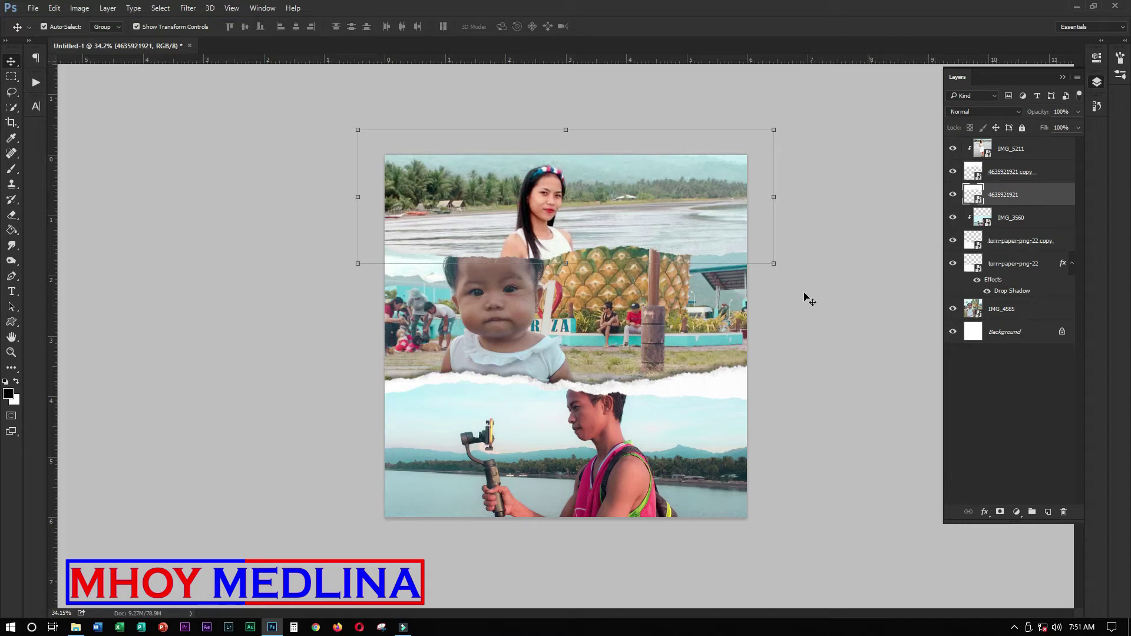
pyautogui.hotkey('shift', 'Down')
pyautogui.hotkey('shift', 'Down')
pyautogui.hotkey('shift', 'Down')
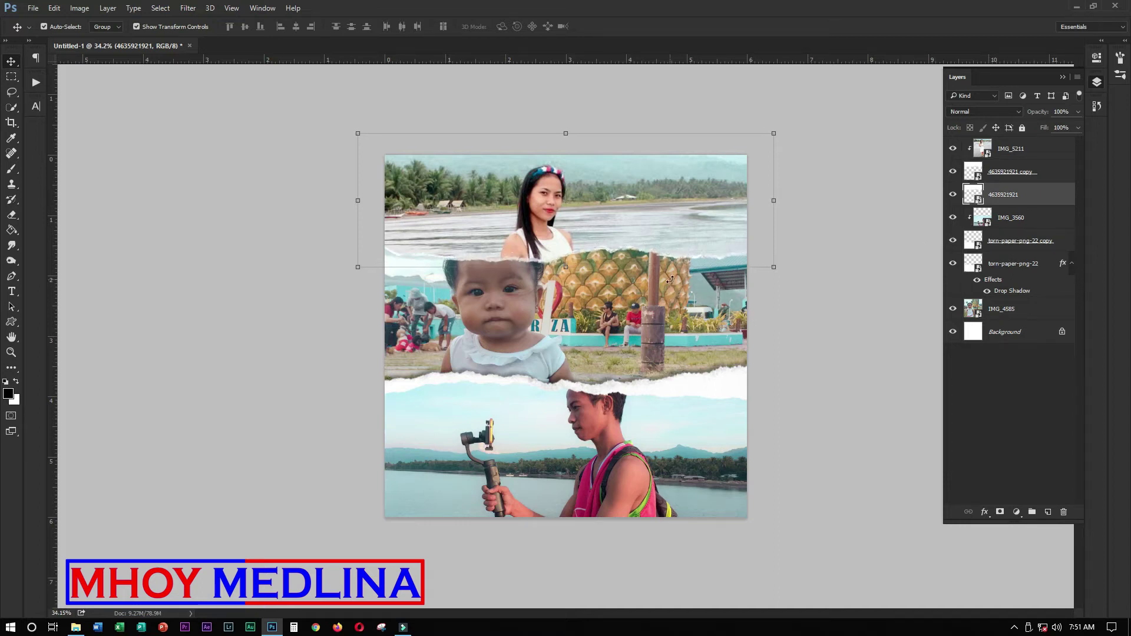
pyautogui.hotkey('shift', 'Down')
pyautogui.hotkey('shift', 'Down')
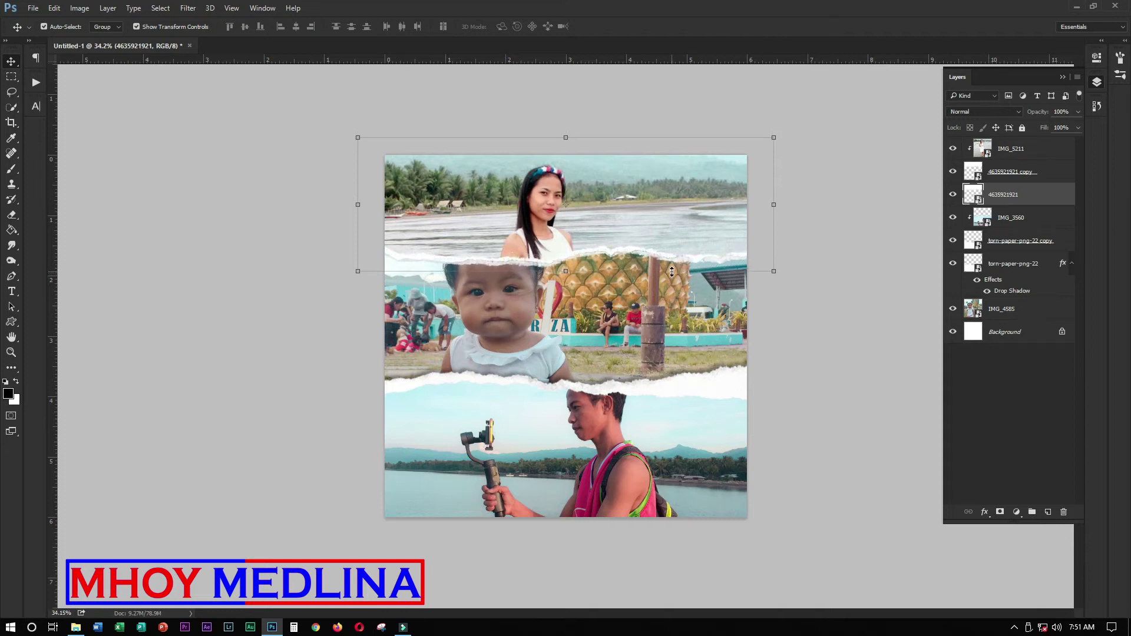
pyautogui.hotkey('ctrl', 't')
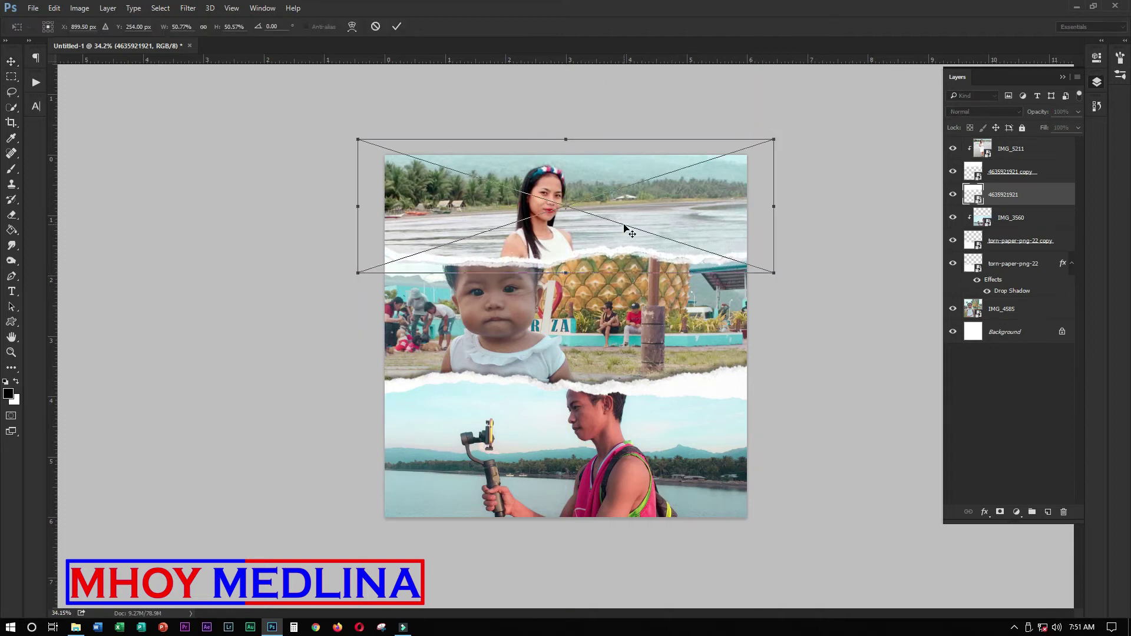
pyautogui.rightClick(634, 216)
pyautogui.click(661, 317)
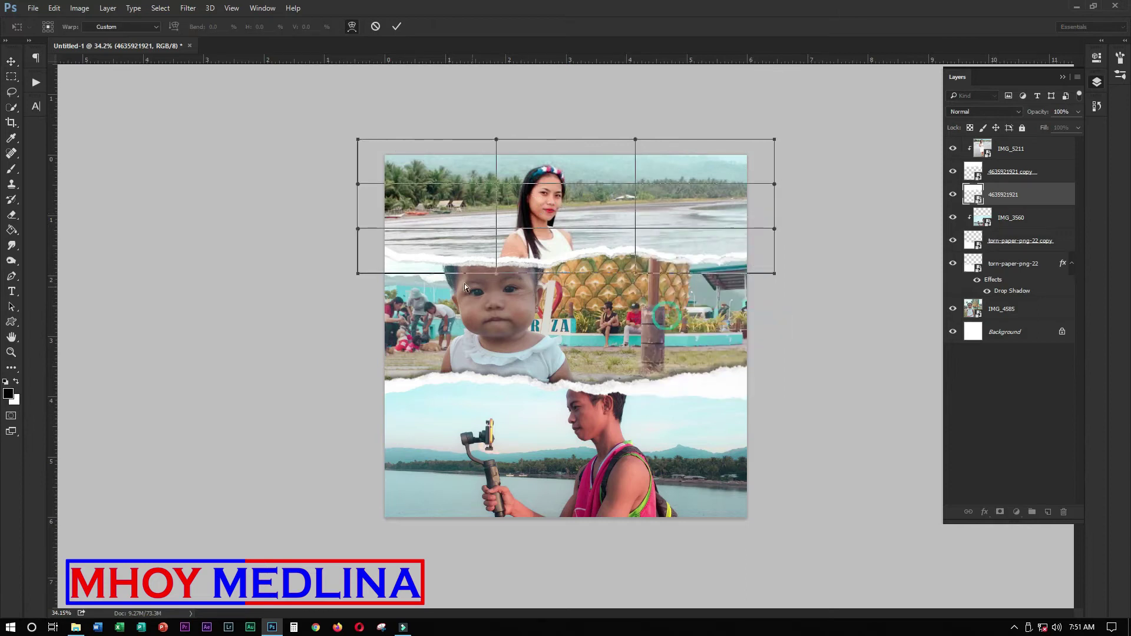
pyautogui.moveTo(360, 274); pyautogui.dragTo(361, 287)
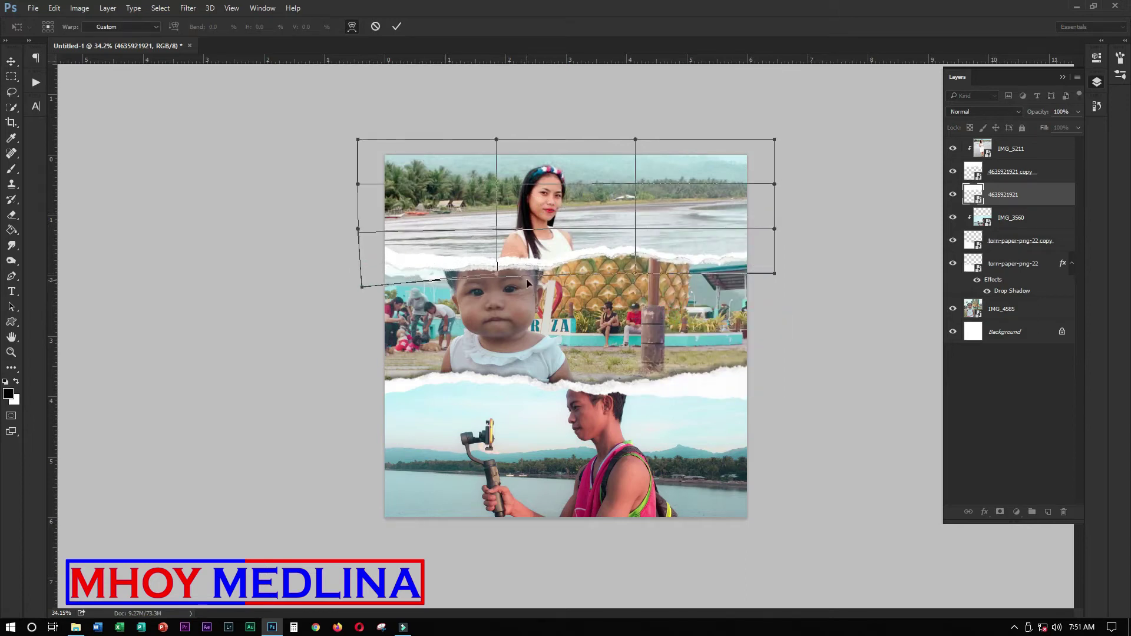
pyautogui.moveTo(504, 282); pyautogui.dragTo(473, 274)
pyautogui.moveTo(366, 291); pyautogui.dragTo(375, 304)
pyautogui.moveTo(772, 272); pyautogui.dragTo(782, 284)
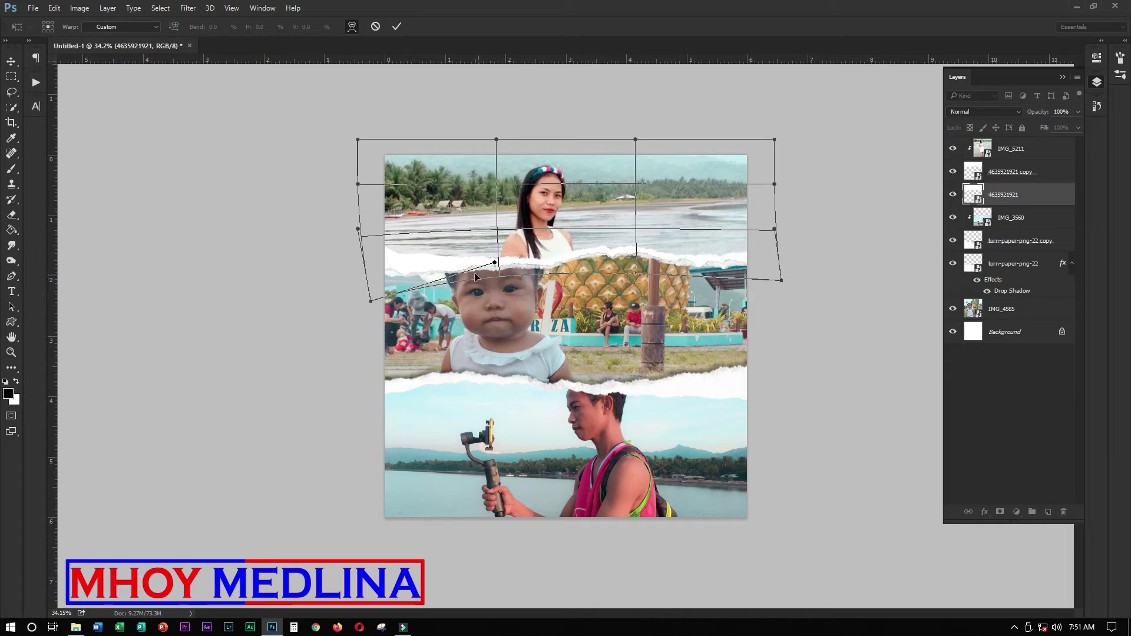
pyautogui.moveTo(490, 230); pyautogui.dragTo(491, 227)
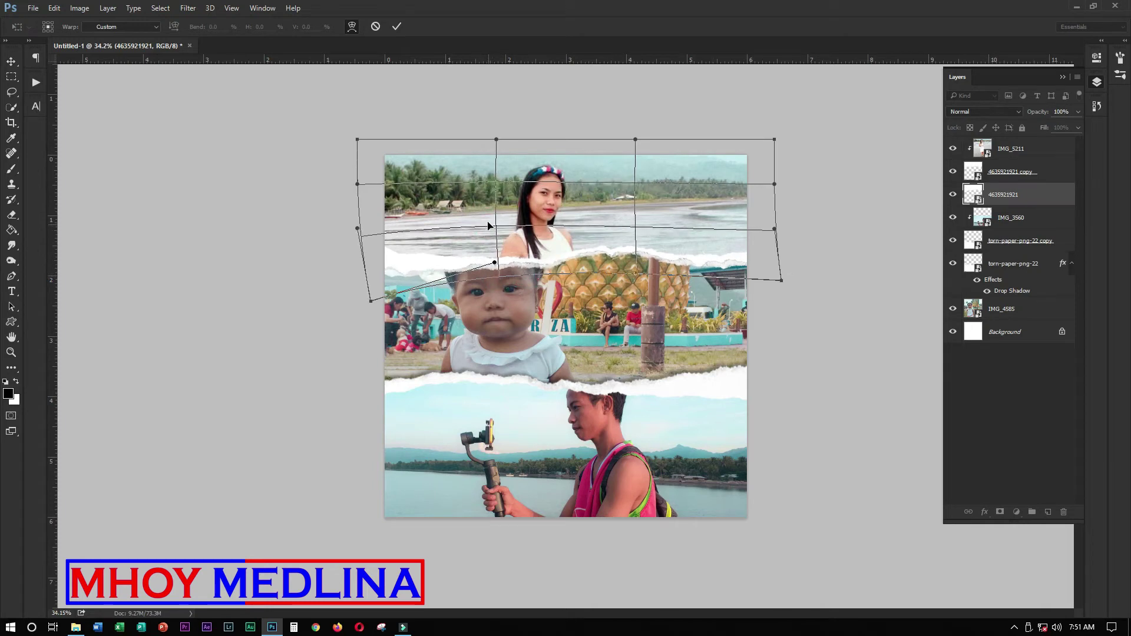
pyautogui.moveTo(371, 301); pyautogui.dragTo(366, 305)
pyautogui.press('Return')
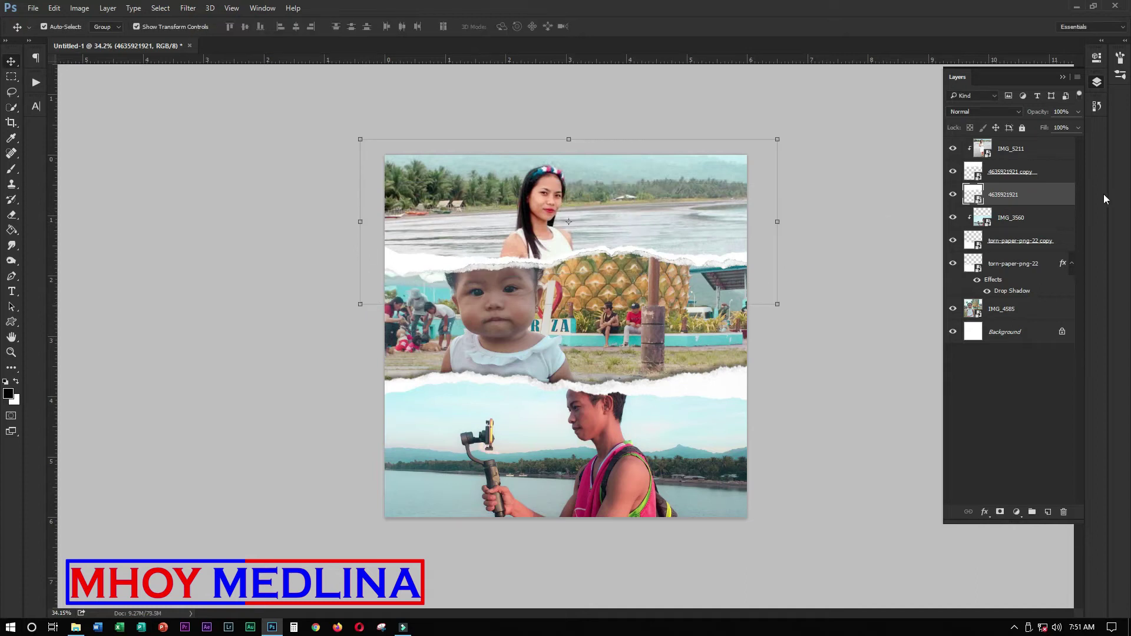
pyautogui.doubleClick(1068, 201)
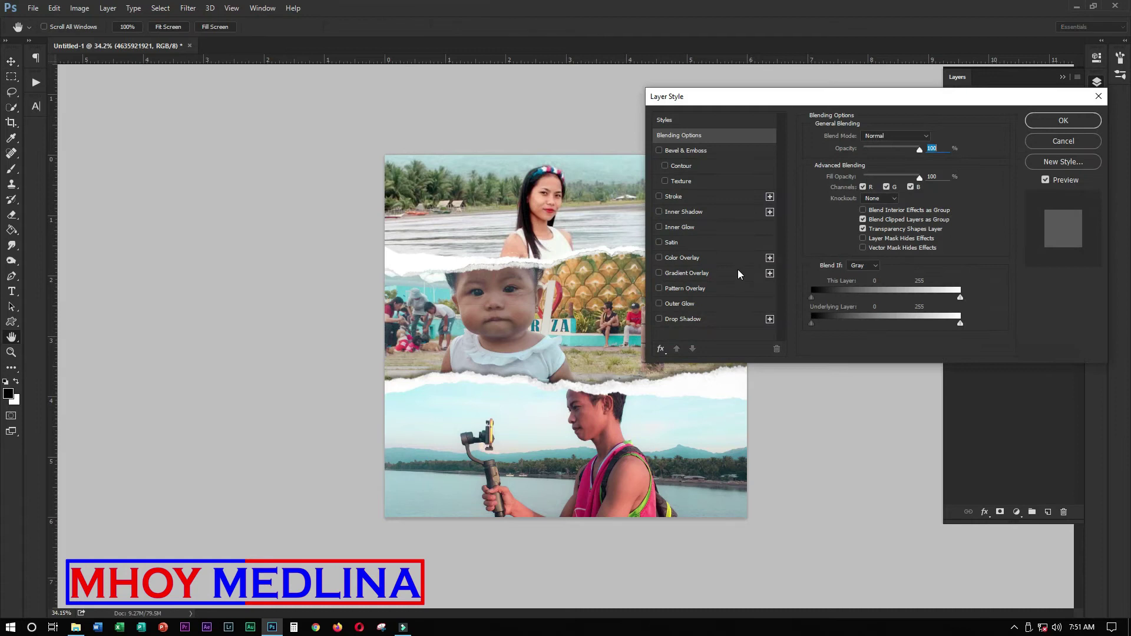
pyautogui.click(719, 322)
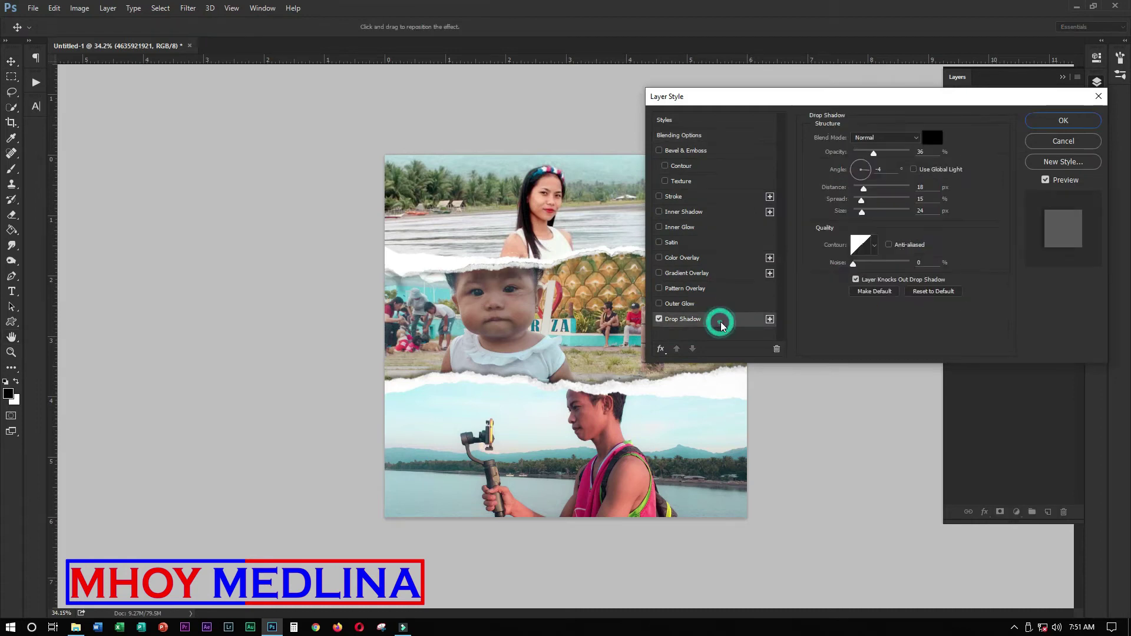
pyautogui.moveTo(861, 191); pyautogui.dragTo(861, 215)
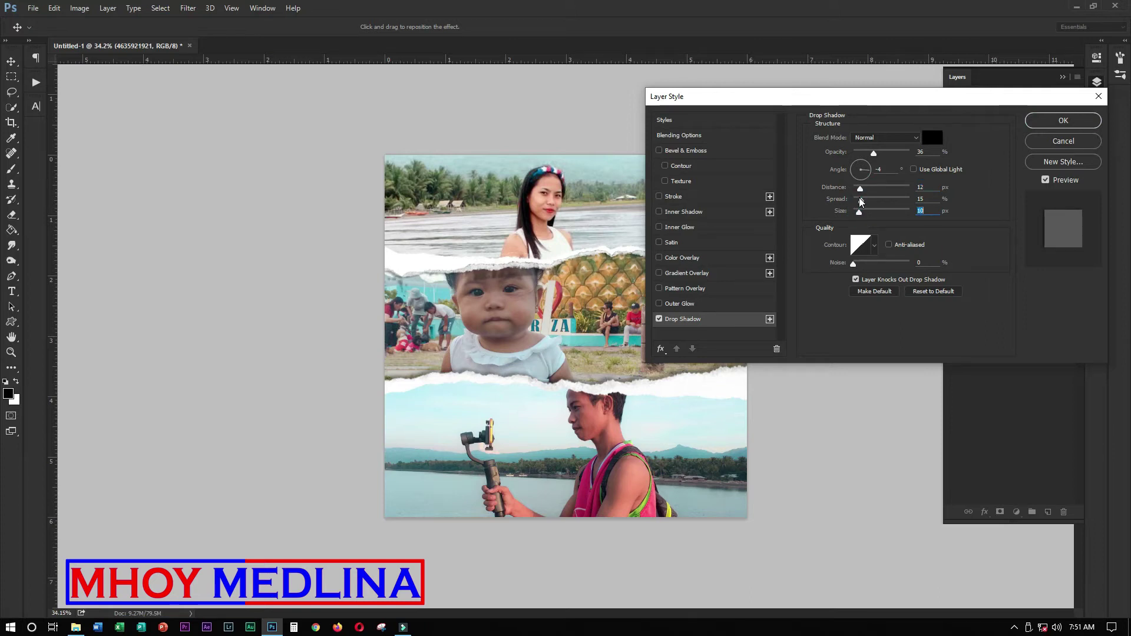
pyautogui.click(659, 319)
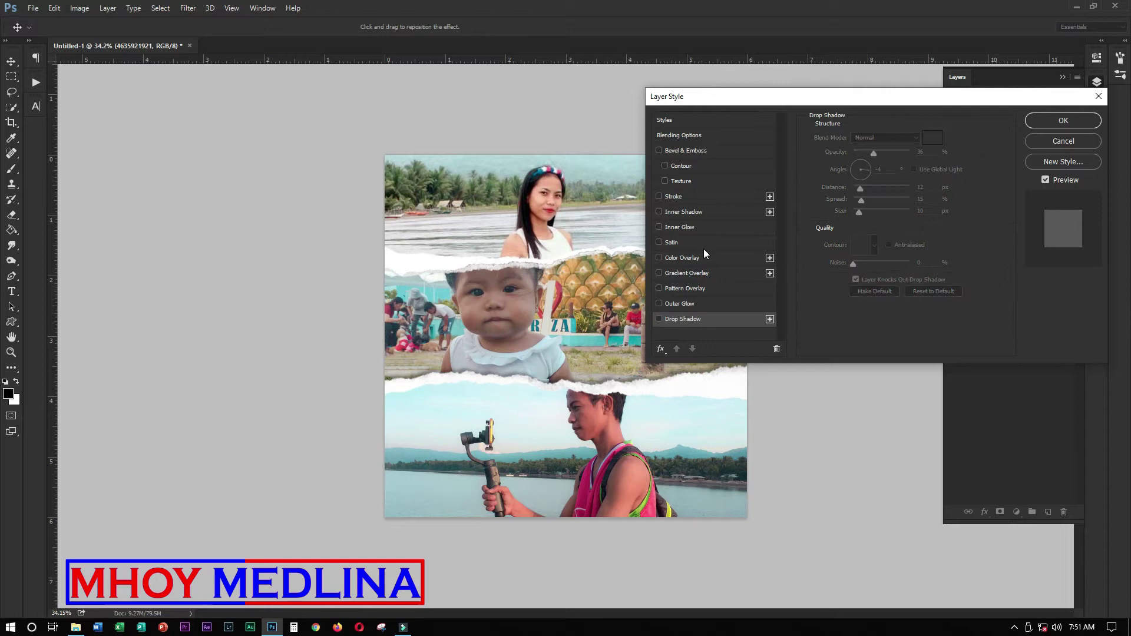
pyautogui.click(703, 229)
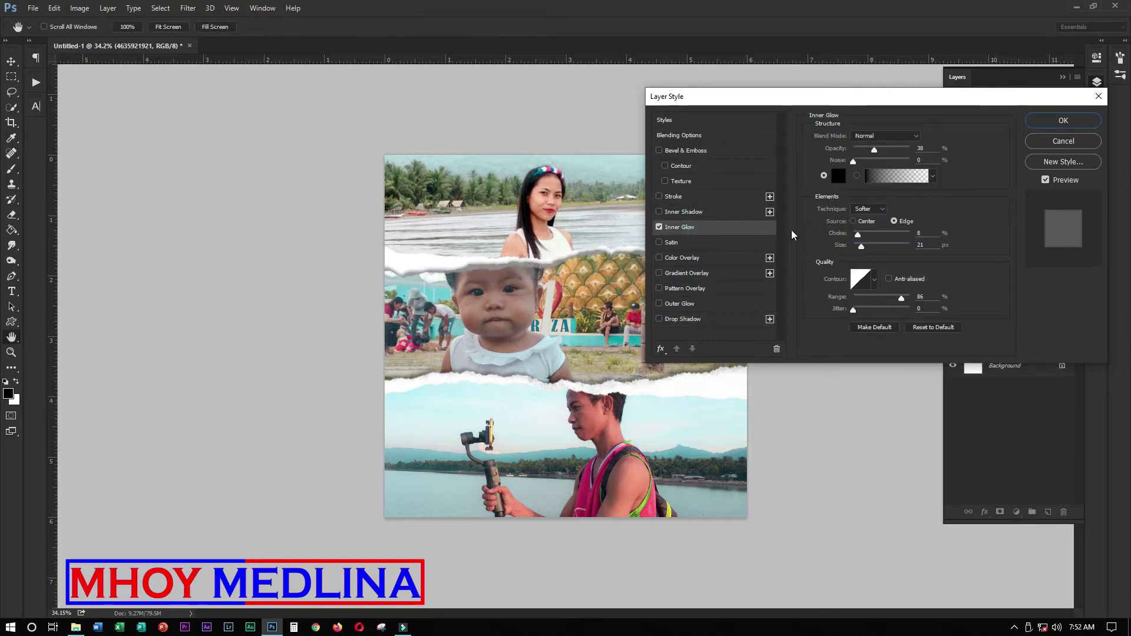
pyautogui.moveTo(858, 234); pyautogui.dragTo(863, 243)
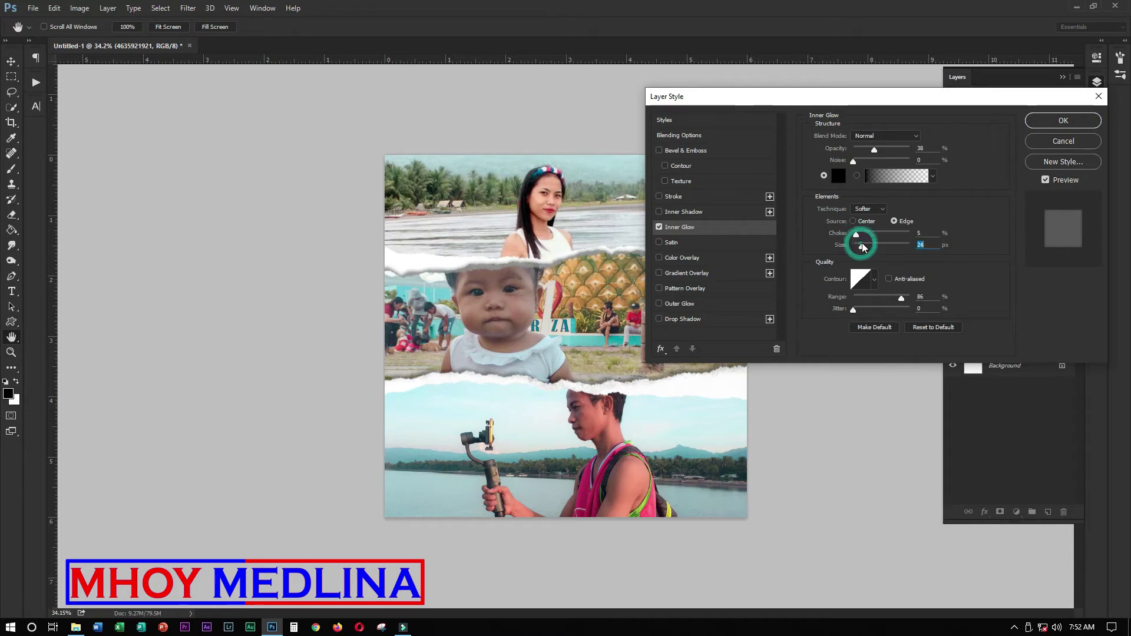
pyautogui.moveTo(893, 298)
pyautogui.mouseDown()
pyautogui.moveTo(876, 297)
pyautogui.moveTo(897, 295)
pyautogui.mouseUp()
pyautogui.moveTo(869, 152); pyautogui.dragTo(865, 156)
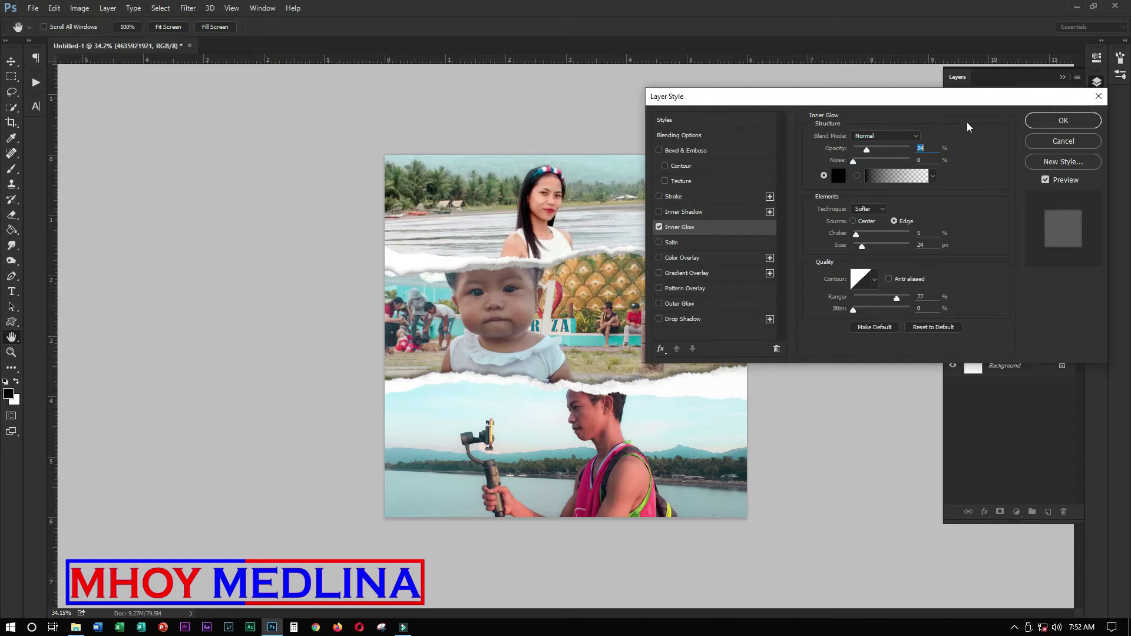
pyautogui.click(1064, 121)
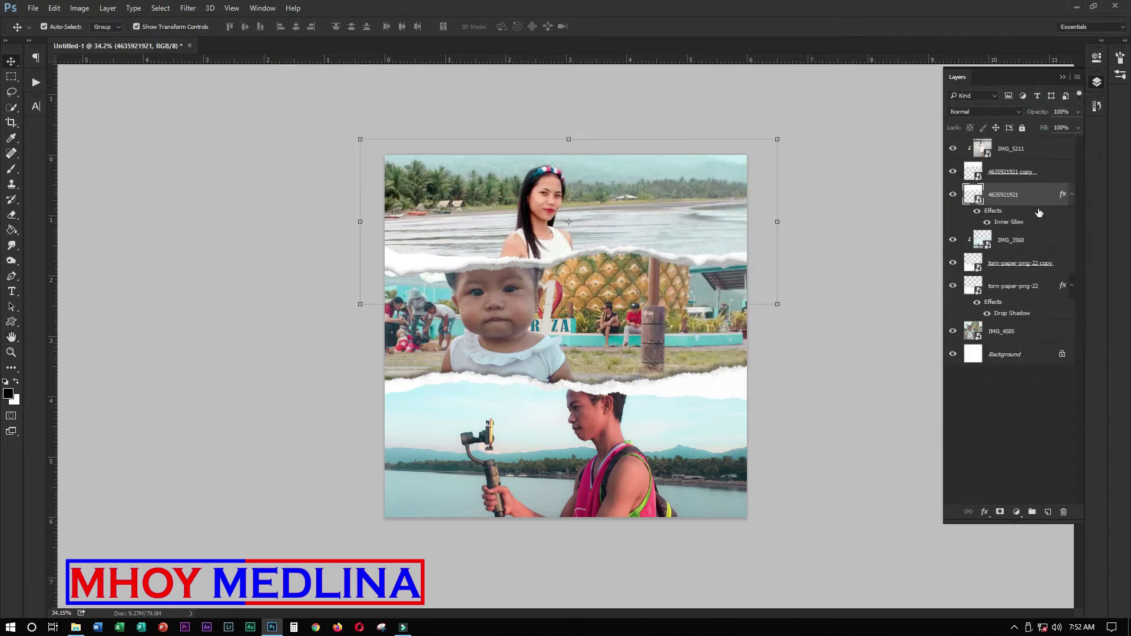
pyautogui.doubleClick(1061, 171)
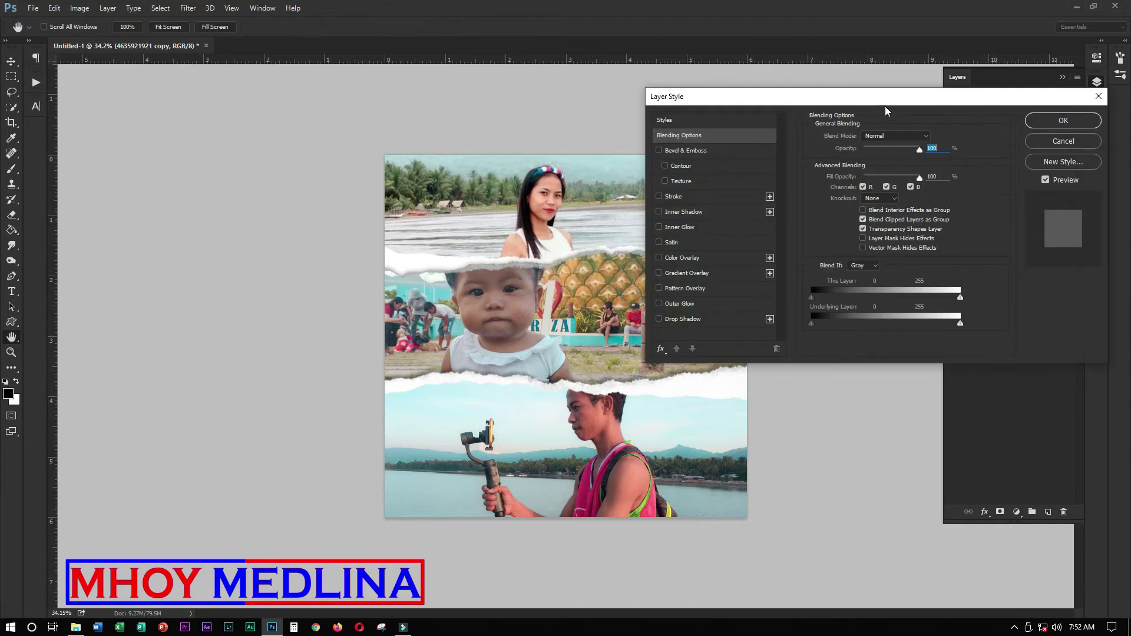
pyautogui.moveTo(871, 101); pyautogui.dragTo(862, 202)
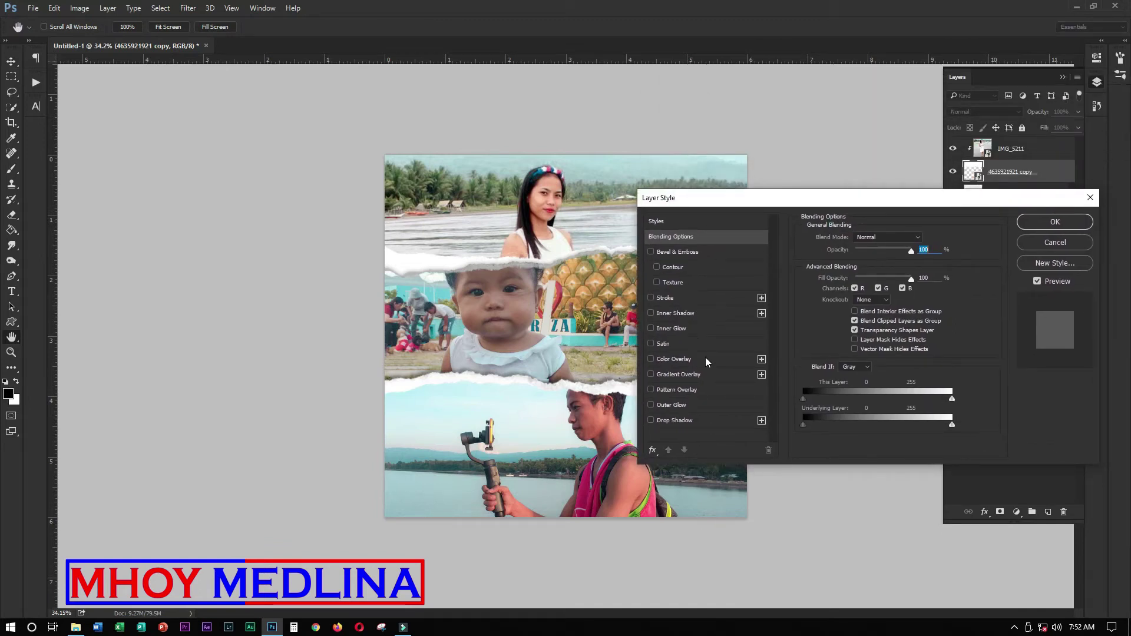
pyautogui.click(701, 330)
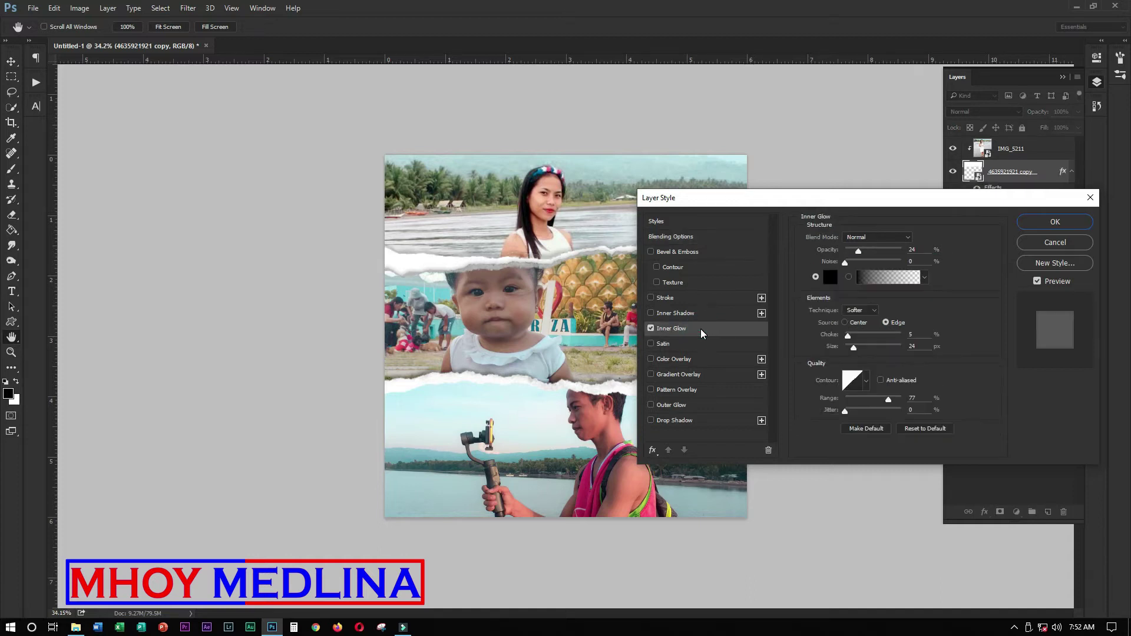
pyautogui.click(652, 328)
pyautogui.click(692, 418)
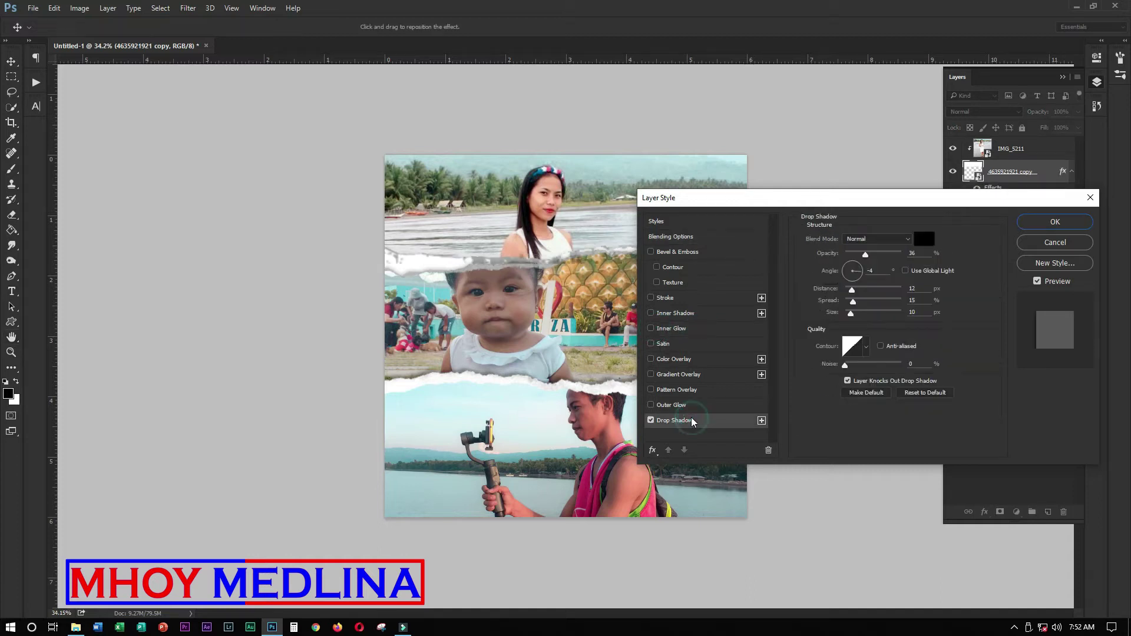
pyautogui.click(650, 422)
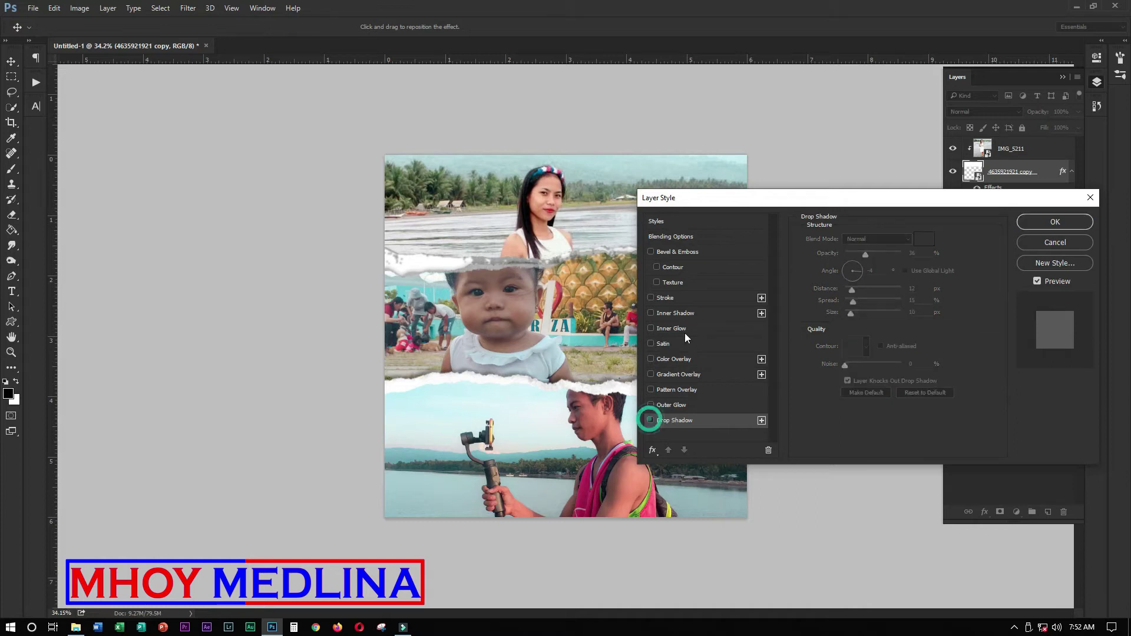
pyautogui.click(691, 301)
pyautogui.click(651, 298)
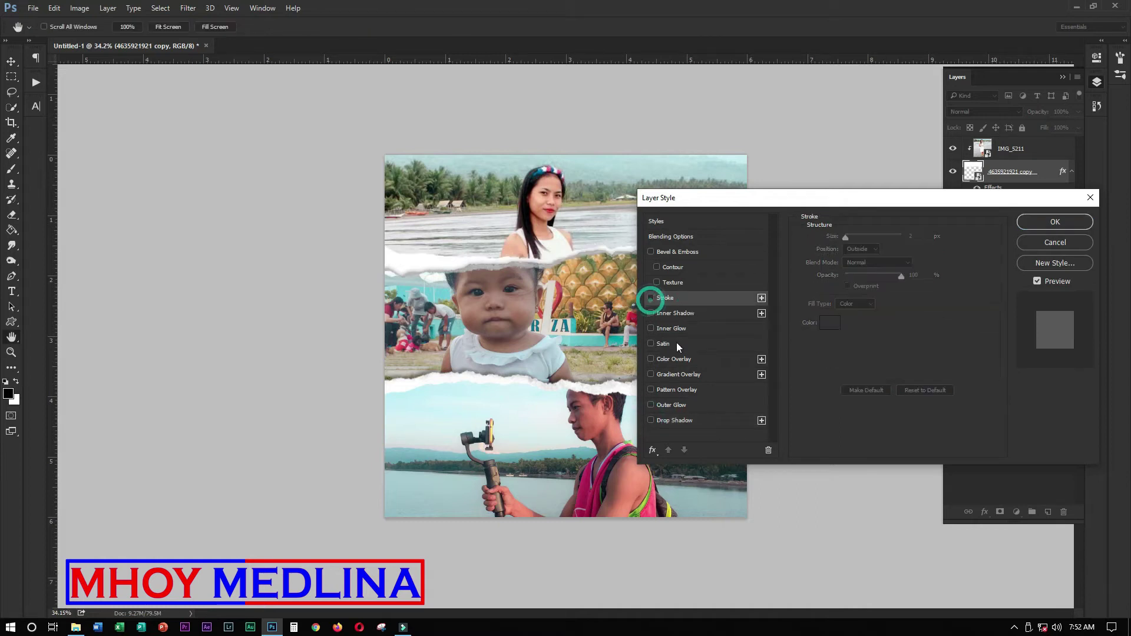
pyautogui.click(694, 328)
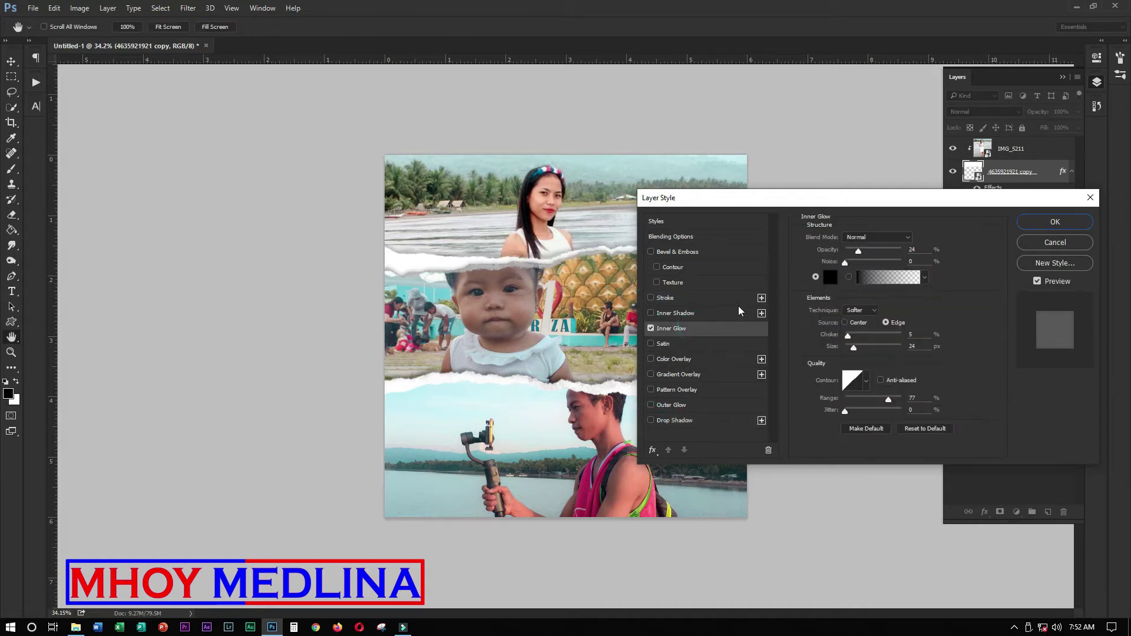
pyautogui.moveTo(859, 251); pyautogui.dragTo(854, 255)
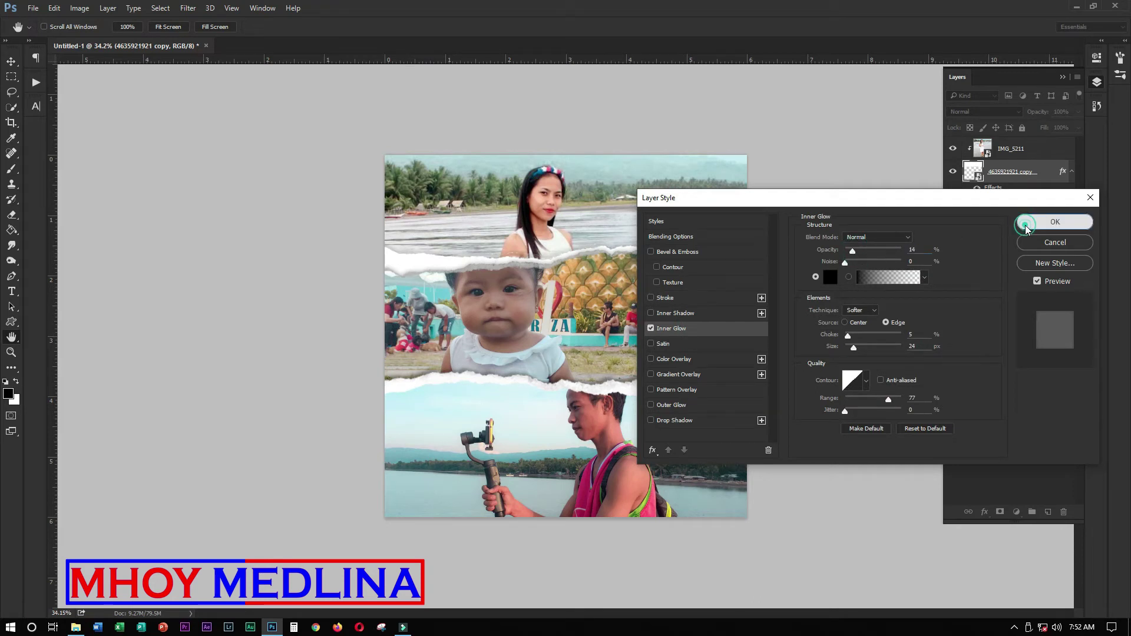
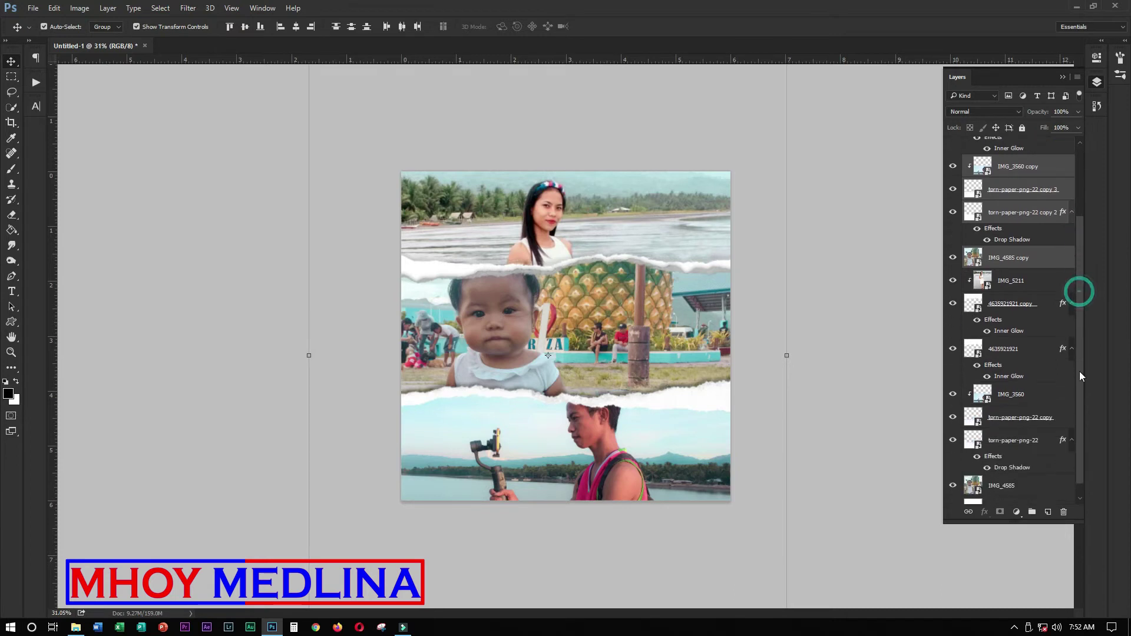
# Hide the original photo and torn paper layers from IMG_5211 down to IMG_4585, keeping their duplicates and the Background visible
pyautogui.click(952, 265)
pyautogui.click(953, 288)
pyautogui.click(953, 334)
pyautogui.click(953, 379)
pyautogui.click(953, 402)
pyautogui.click(953, 424)
pyautogui.click(953, 471)
# Group the selected duplicate layers, check the group by toggling its visibility, and make a merged copy of it
pyautogui.moveTo(1076, 271); pyautogui.dragTo(1081, 154)
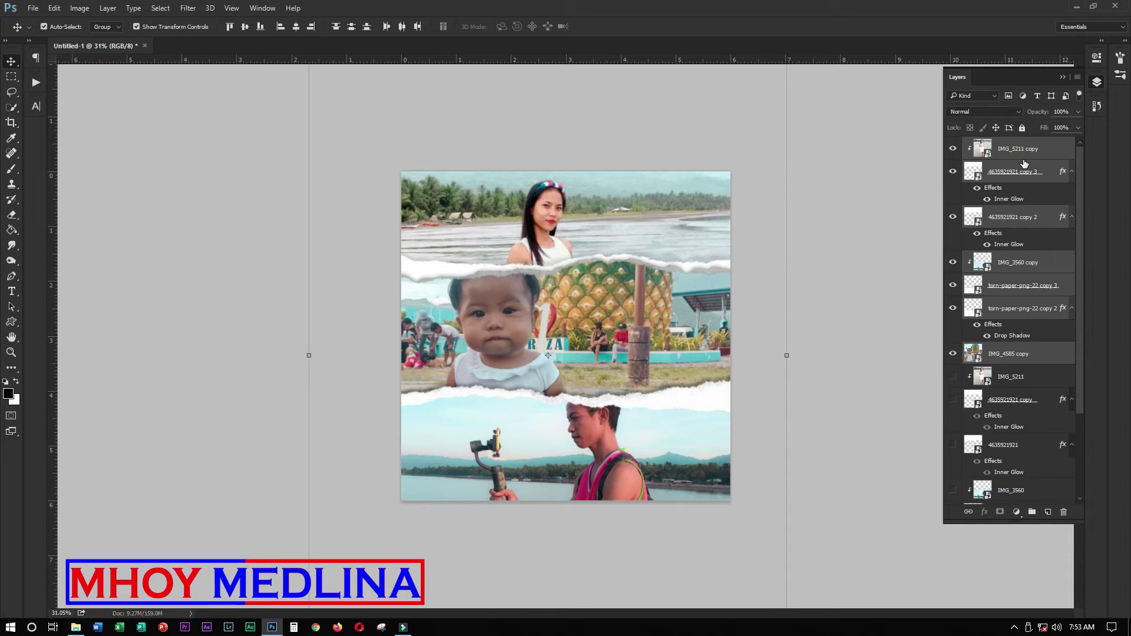
pyautogui.hotkey('ctrl', 'g')
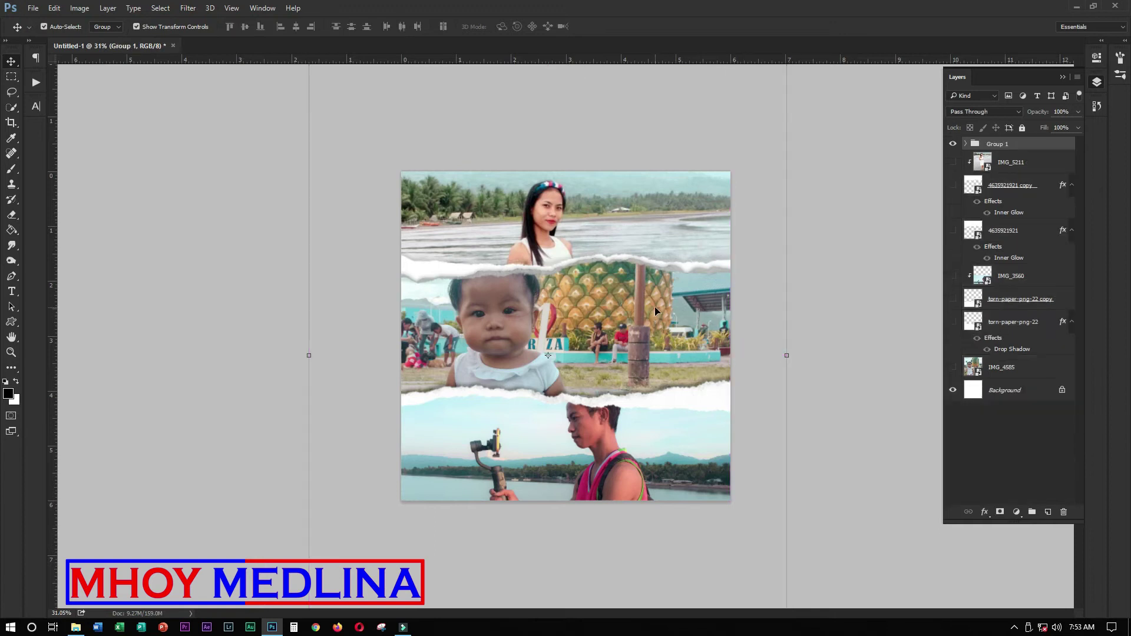
pyautogui.click(953, 144)
pyautogui.click(953, 144)
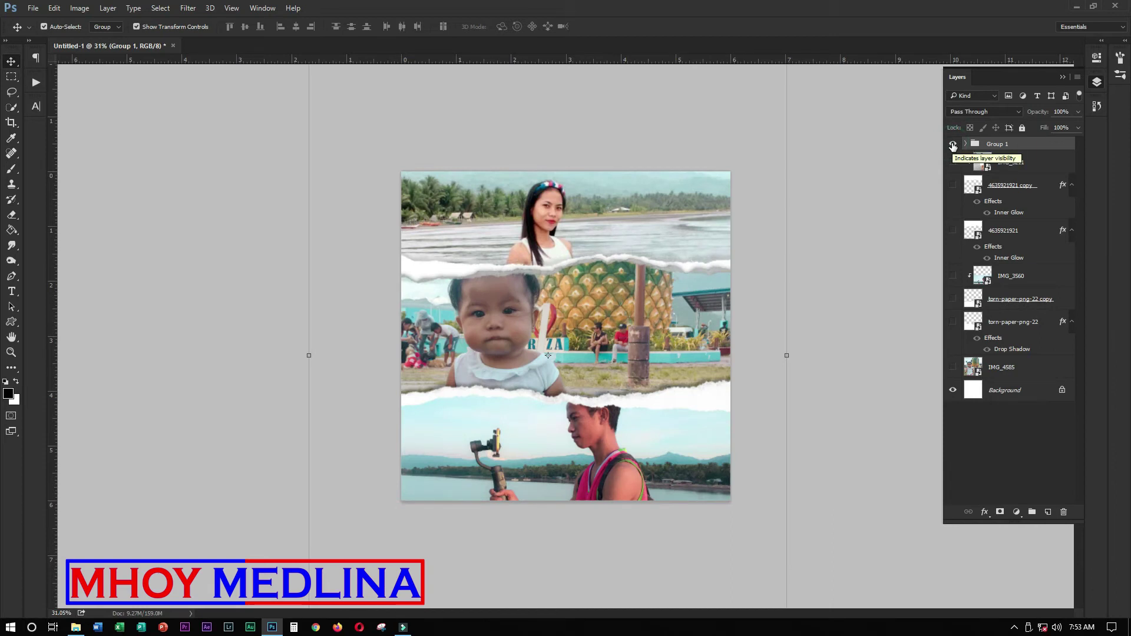
pyautogui.hotkey('ctrl', 'j')
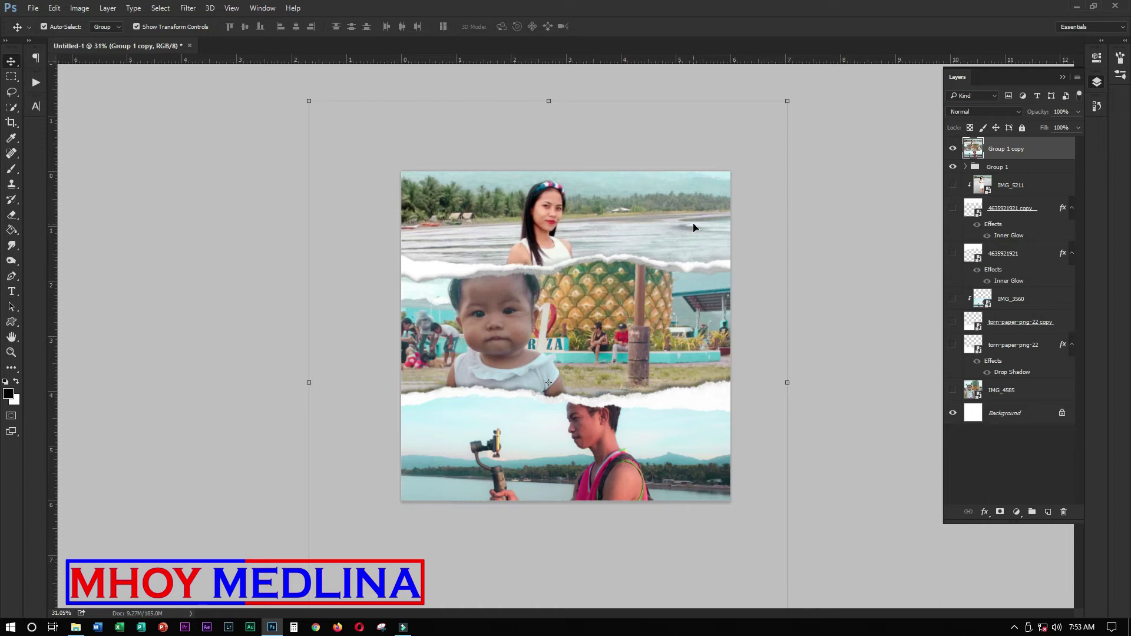
# Scale the canvas-sized area of the Group 1 copy layer to about 86% around its center, and hide Group 1 to leave a white border
pyautogui.hotkey('ctrl', 'a')
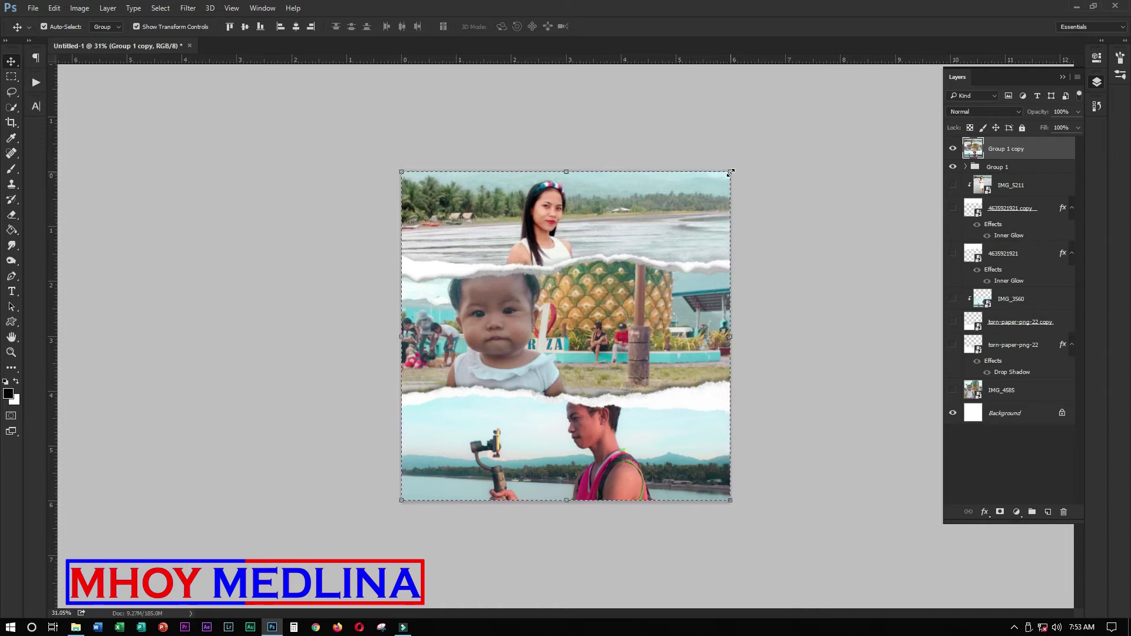
pyautogui.moveTo(730, 173); pyautogui.dragTo(704, 191)
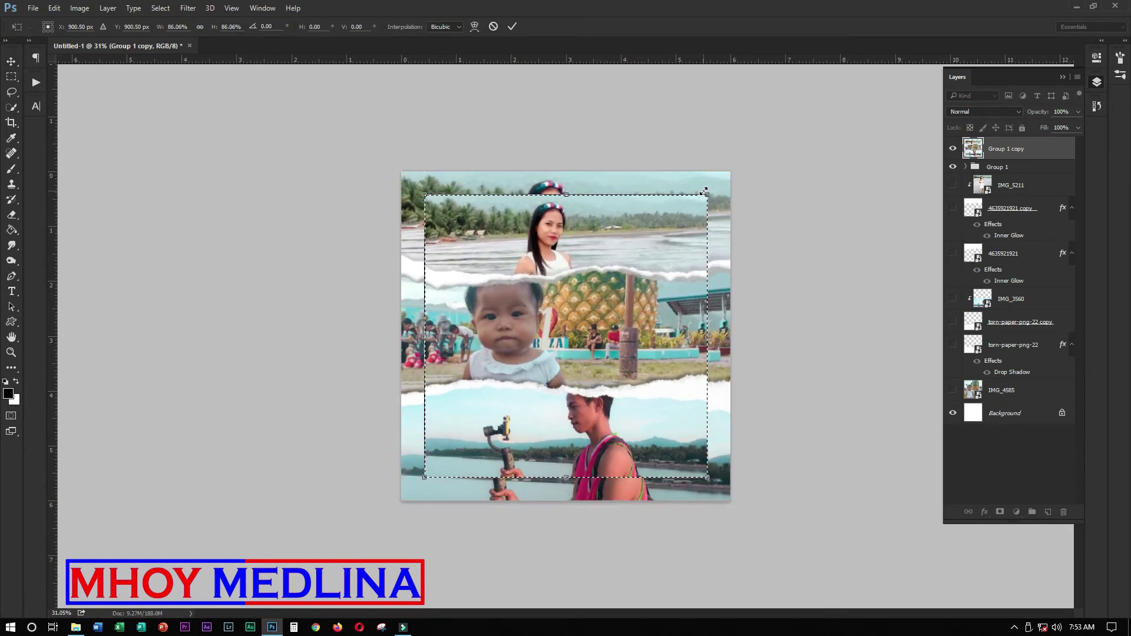
pyautogui.press('Return')
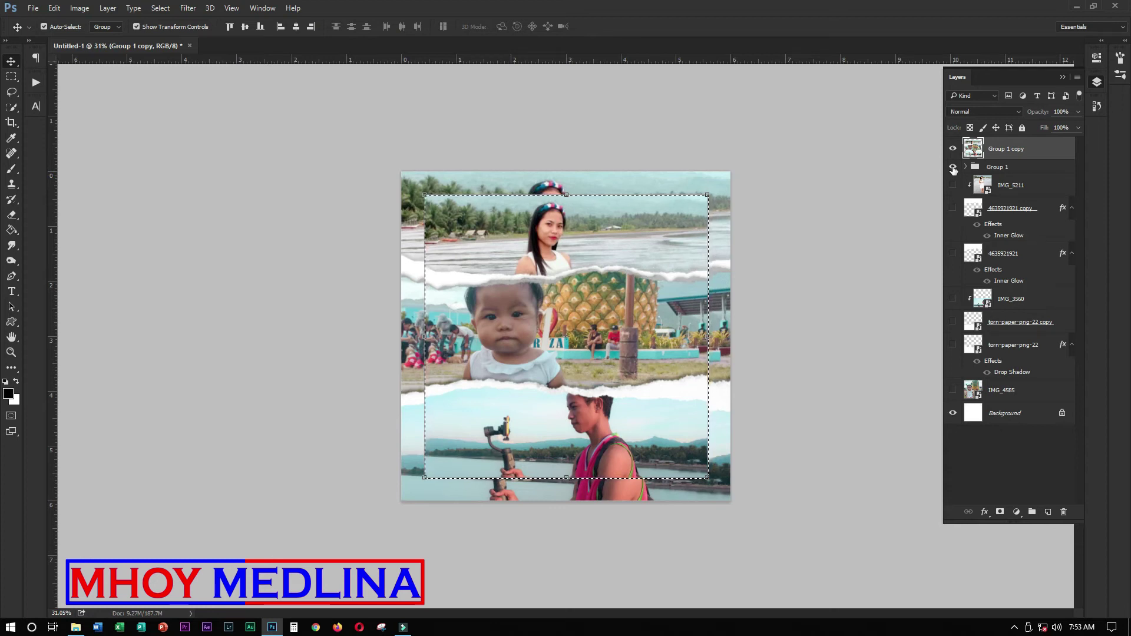
pyautogui.click(953, 167)
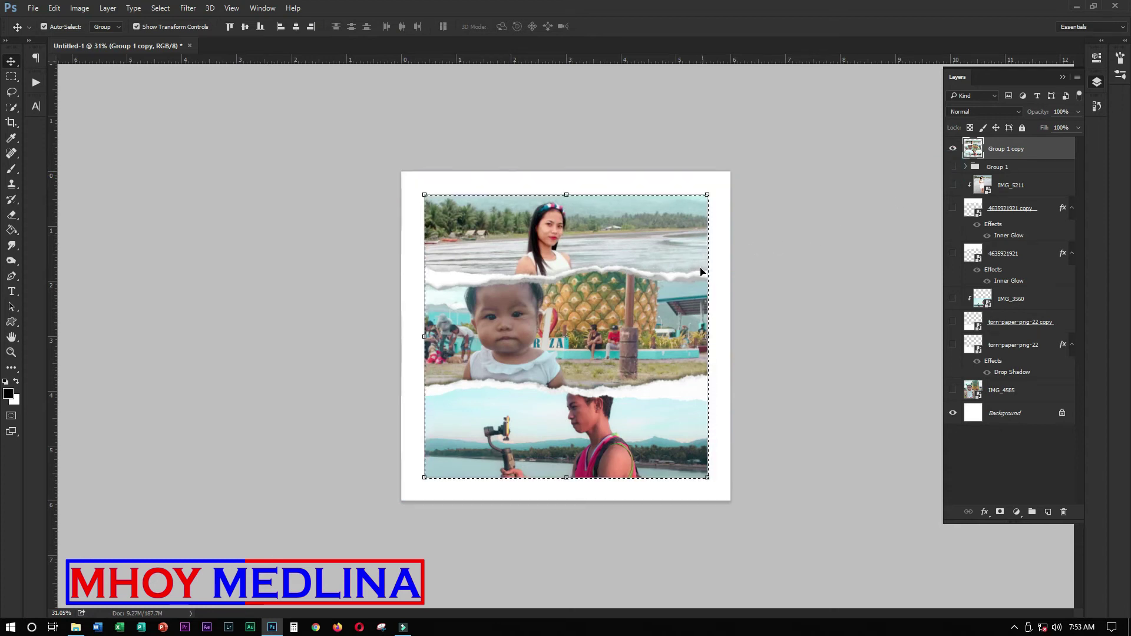
pyautogui.hotkey('ctrl', 'd')
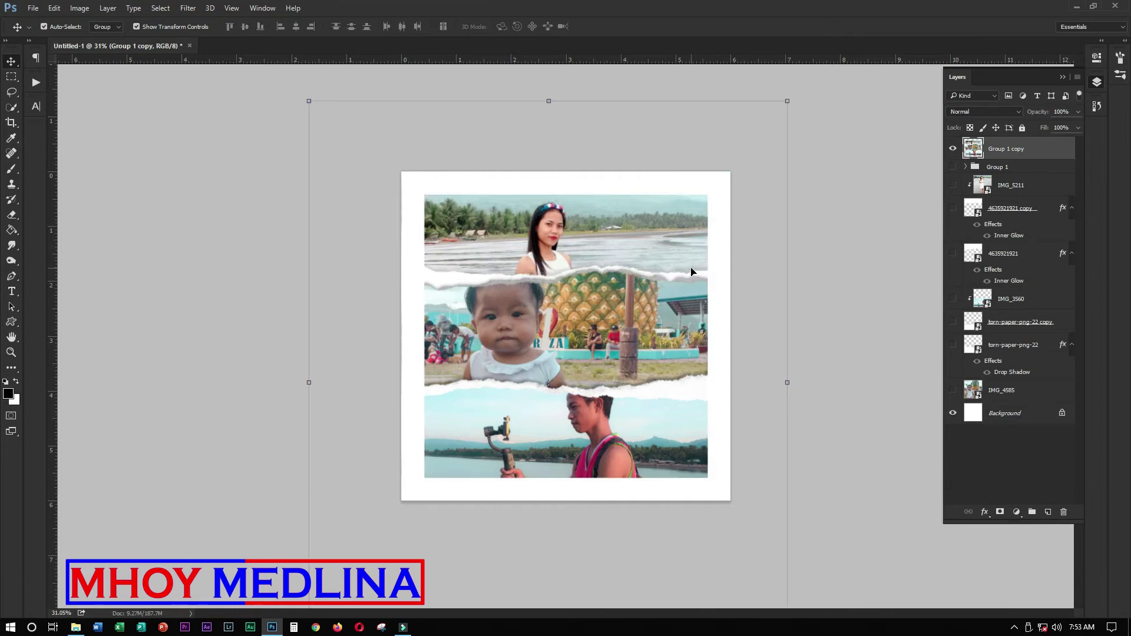
pyautogui.scroll(5, 435, 363)
pyautogui.moveTo(290, 86); pyautogui.dragTo(438, 244)
pyautogui.scroll(3, 438, 245)
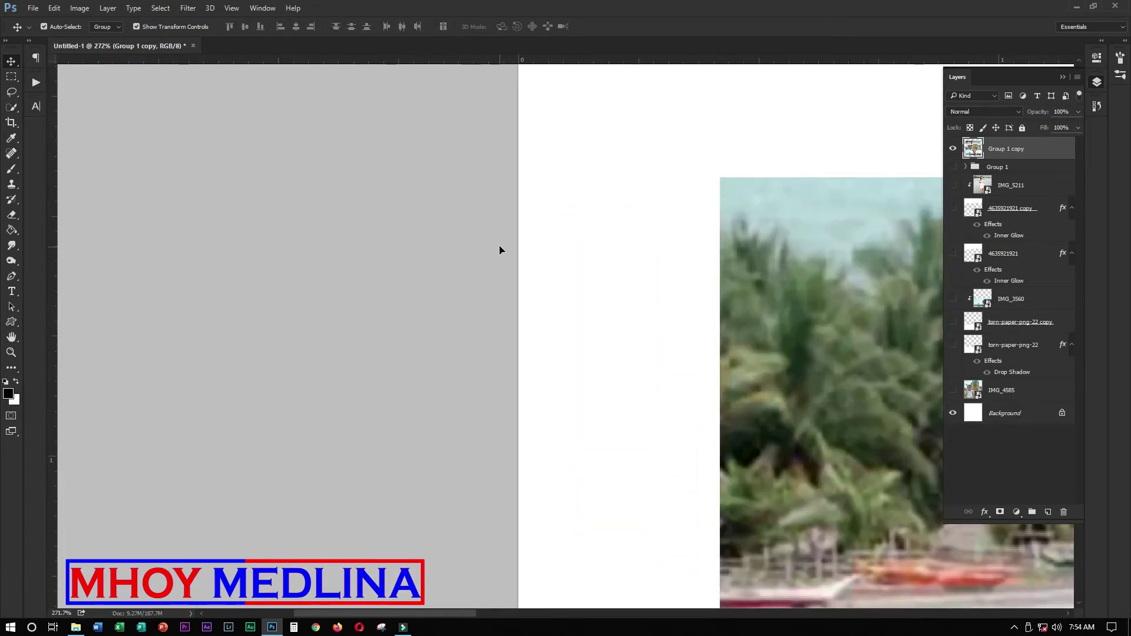
pyautogui.scroll(-6, 510, 260)
pyautogui.scroll(-2, 516, 264)
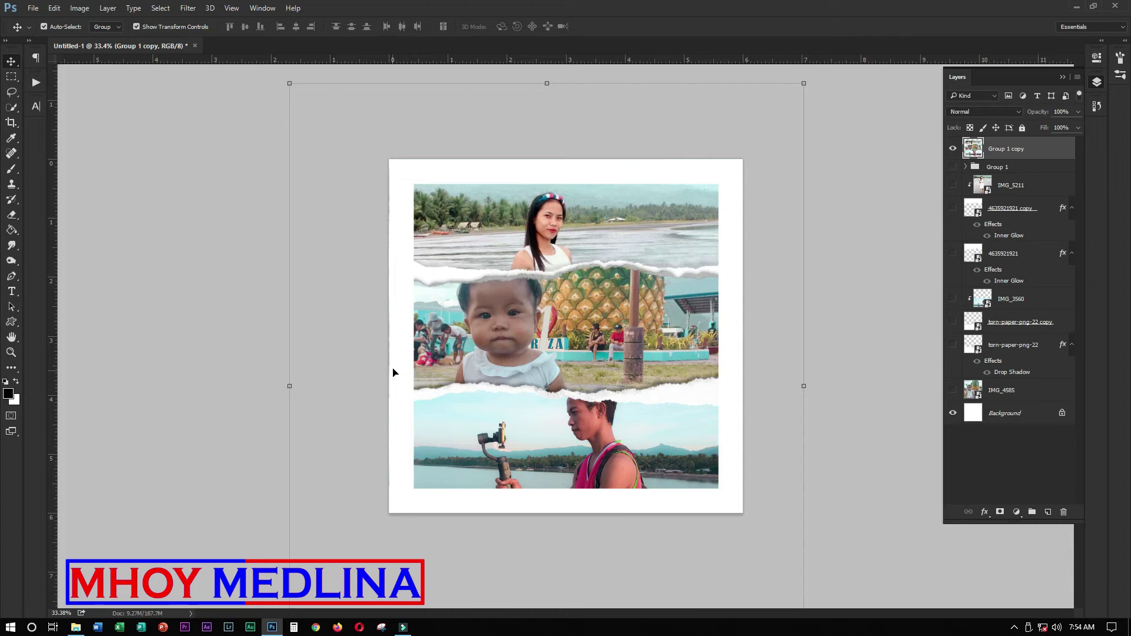
# Erase the stray remnants along the canvas edges on the Group 1 copy layer with the Eraser
pyautogui.press('e')
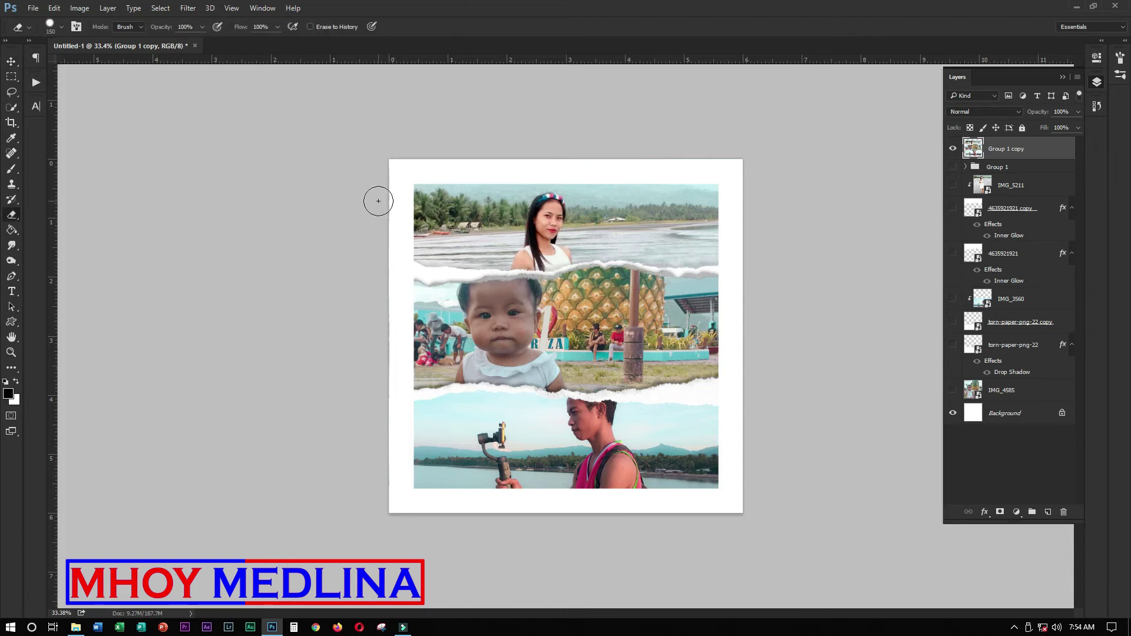
pyautogui.moveTo(387, 518); pyautogui.dragTo(748, 517)
pyautogui.click(741, 156)
pyautogui.click(397, 156)
pyautogui.scroll(-1, 402, 149)
pyautogui.scroll(2, 525, 192)
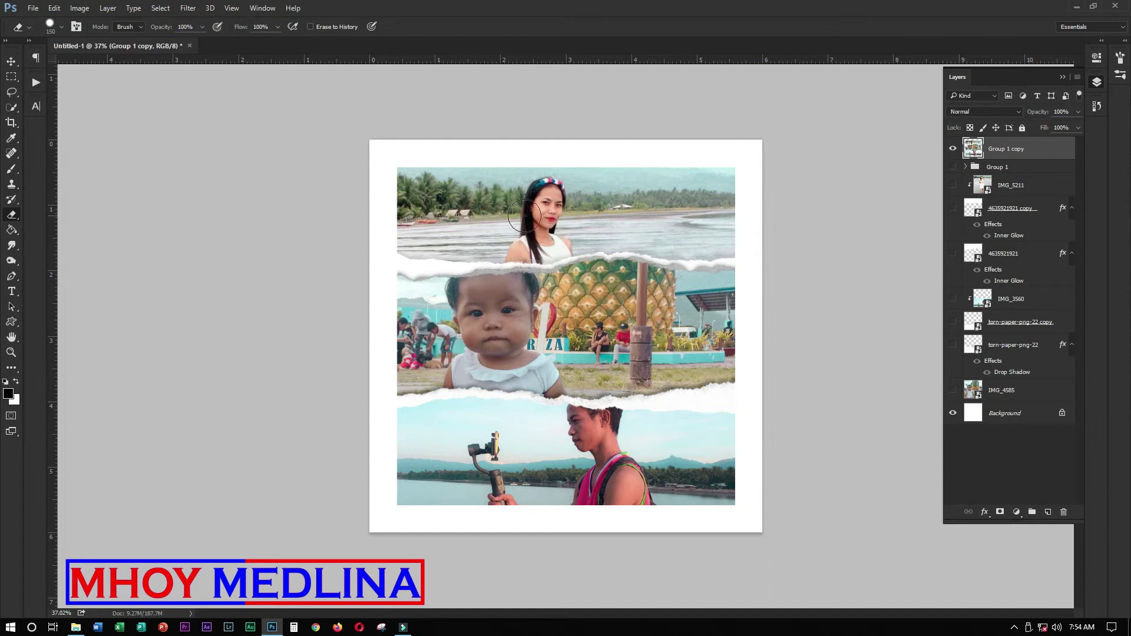
# Duplicate the Group 1 copy layer and hide the original beneath the duplicate
pyautogui.click(952, 150)
pyautogui.click(953, 150)
pyautogui.hotkey('ctrl', 'j')
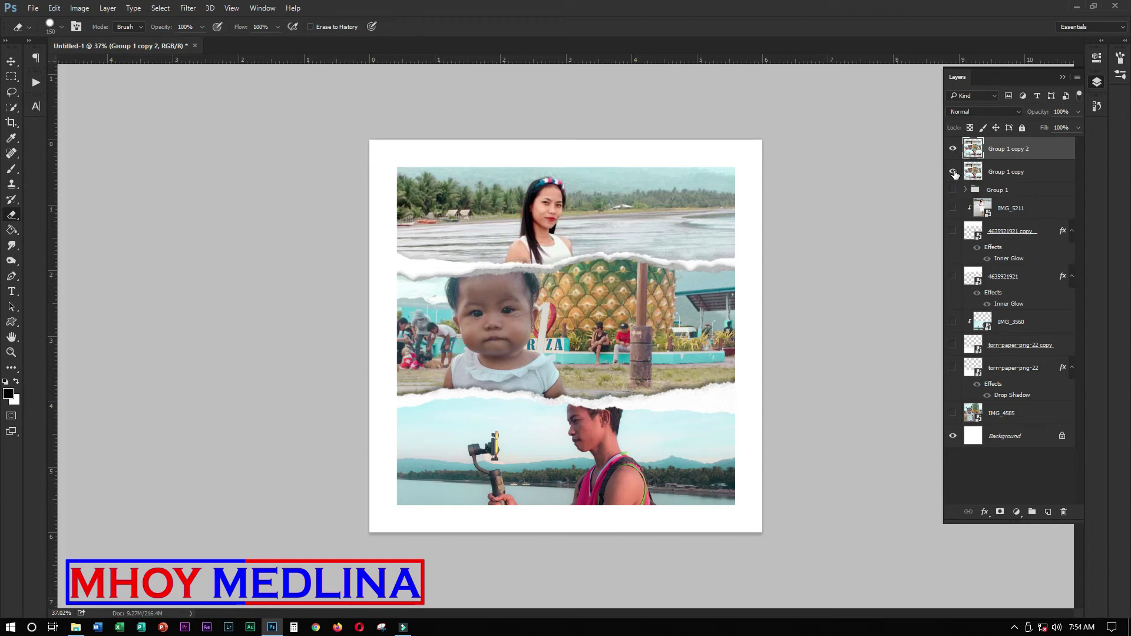
pyautogui.click(953, 172)
pyautogui.click(195, 10)
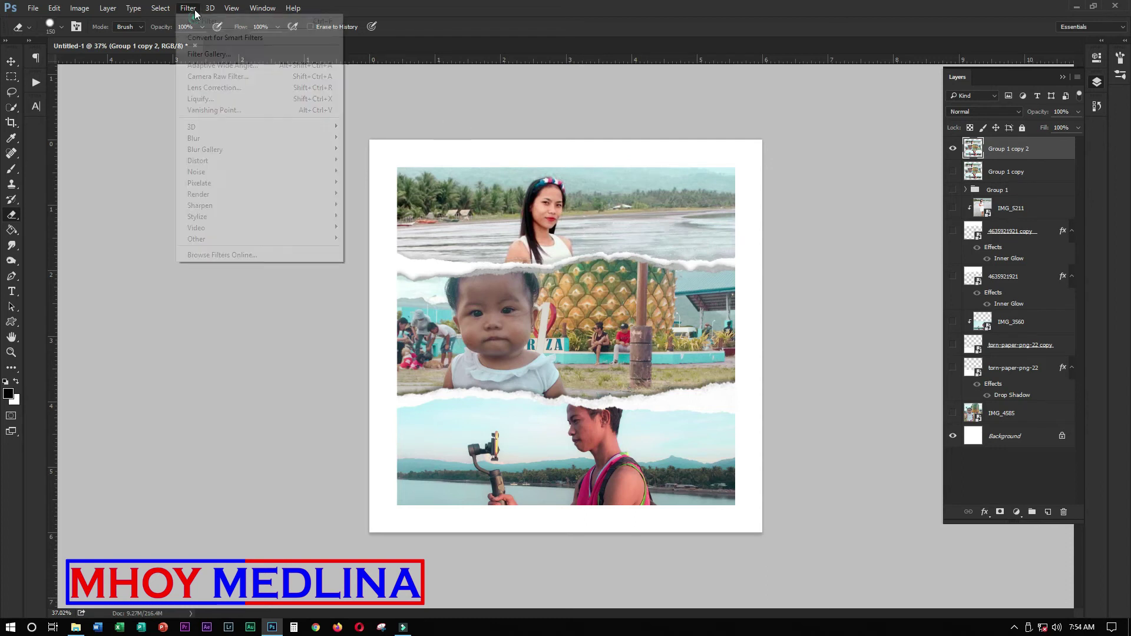
pyautogui.click(518, 156)
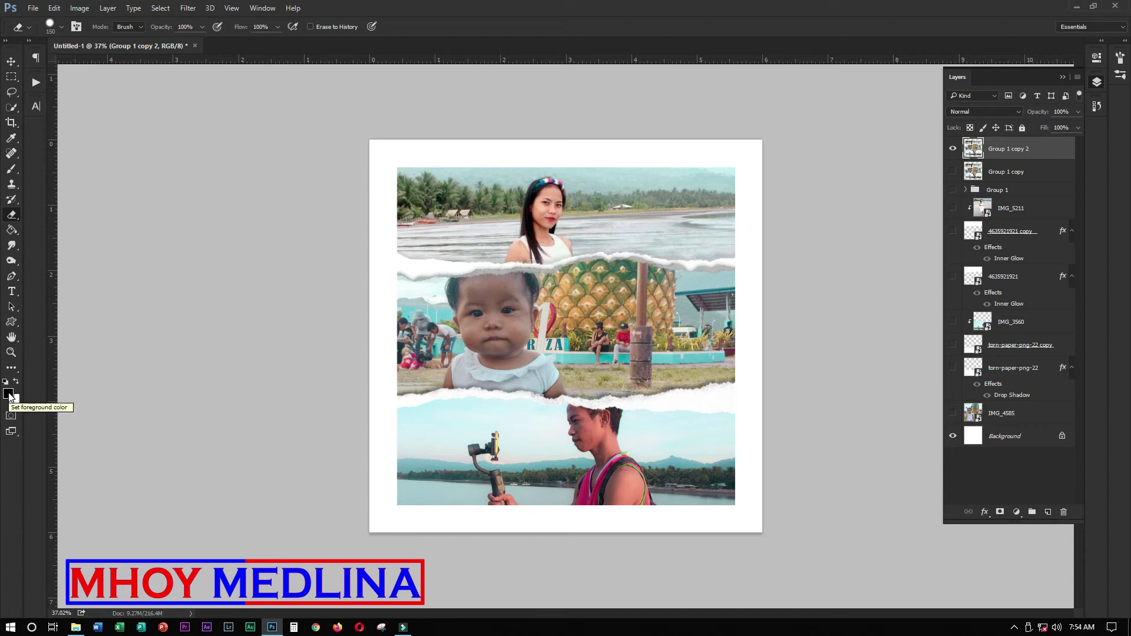
pyautogui.press('x')
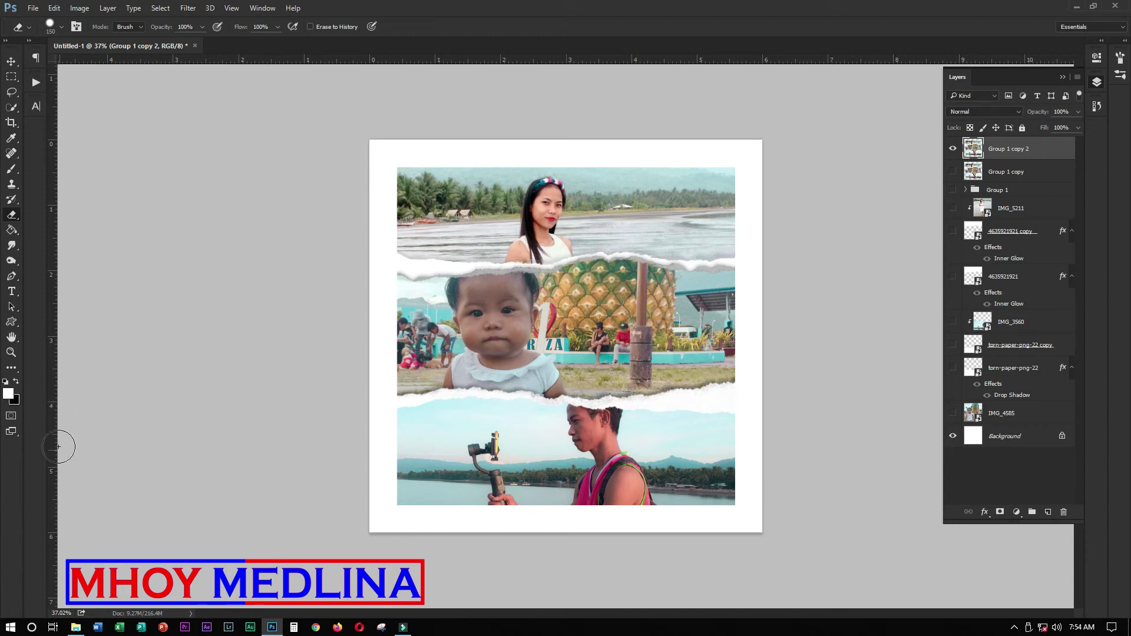
pyautogui.click(190, 10)
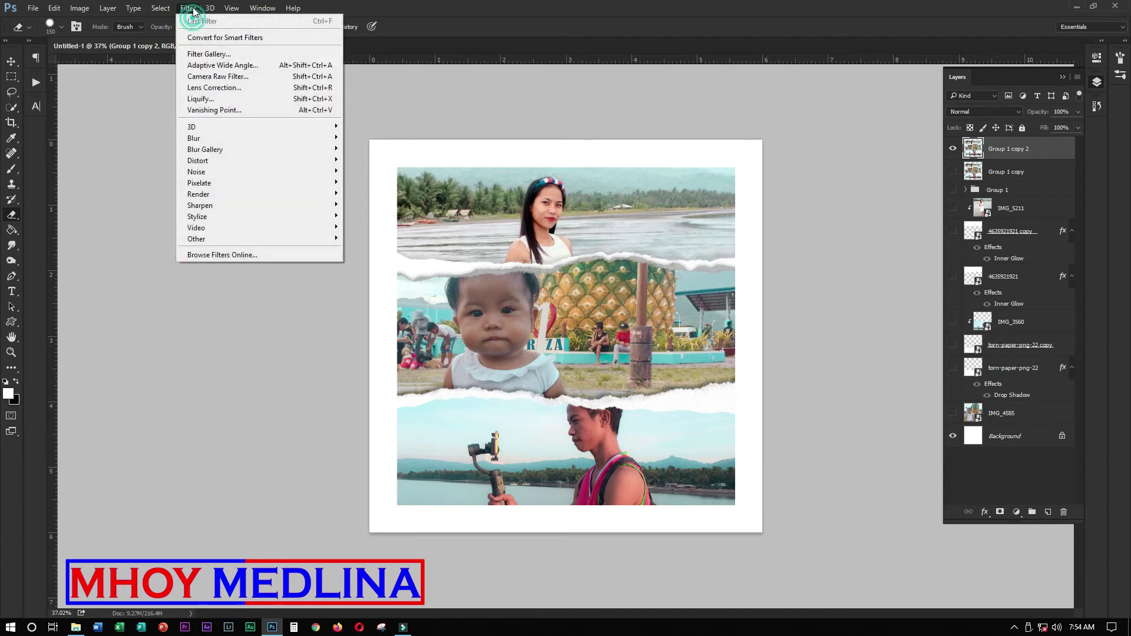
pyautogui.click(202, 55)
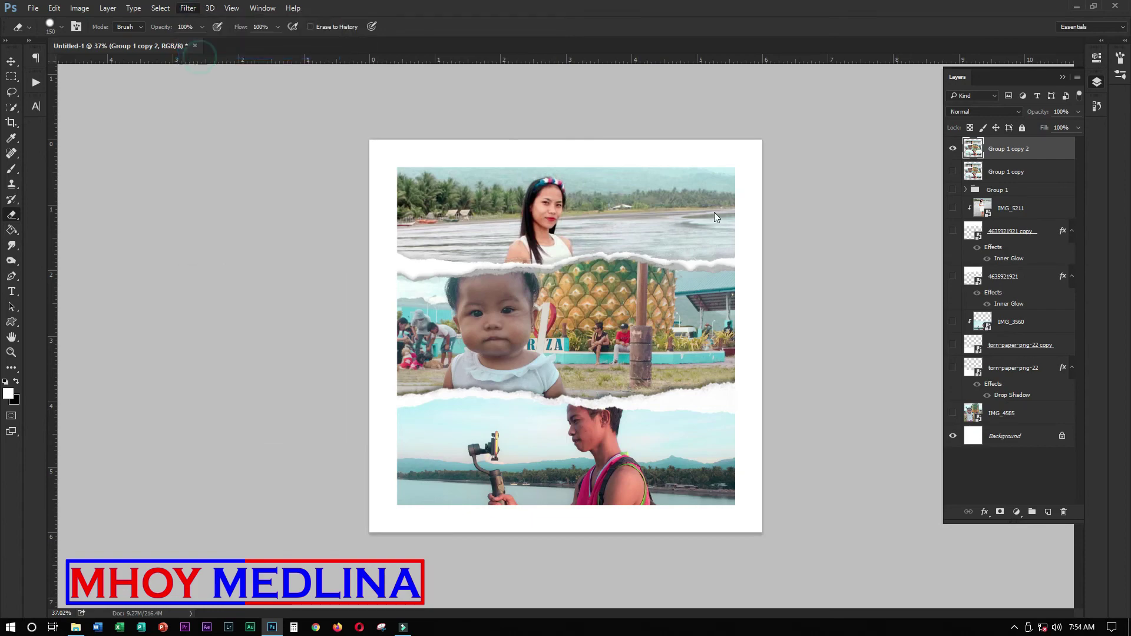
pyautogui.hotkey('ctrl', '-')
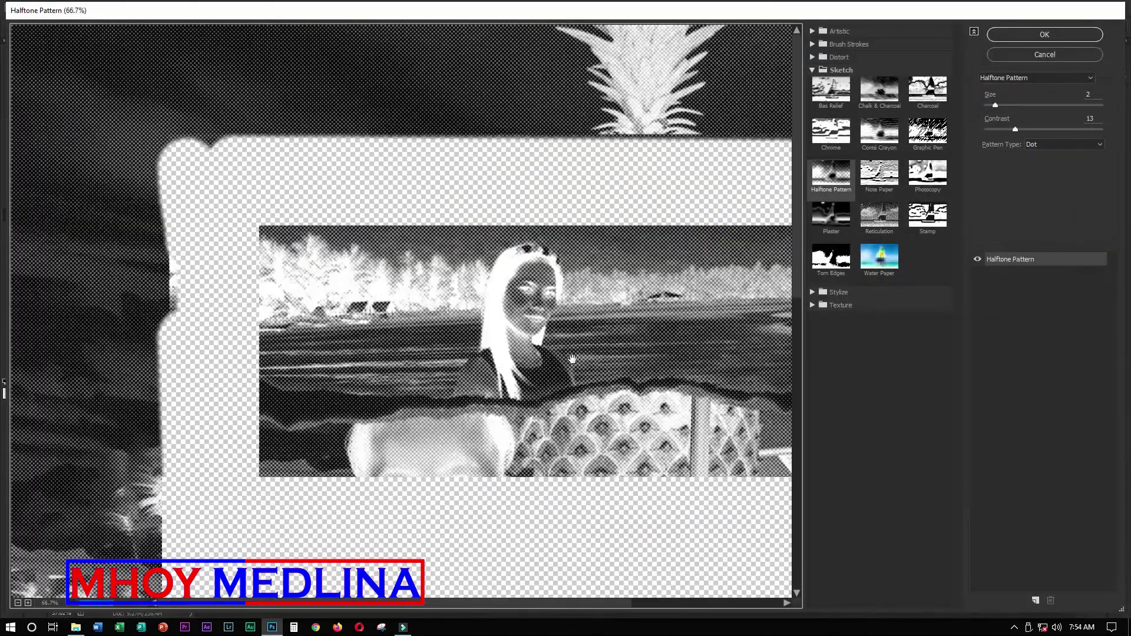
pyautogui.hotkey('ctrl', '-')
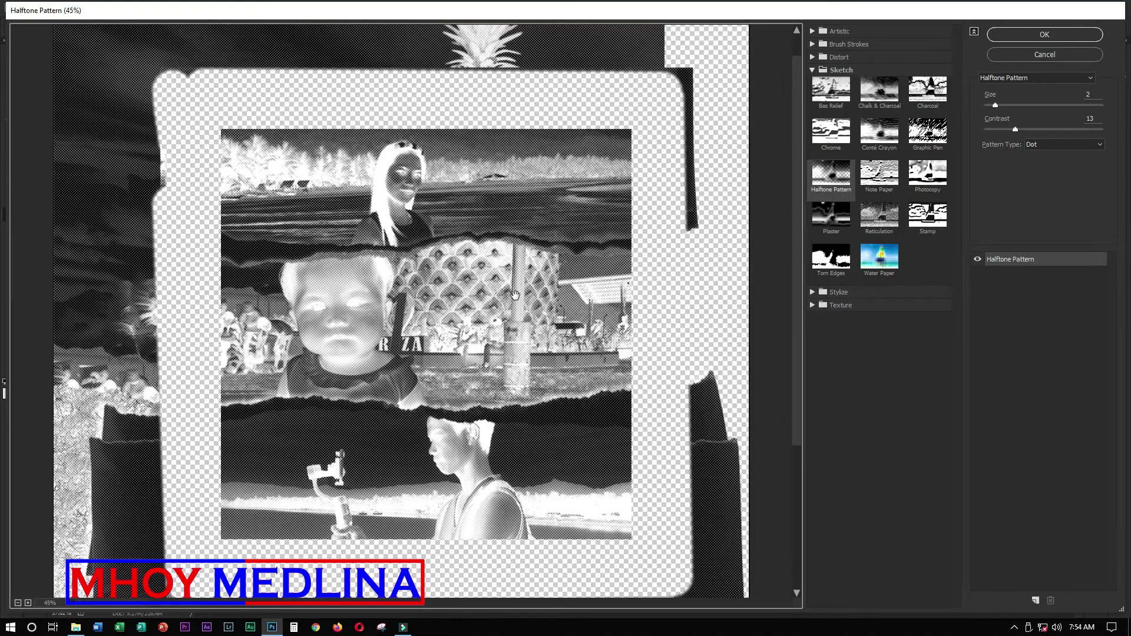
pyautogui.click(1045, 55)
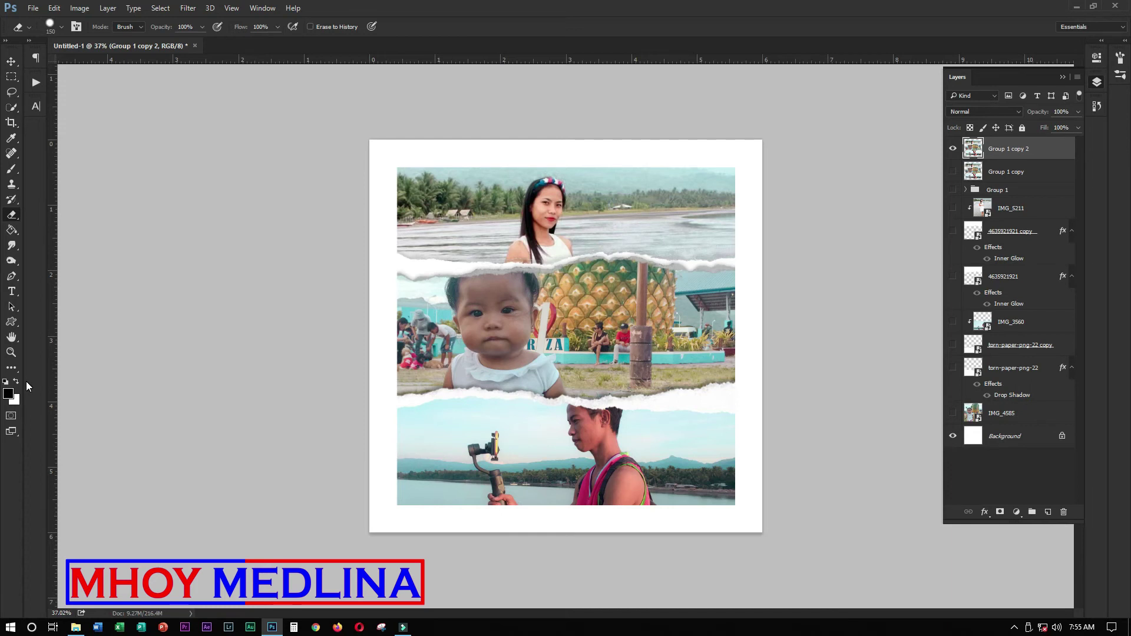
# Choose the Sketch filter Halftone Pattern in the Filter Gallery for the Group 1 copy 2 layer and fit the whole image in the preview
pyautogui.click(192, 9)
pyautogui.click(192, 55)
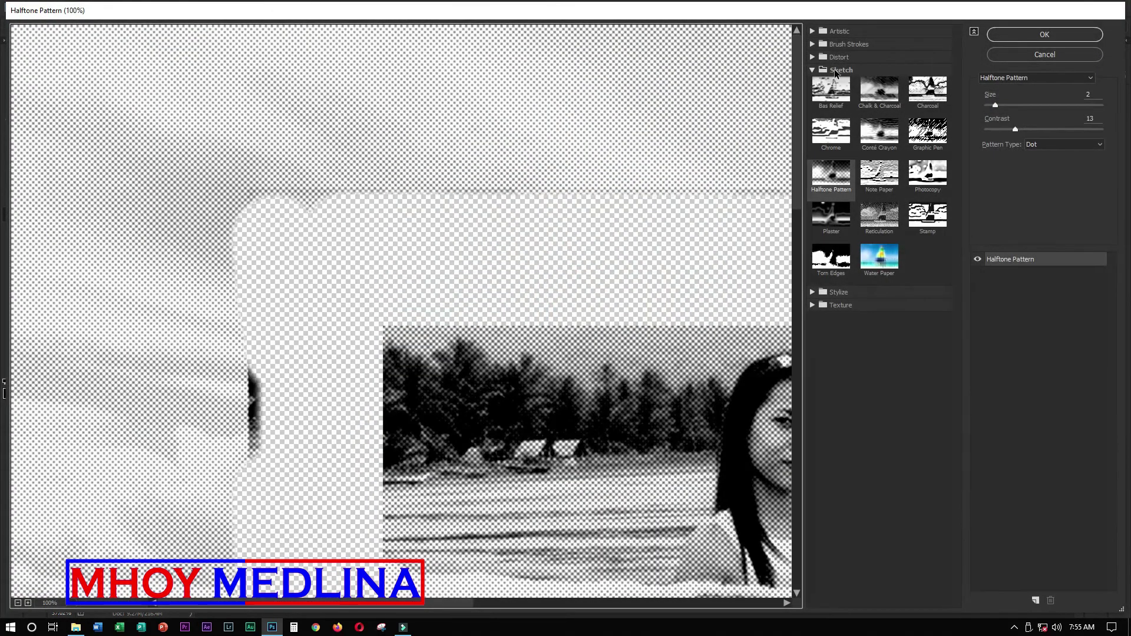
pyautogui.click(813, 70)
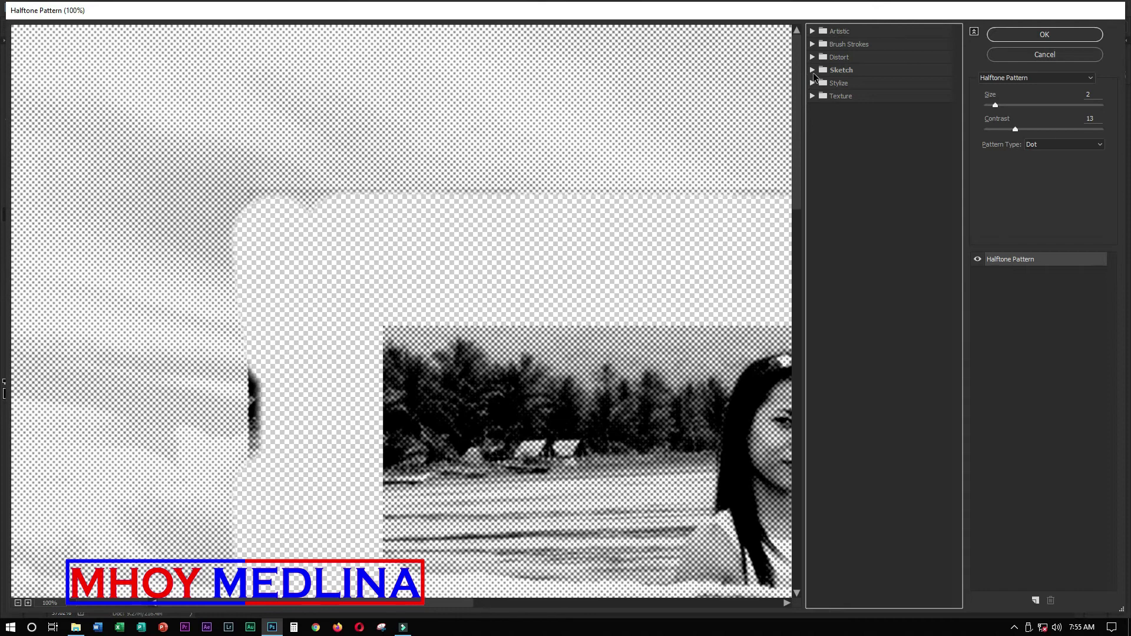
pyautogui.click(814, 72)
pyautogui.click(833, 172)
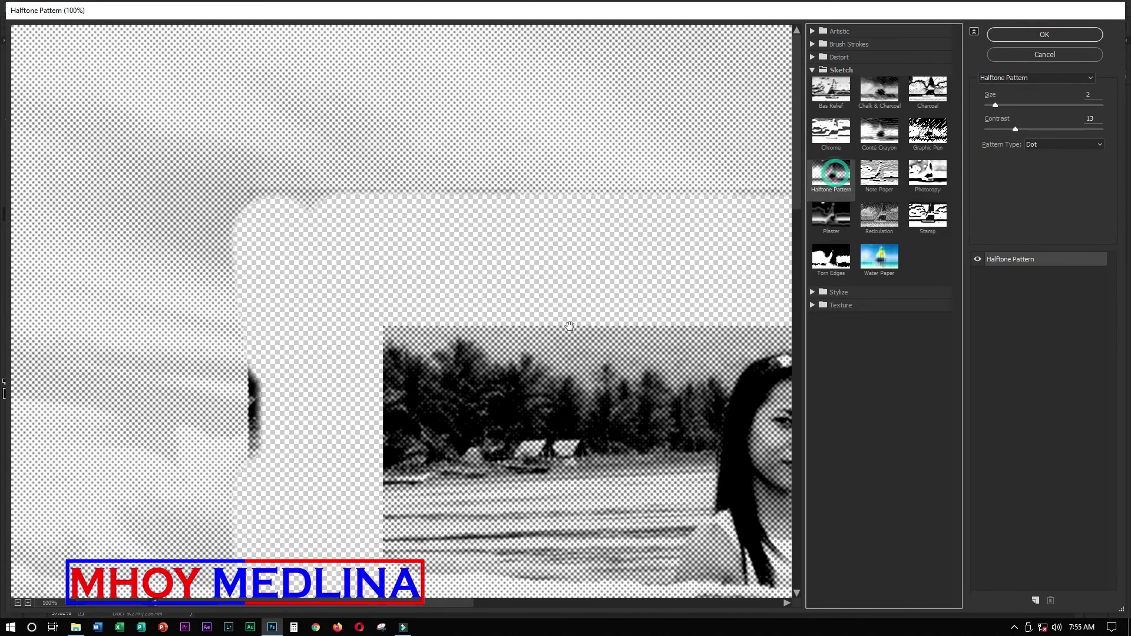
pyautogui.hotkey('ctrl', '-')
pyautogui.hotkey('ctrl', '-')
pyautogui.hotkey('ctrl', '-')
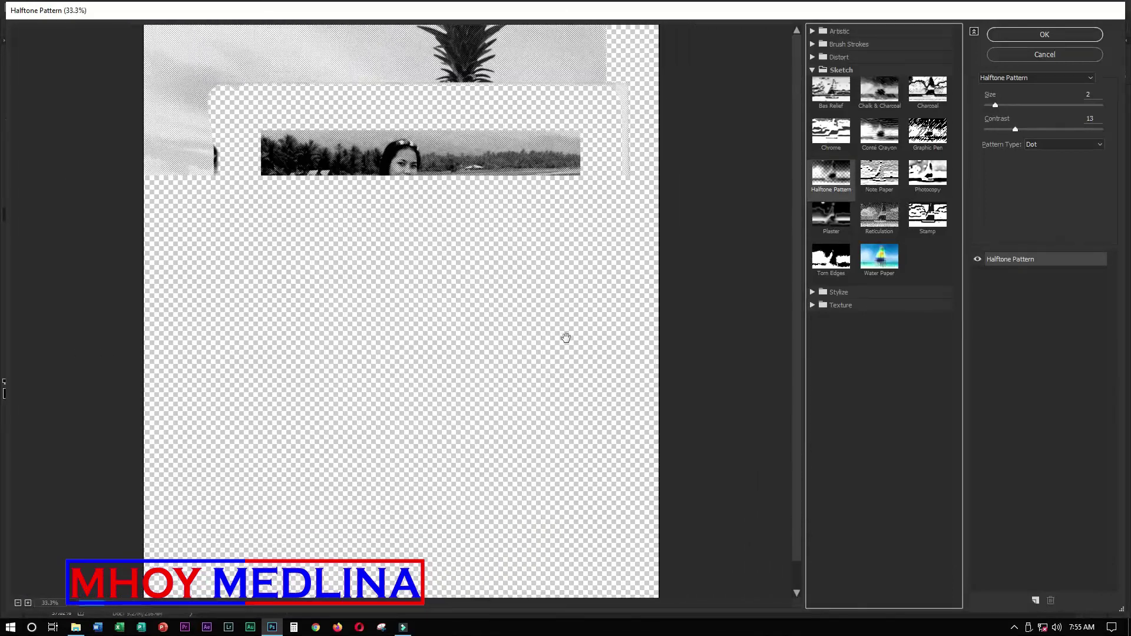
pyautogui.hotkey('ctrl', '0')
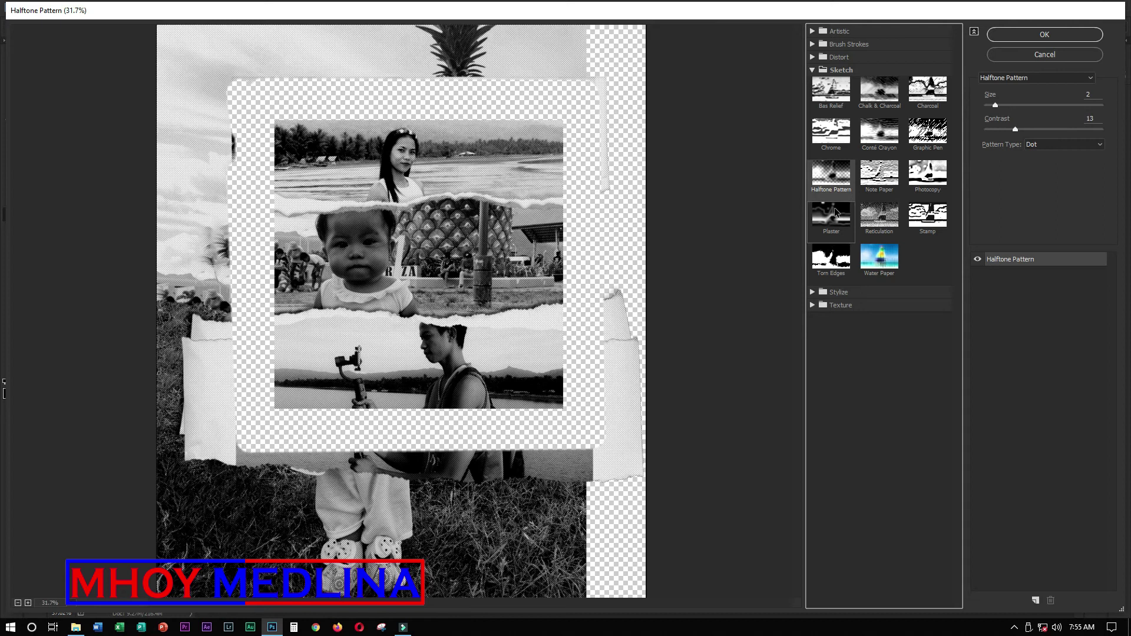
# Set the Halftone Pattern size to 2 and its contrast to 10
pyautogui.click(998, 109)
pyautogui.moveTo(1012, 104); pyautogui.dragTo(996, 109)
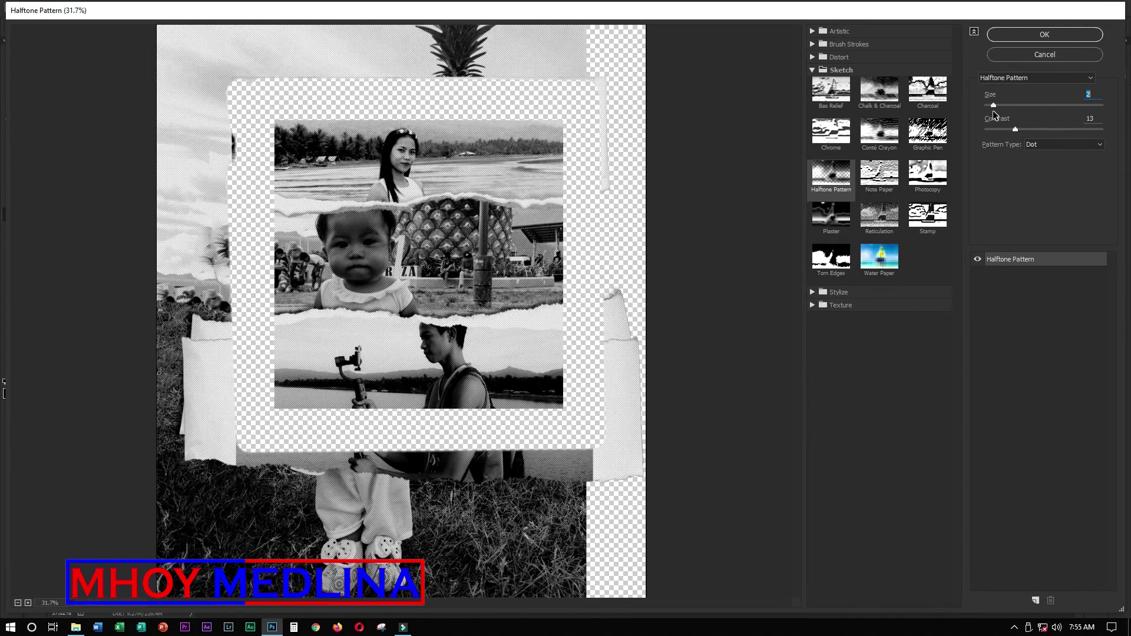
pyautogui.moveTo(1020, 130); pyautogui.dragTo(1011, 129)
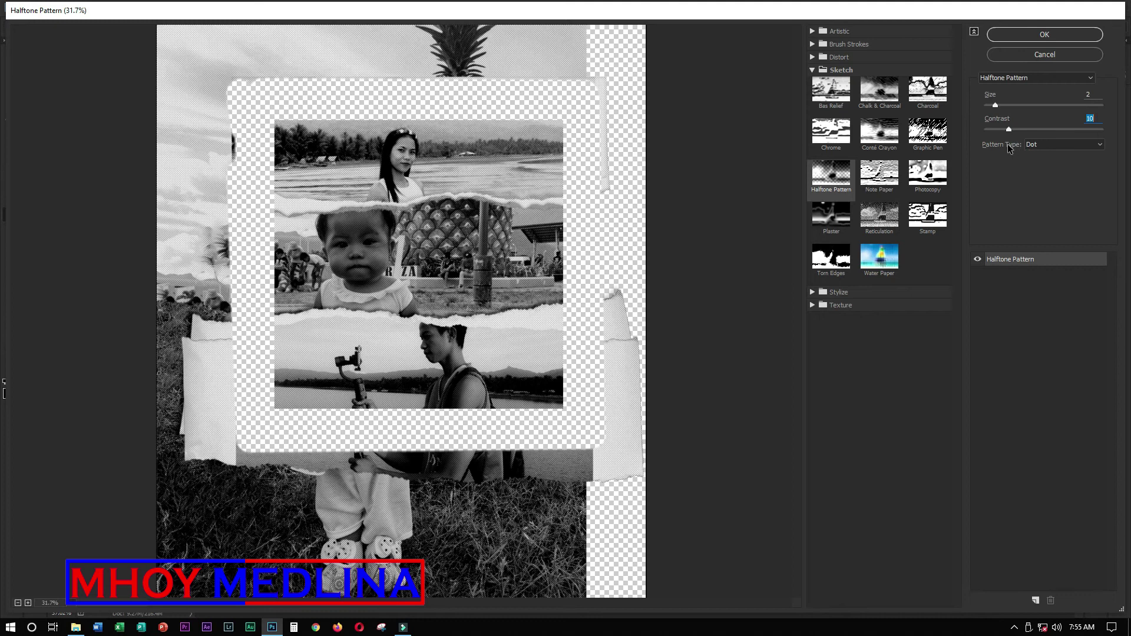
# Compare the Circle and Line pattern types, and apply the halftone filter with the Dot pattern
pyautogui.click(1048, 145)
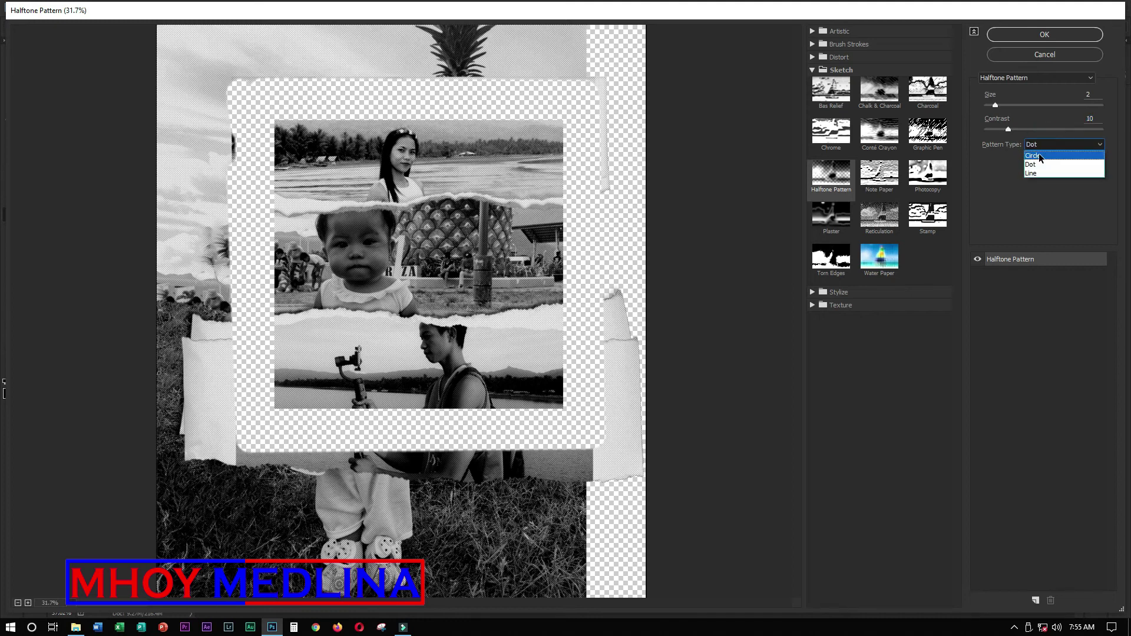
pyautogui.click(1035, 156)
pyautogui.click(1040, 145)
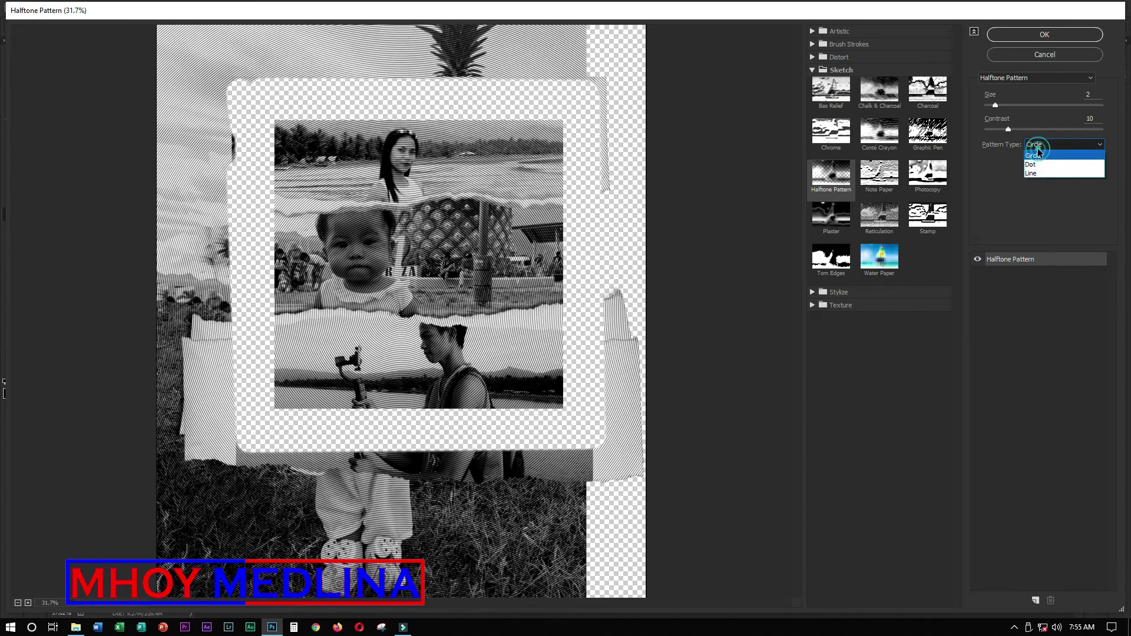
pyautogui.click(1039, 169)
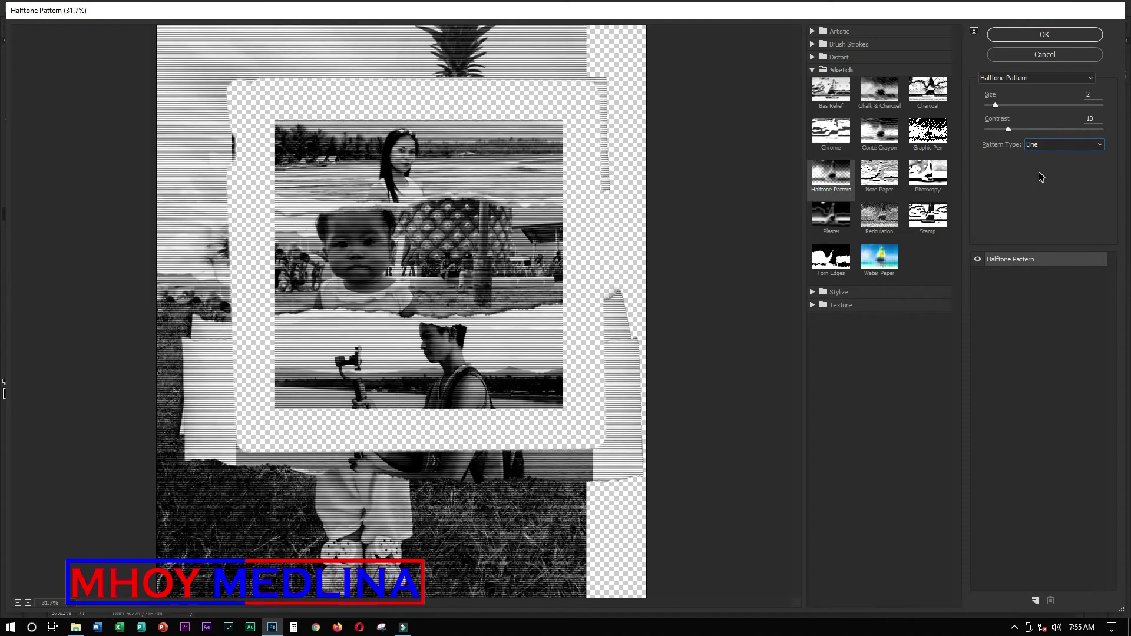
pyautogui.click(1045, 147)
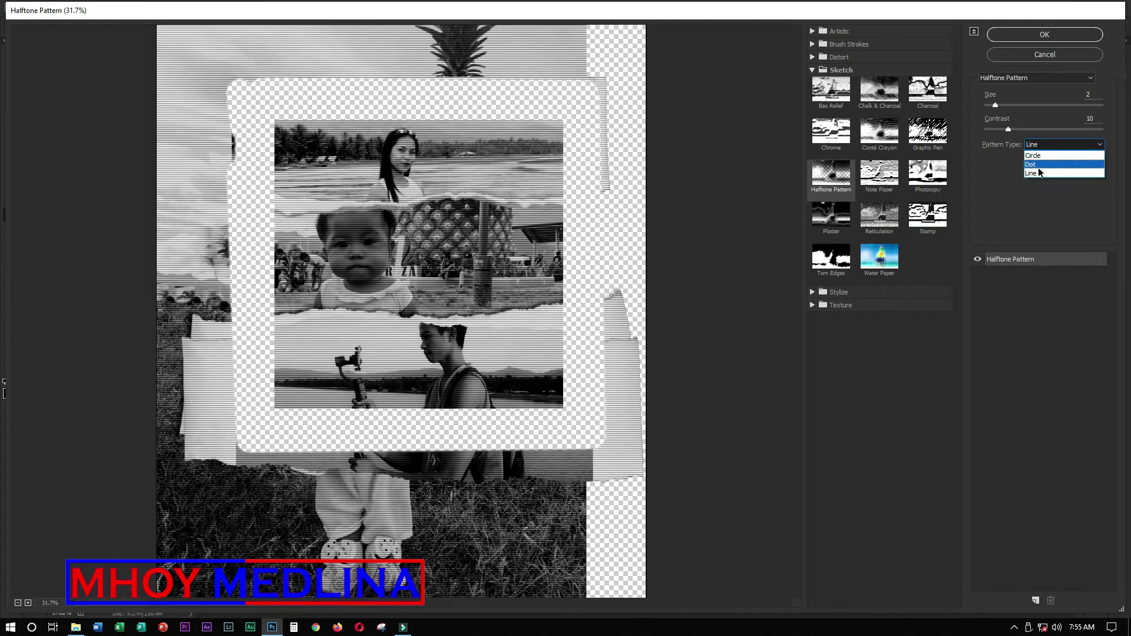
pyautogui.click(1040, 166)
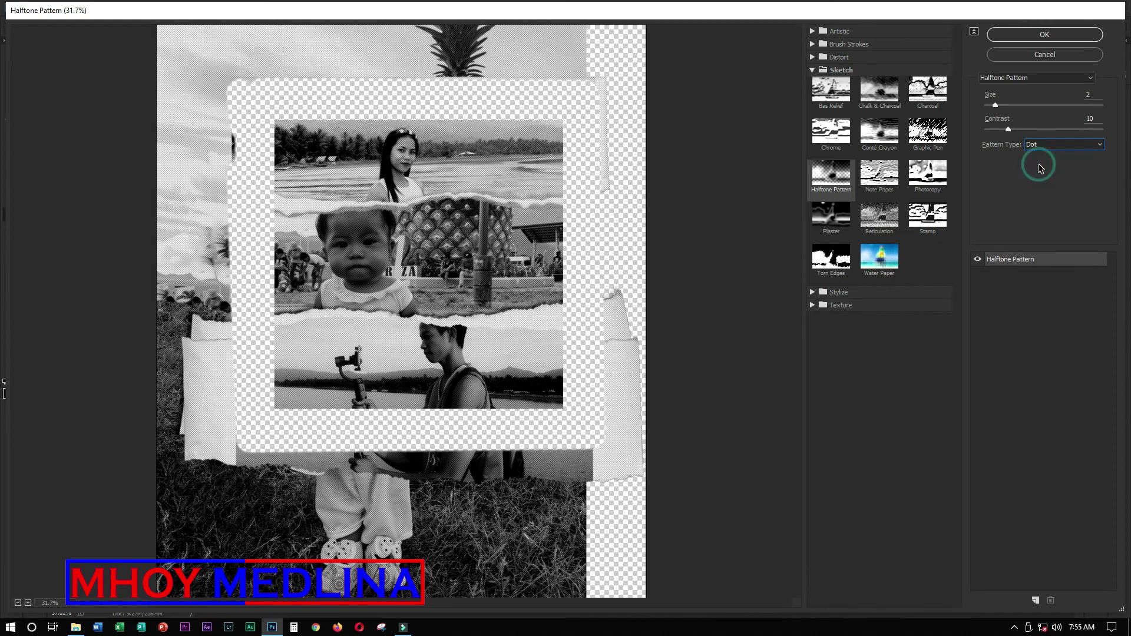
pyautogui.click(1021, 37)
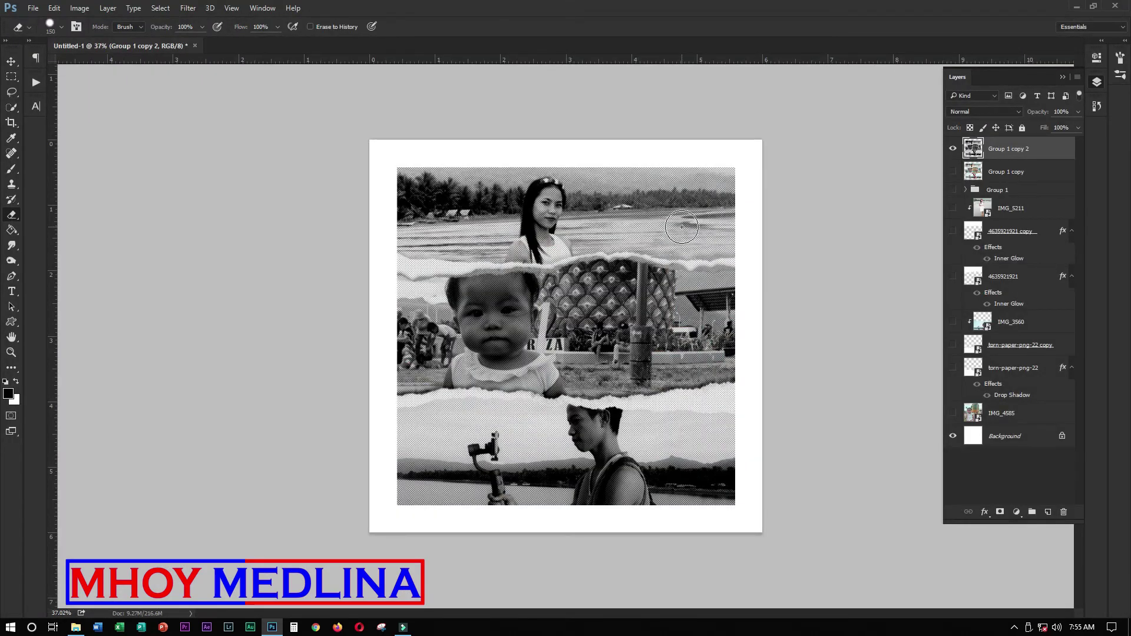
# Place the wrinkled-paper image ripppp from the file explorer above Group 1 copy 2 and rasterize it
pyautogui.click(75, 627)
pyautogui.moveTo(606, 153); pyautogui.dragTo(554, 295)
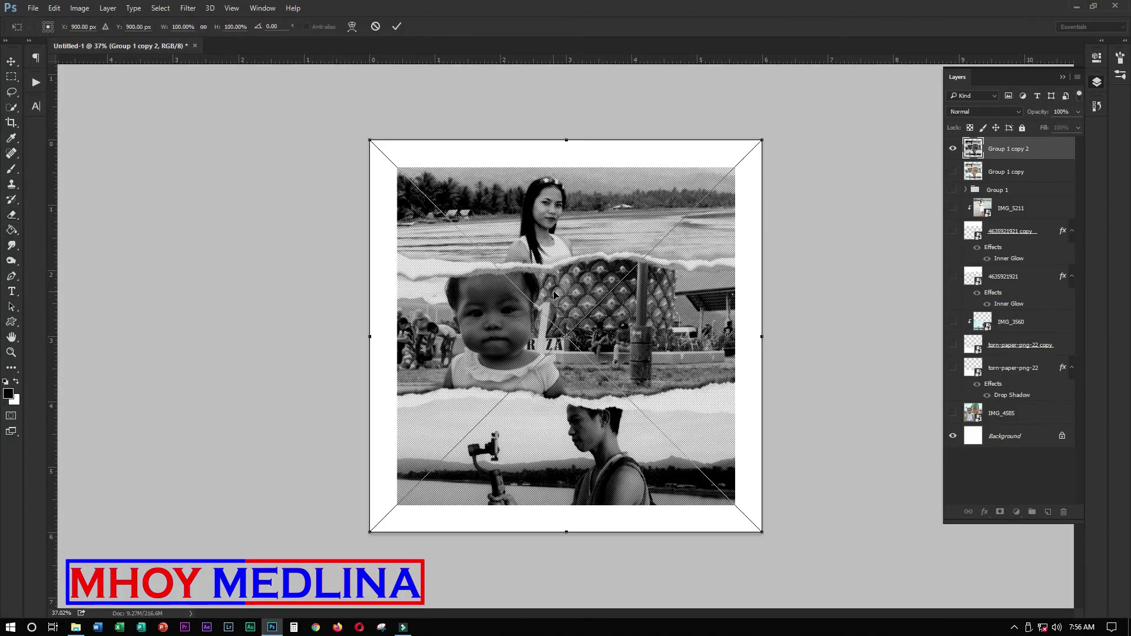
pyautogui.press('Return')
pyautogui.press('e')
pyautogui.click(563, 279)
pyautogui.press('Return')
pyautogui.press('v')
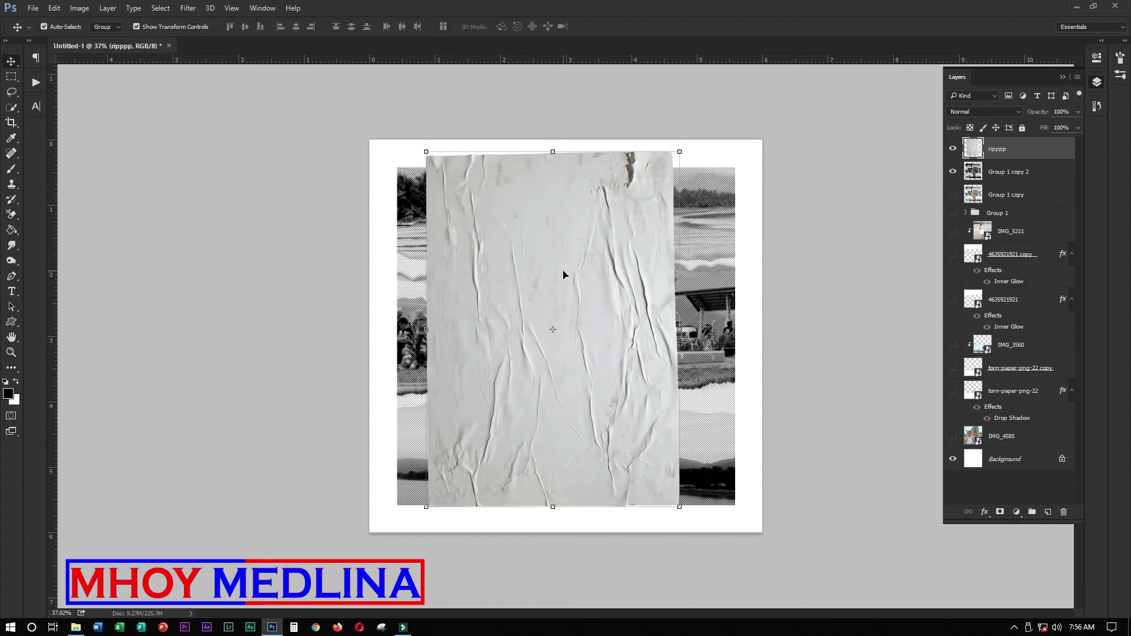
# Enlarge and reposition the ripppp texture to cover the whole canvas, stretching its width to about 6.36 in
pyautogui.moveTo(693, 146); pyautogui.dragTo(789, 89)
pyautogui.hotkey('ctrl', 'z')
pyautogui.moveTo(658, 342); pyautogui.dragTo(662, 341)
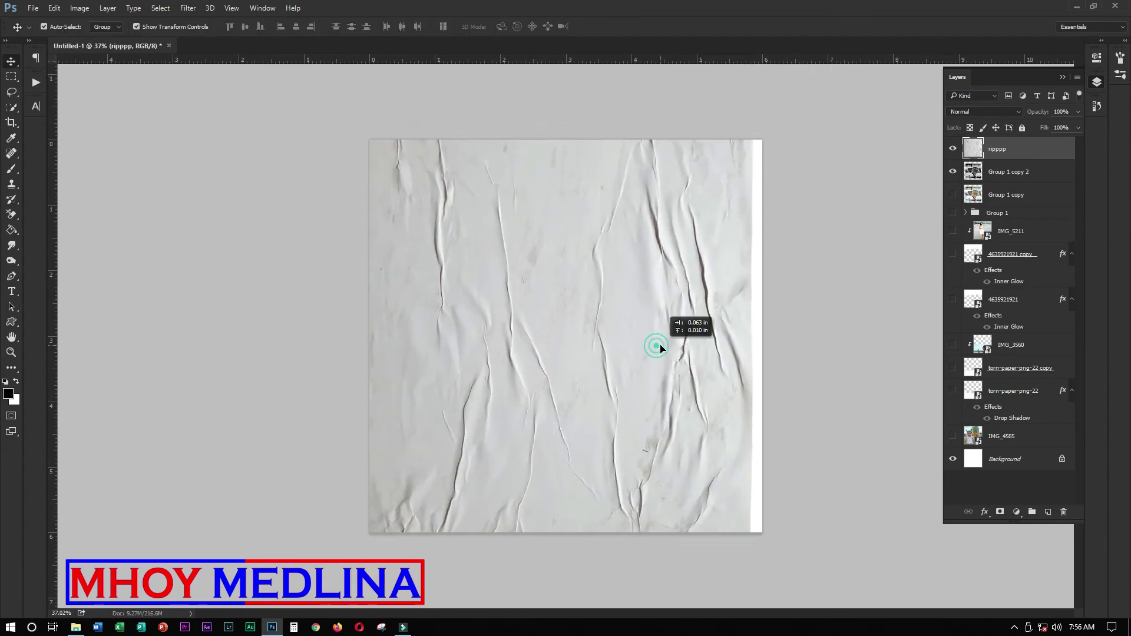
pyautogui.moveTo(755, 327); pyautogui.dragTo(771, 326)
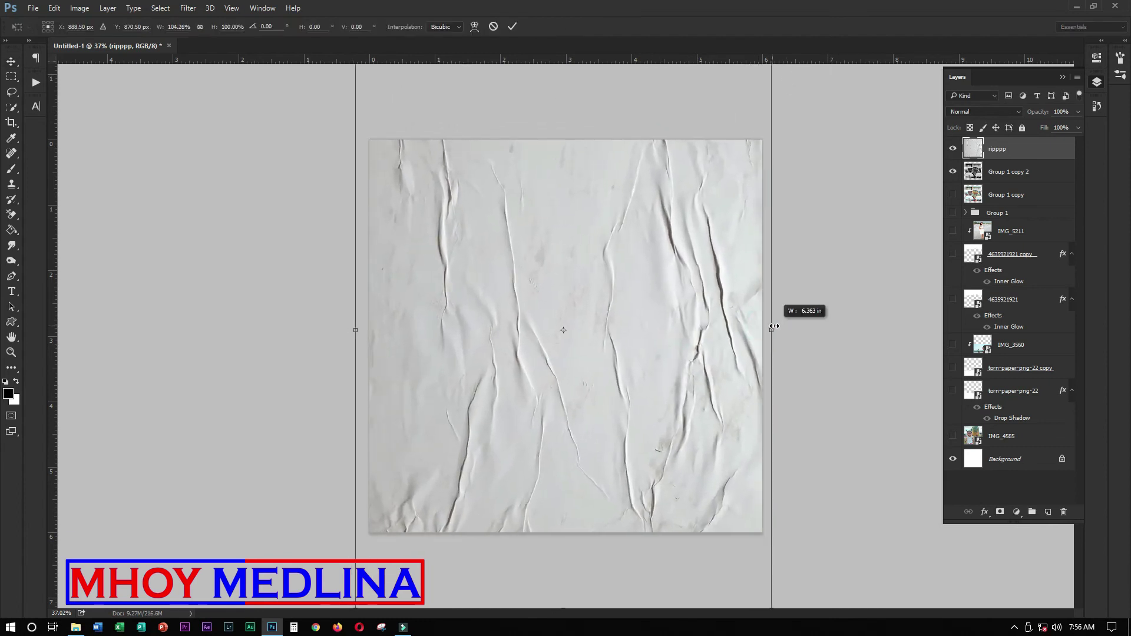
pyautogui.press('Return')
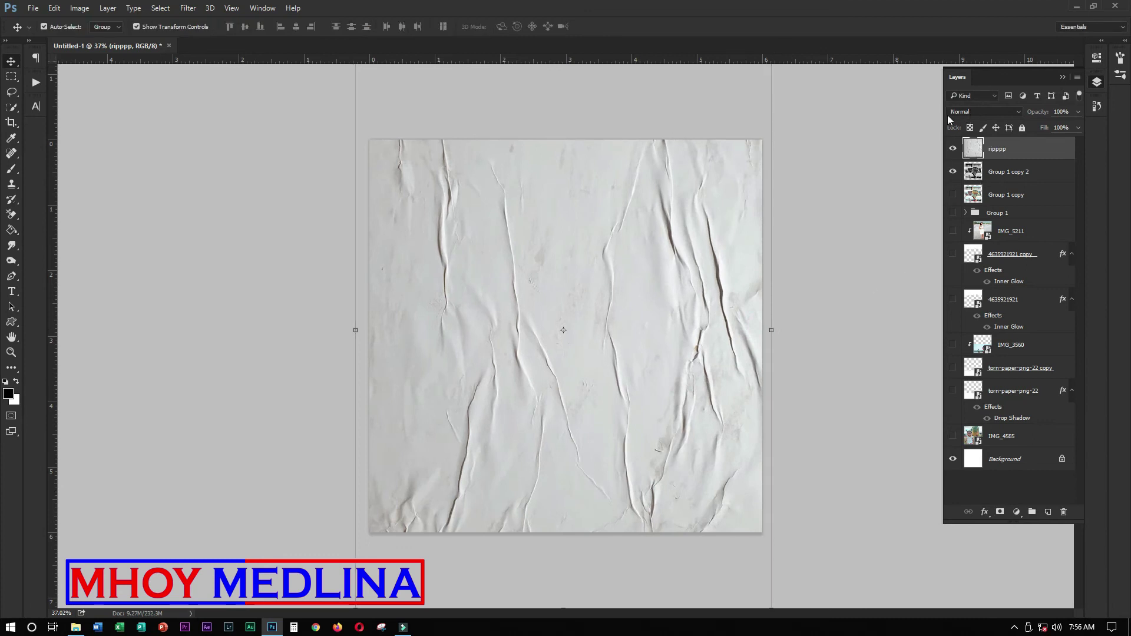
# Set the ripppp layer's blend mode to Multiply and inspect the paper creases over the collage
pyautogui.click(958, 114)
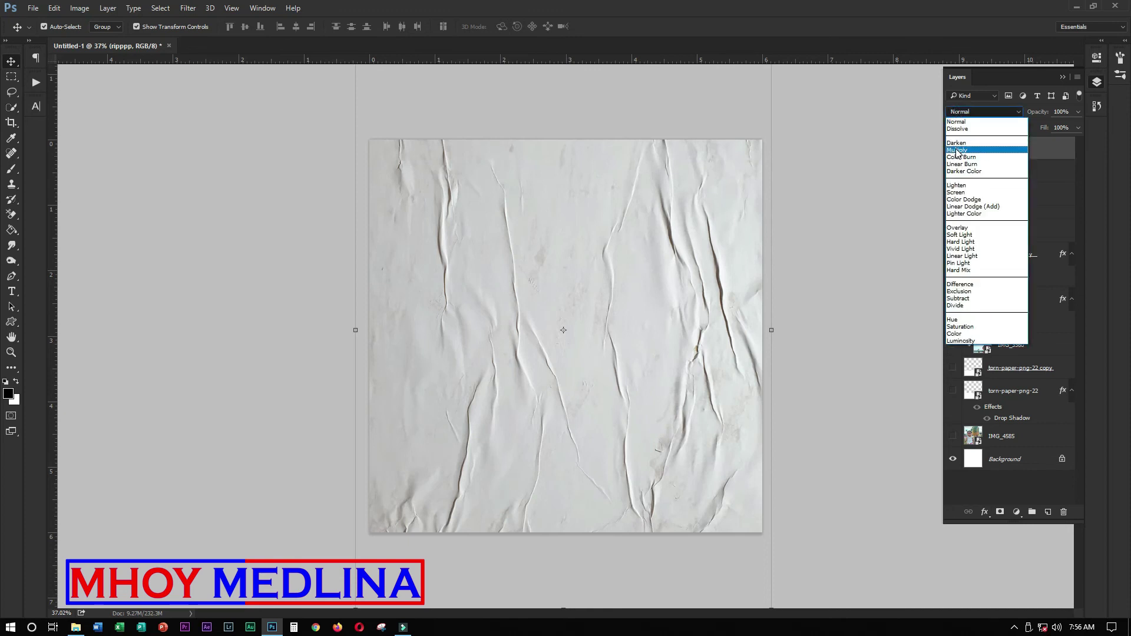
pyautogui.click(958, 151)
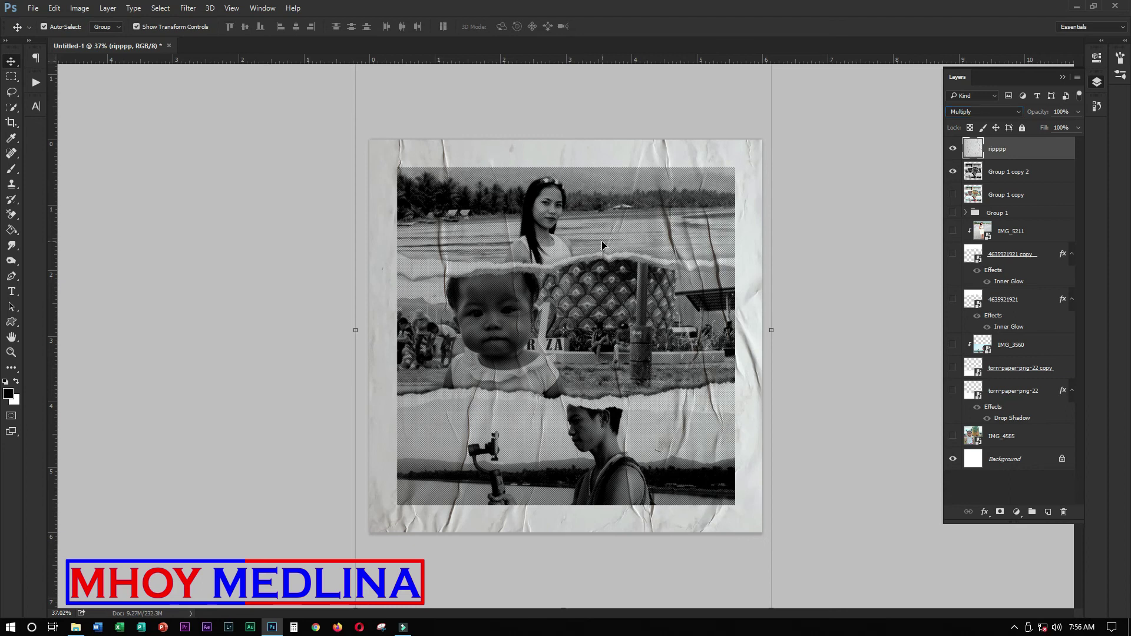
pyautogui.scroll(1, 602, 245)
pyautogui.scroll(-1, 604, 228)
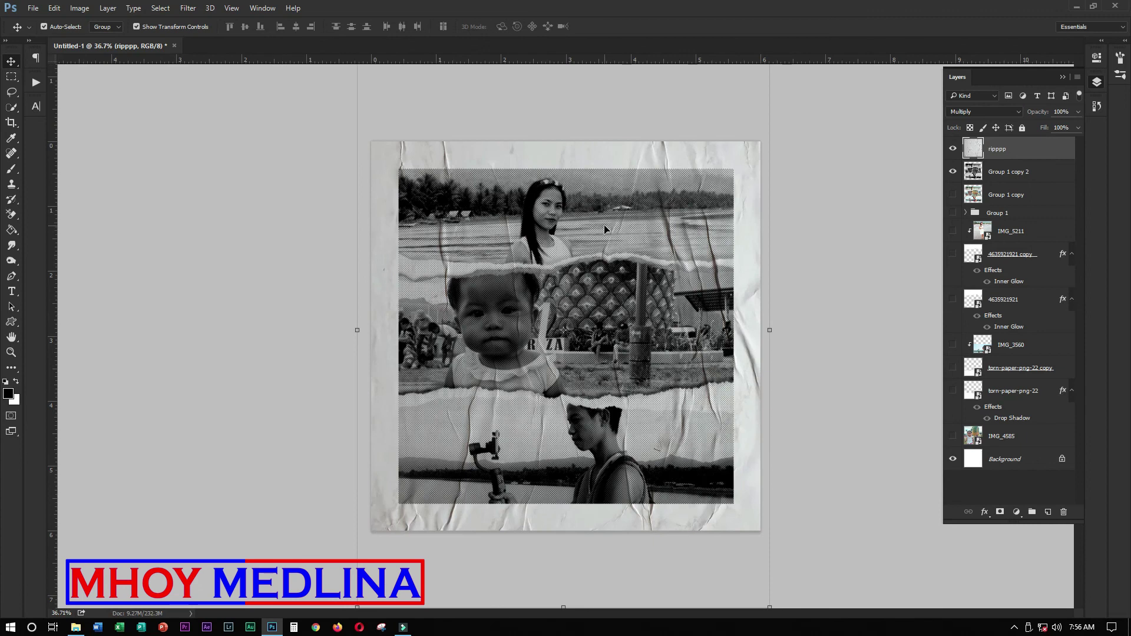
pyautogui.scroll(2, 604, 229)
pyautogui.scroll(-2, 604, 229)
pyautogui.moveTo(604, 228); pyautogui.dragTo(608, 228)
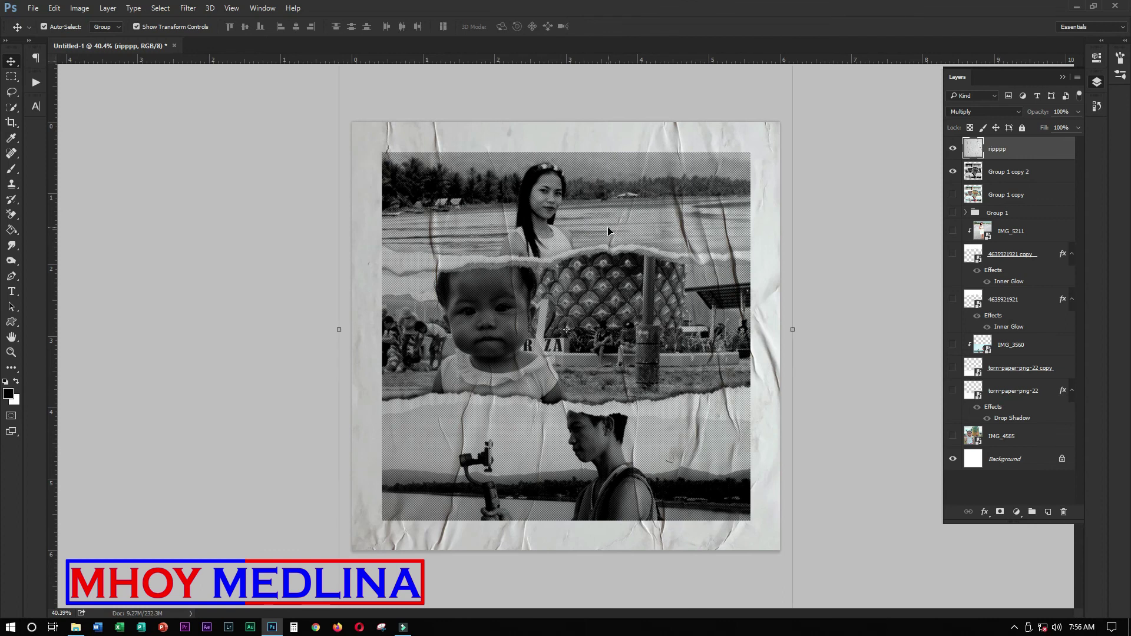
# Apply Levels to the ripppp layer with a raised black input level and the white input level at 249
pyautogui.hotkey('ctrl', 'l')
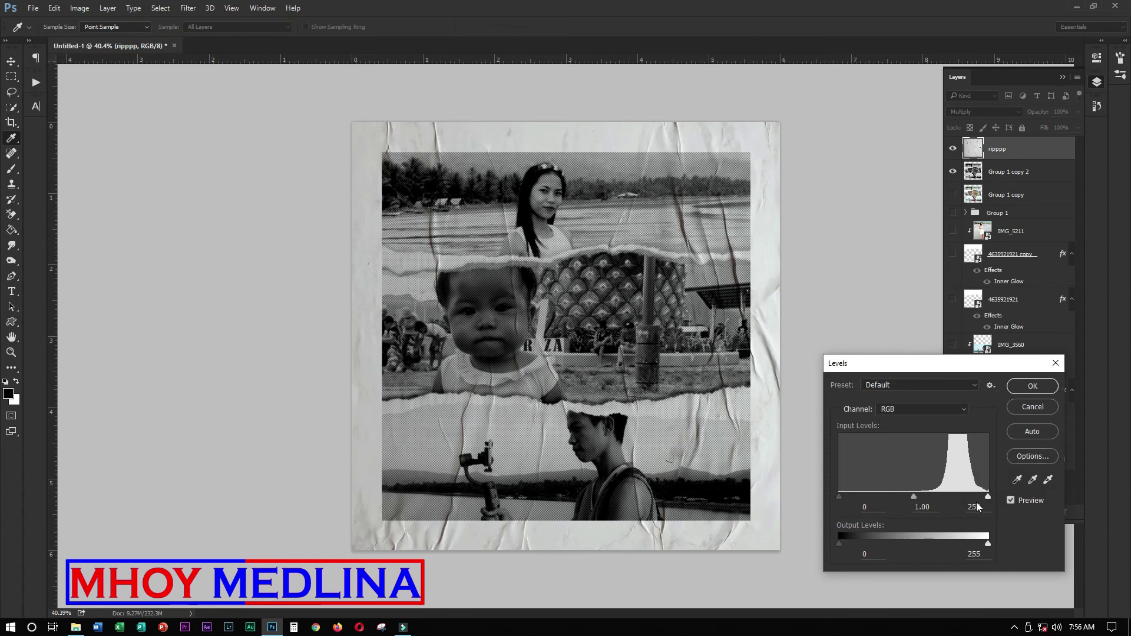
pyautogui.moveTo(988, 497); pyautogui.dragTo(984, 498)
pyautogui.moveTo(844, 500); pyautogui.dragTo(865, 498)
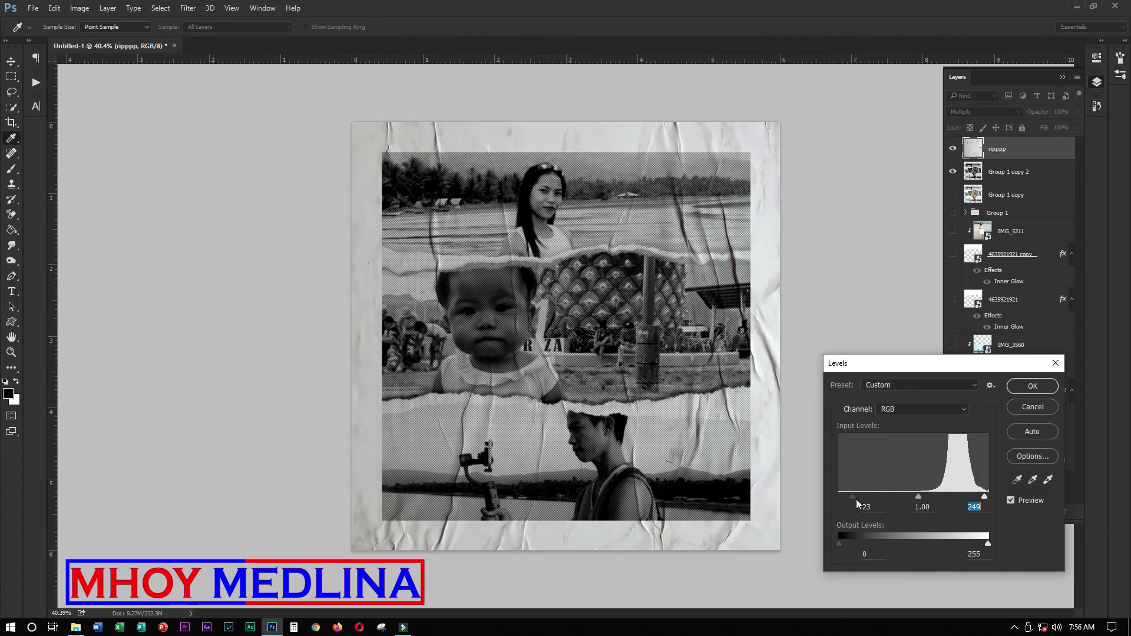
pyautogui.click(1024, 390)
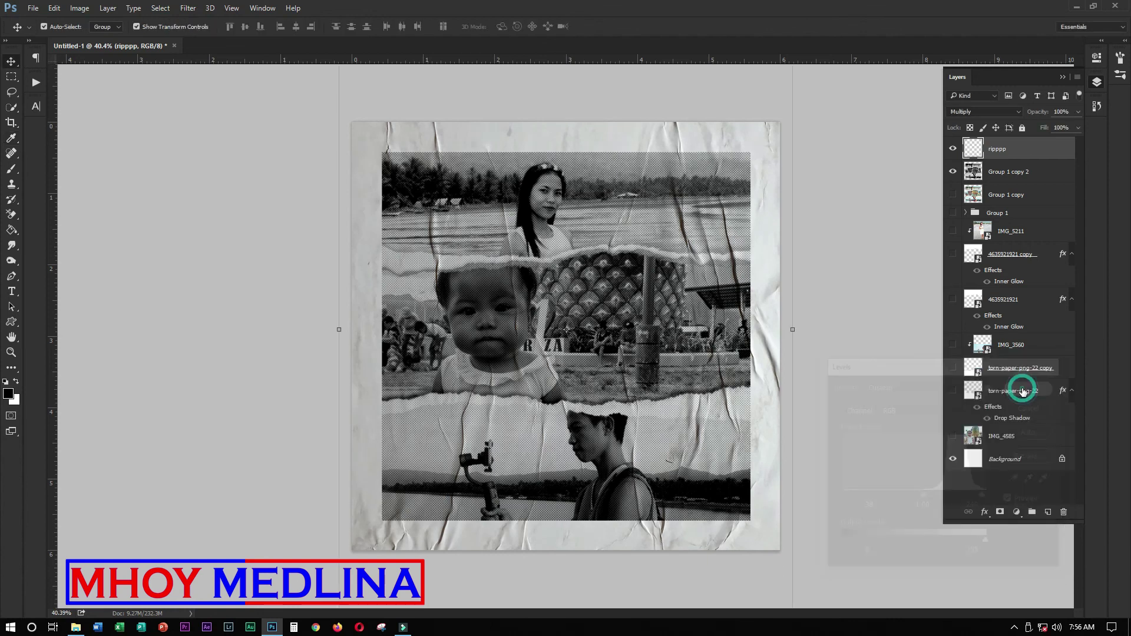